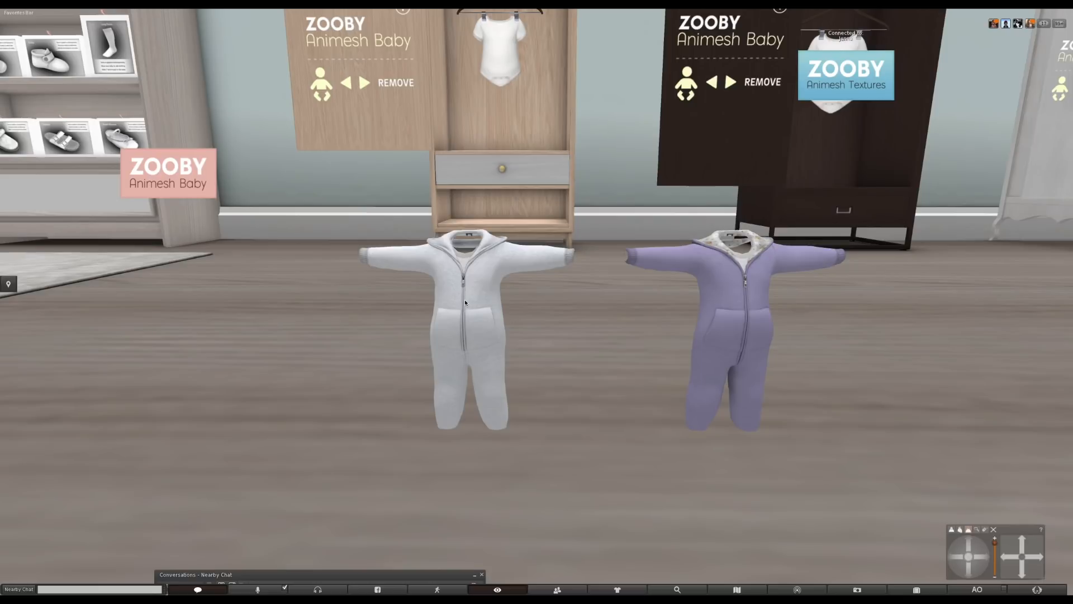
Open the white hoodie onesie for texture editing with Select Face mode active
alt+drag(470, 301, 540, 290)
scroll(540, 291, up, 4)
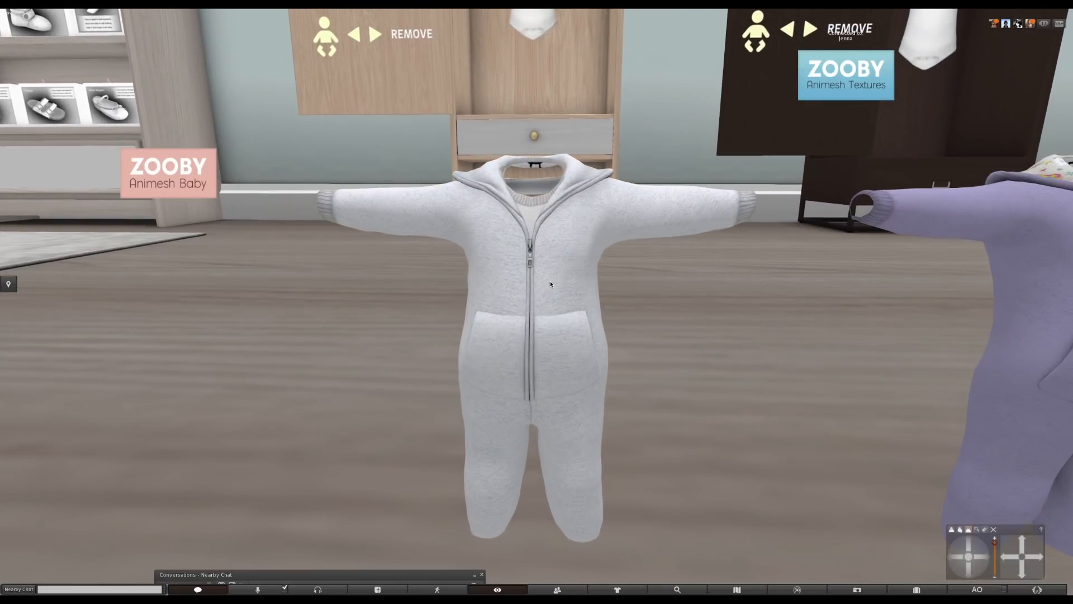
right_click(550, 281)
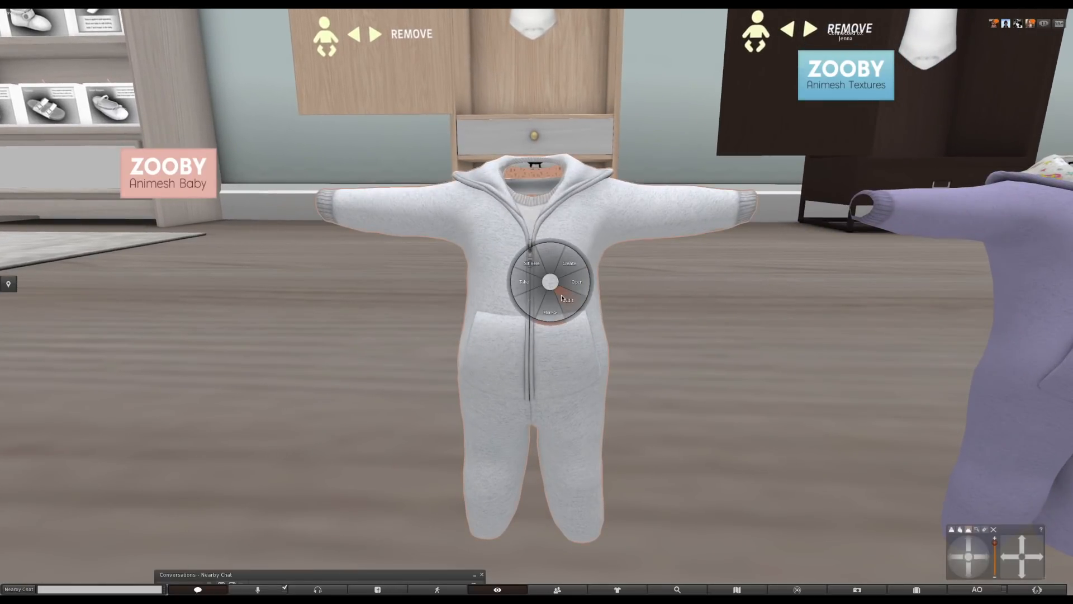
click(564, 297)
click(236, 106)
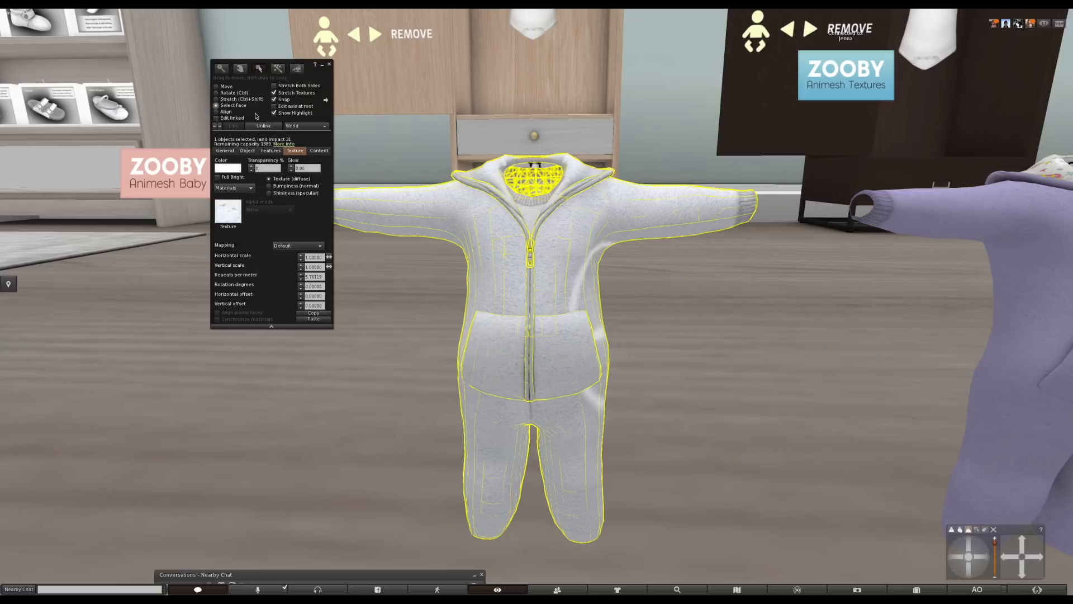
Select the white hoodie's body and pocket faces in turn and preview the HoodieHoodAO2 and HoodieBodyAO2 textures at full size
click(493, 355)
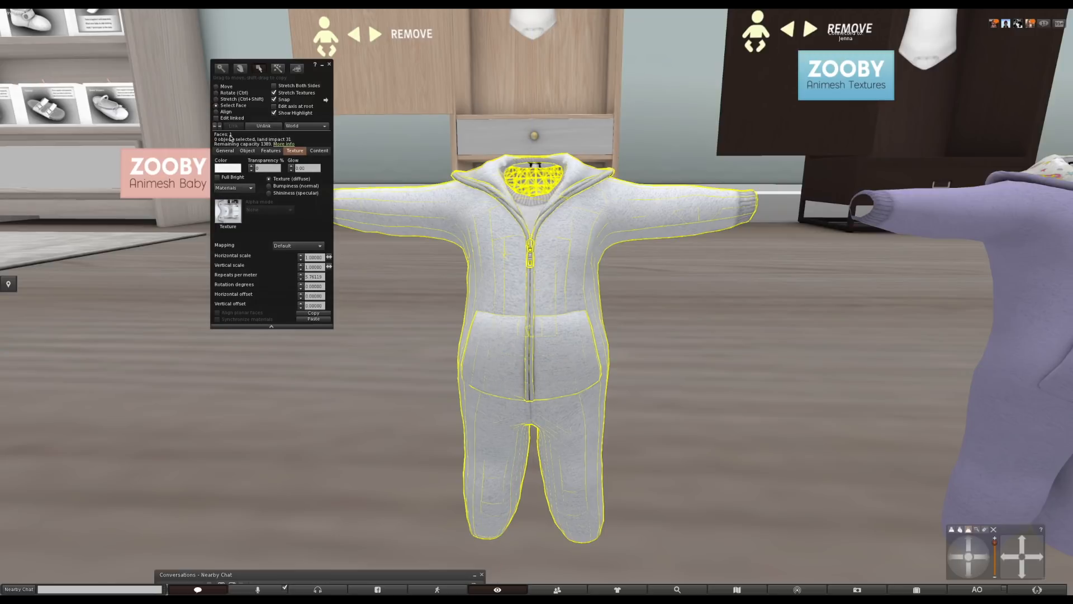
click(457, 219)
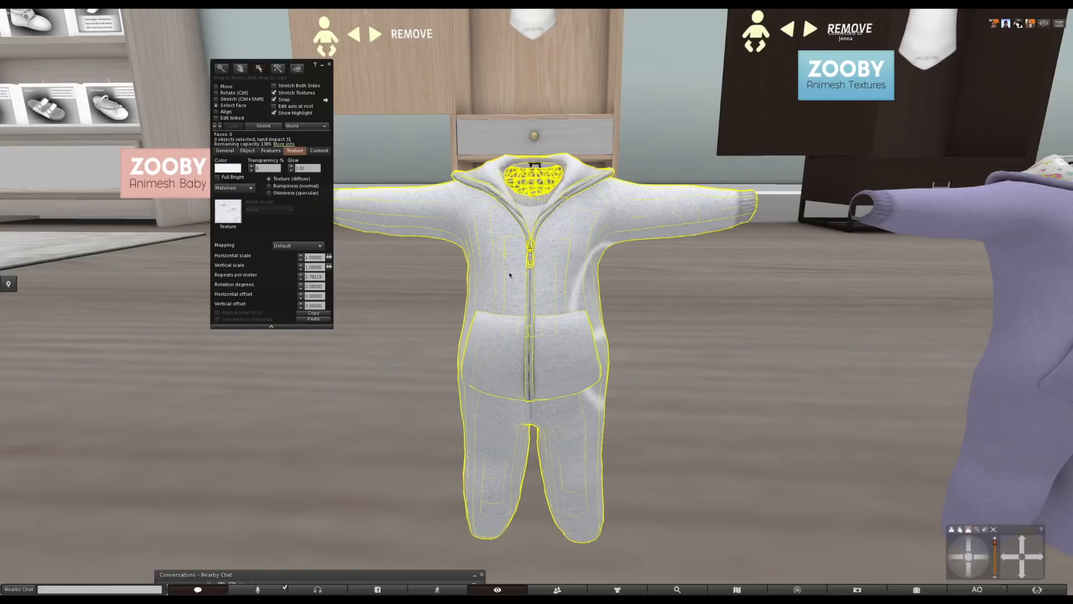
click(499, 341)
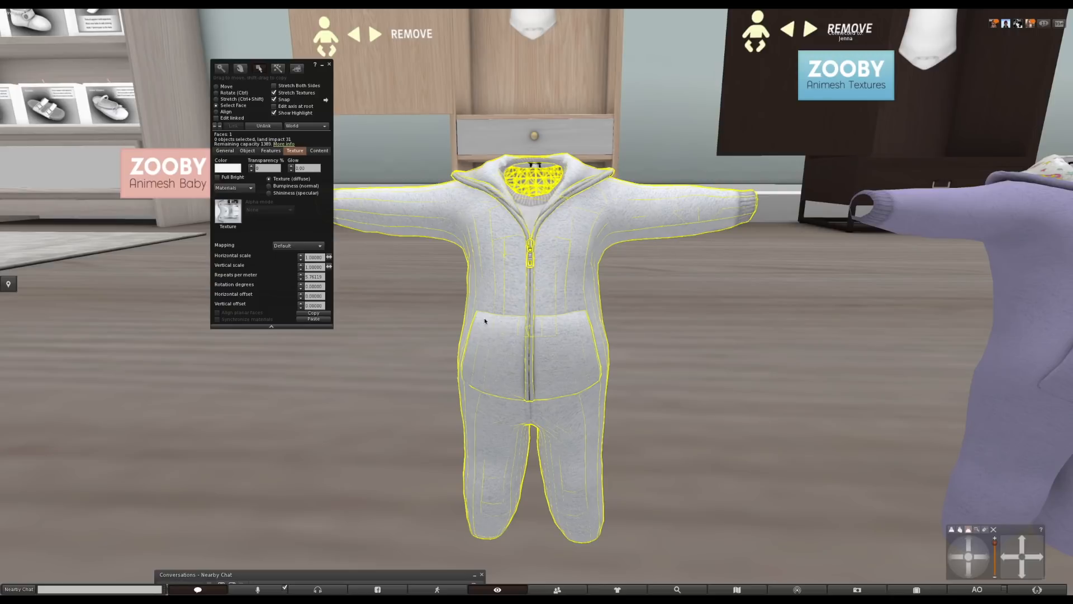
click(233, 215)
double_click(471, 168)
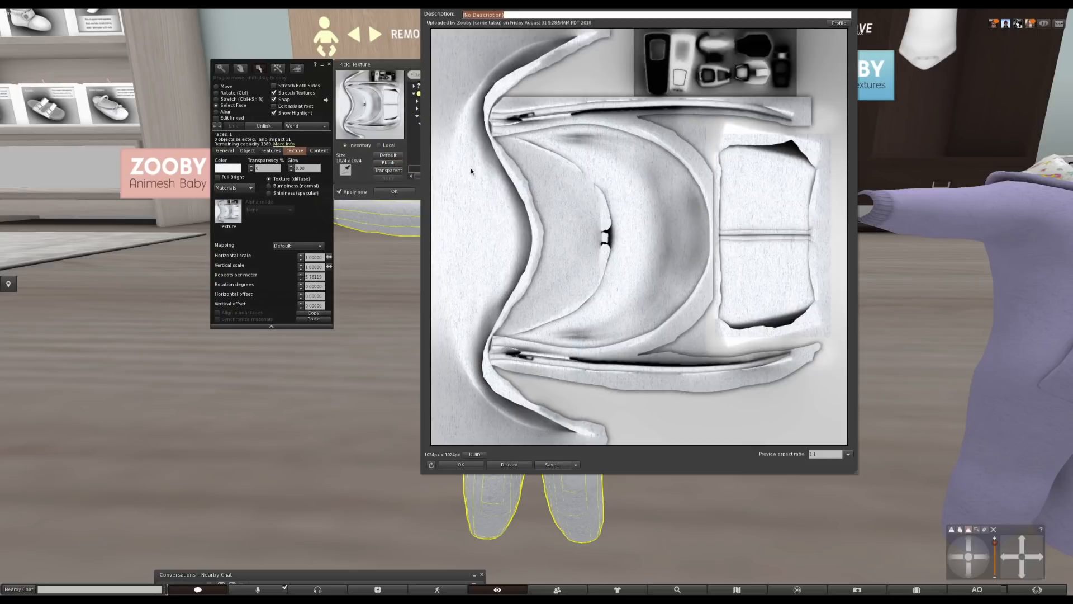
drag(542, 13, 691, 65)
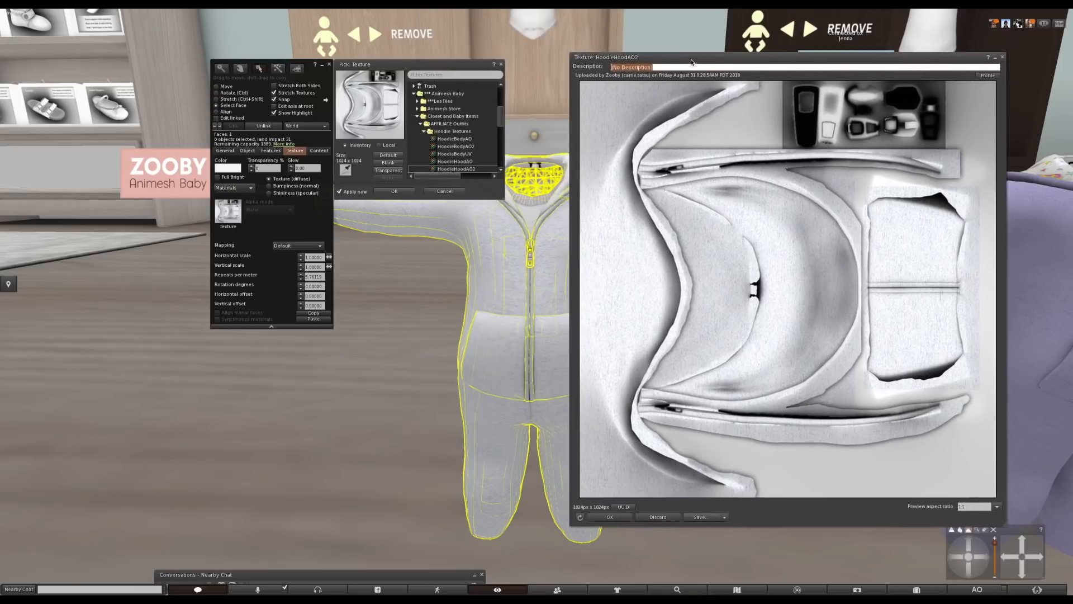
double_click(471, 146)
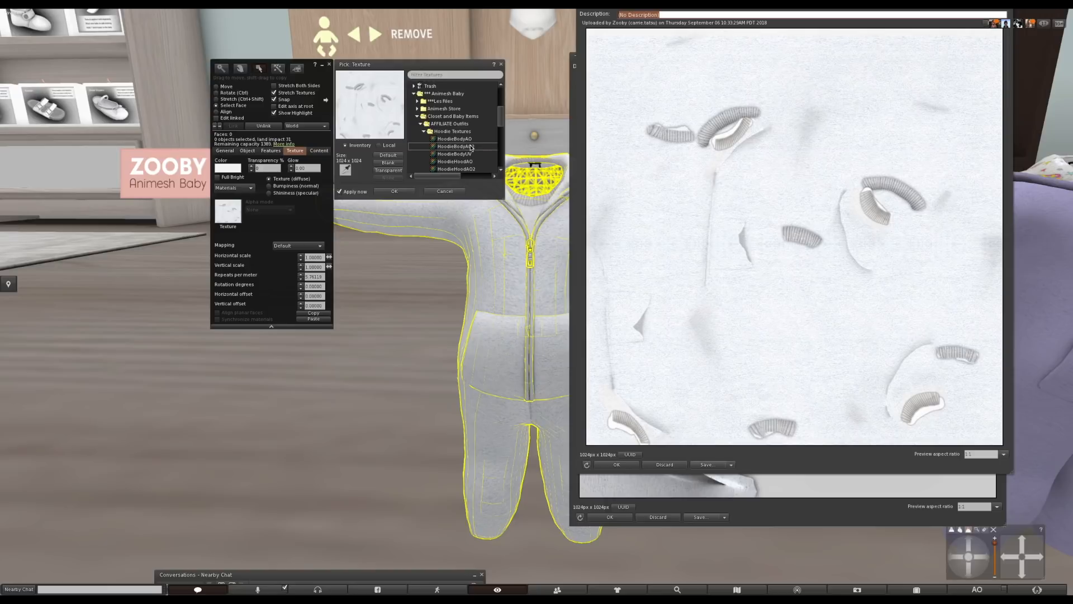
drag(498, 197, 509, 246)
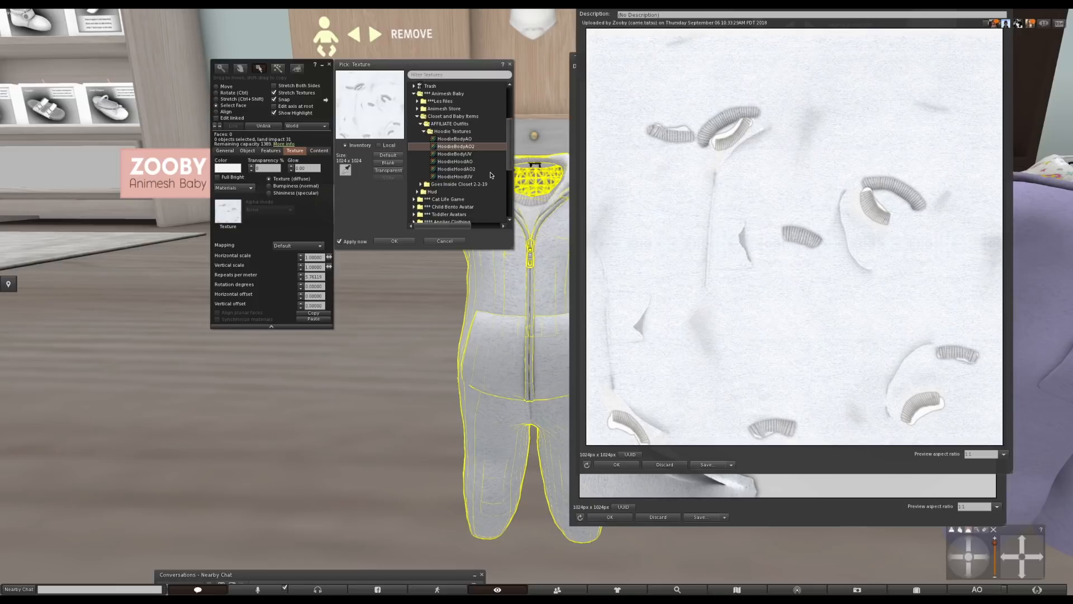
Apply HoodieBodyUV to the white hoodie's body and HoodieHoodUV to its hood and pocket face, closing the texture previews
click(466, 154)
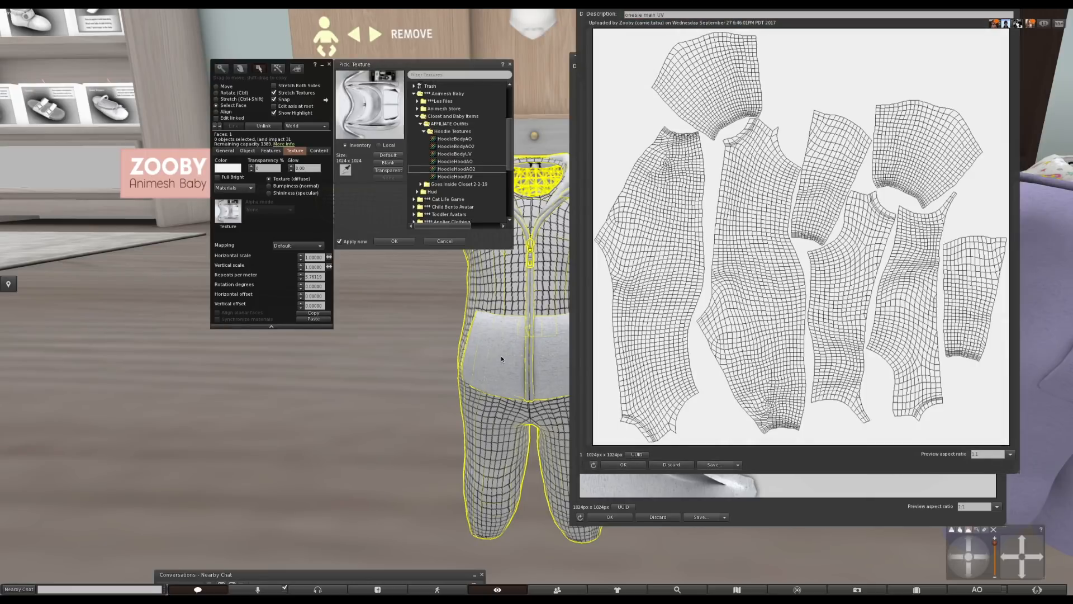
click(473, 176)
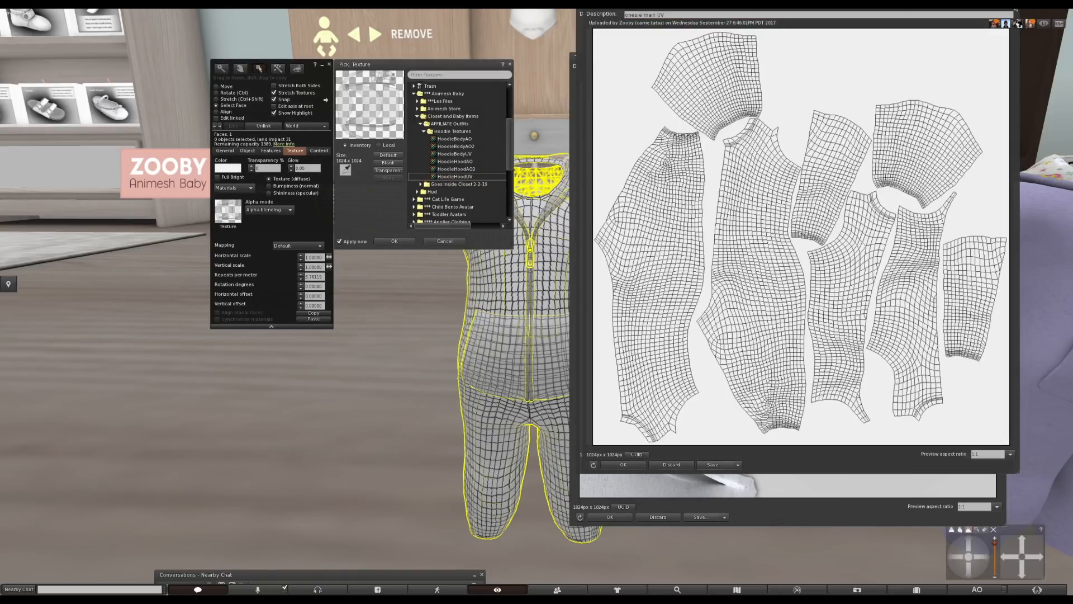
click(1010, 9)
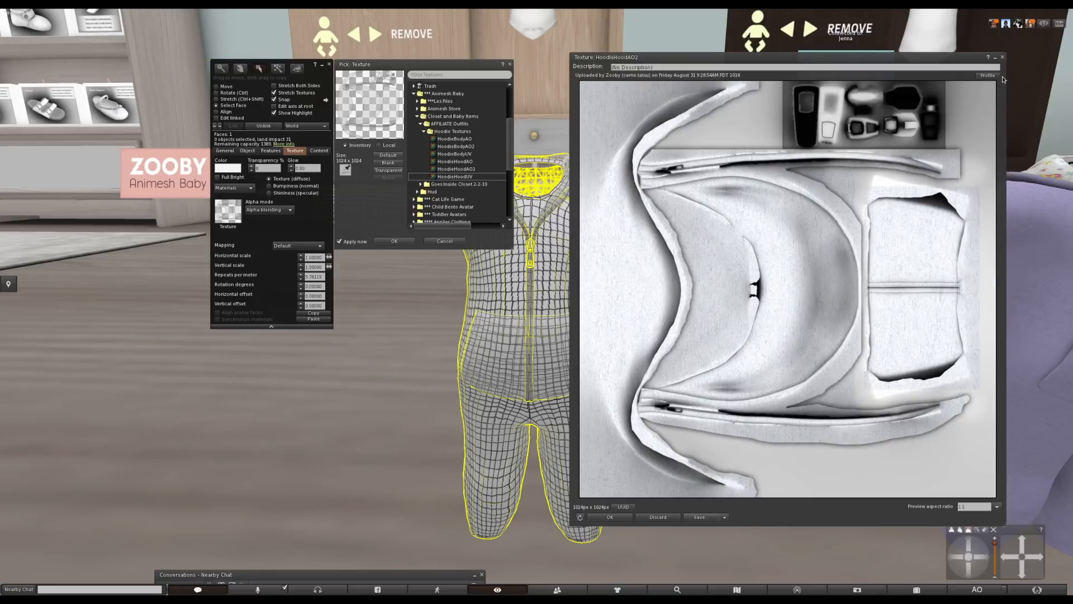
click(1001, 58)
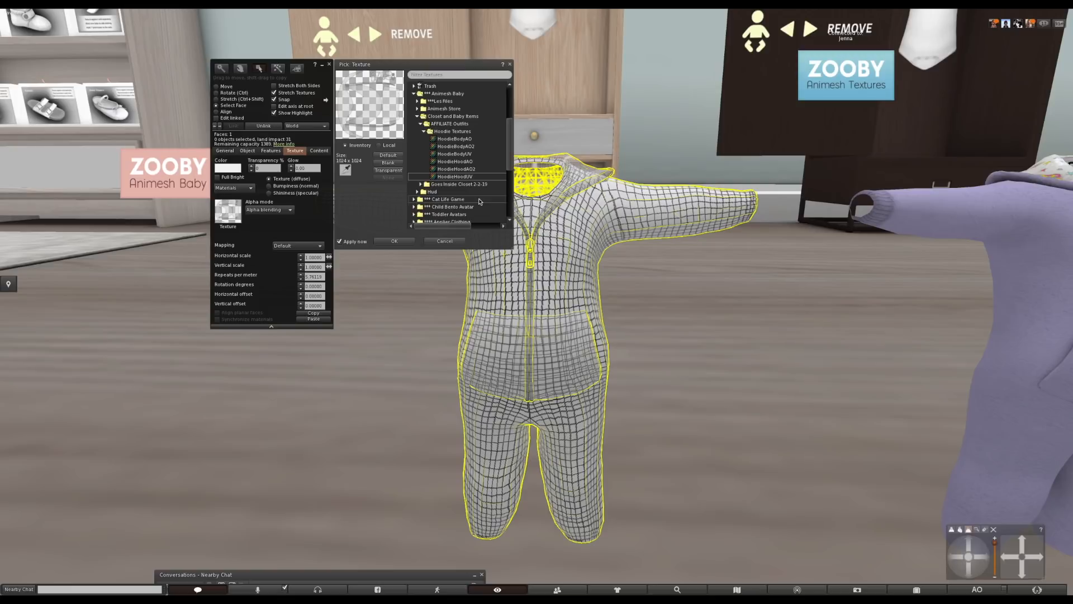
Select the purple hoodie's body face and preview its hoodie_BOHO-PATTERN_unicorns_body texture at full size
drag(313, 77, 156, 71)
drag(403, 65, 247, 59)
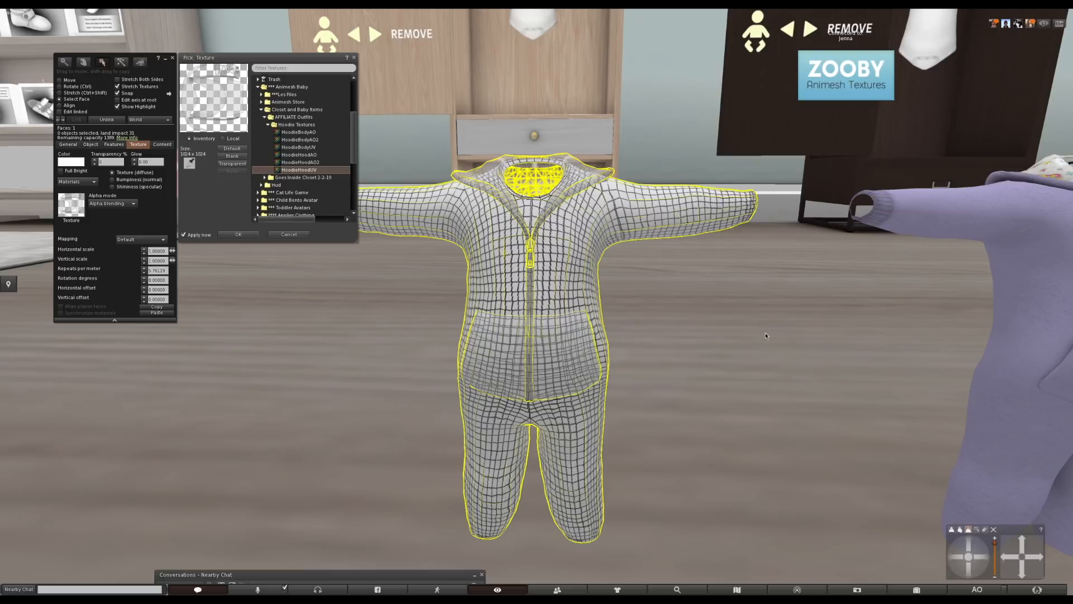
alt+drag(917, 311, 849, 311)
ctrl+alt+drag(526, 335, 418, 255)
drag(270, 59, 858, 240)
key(alt)
ctrl+alt+drag(334, 261, 356, 269)
scroll(539, 297, up, 2)
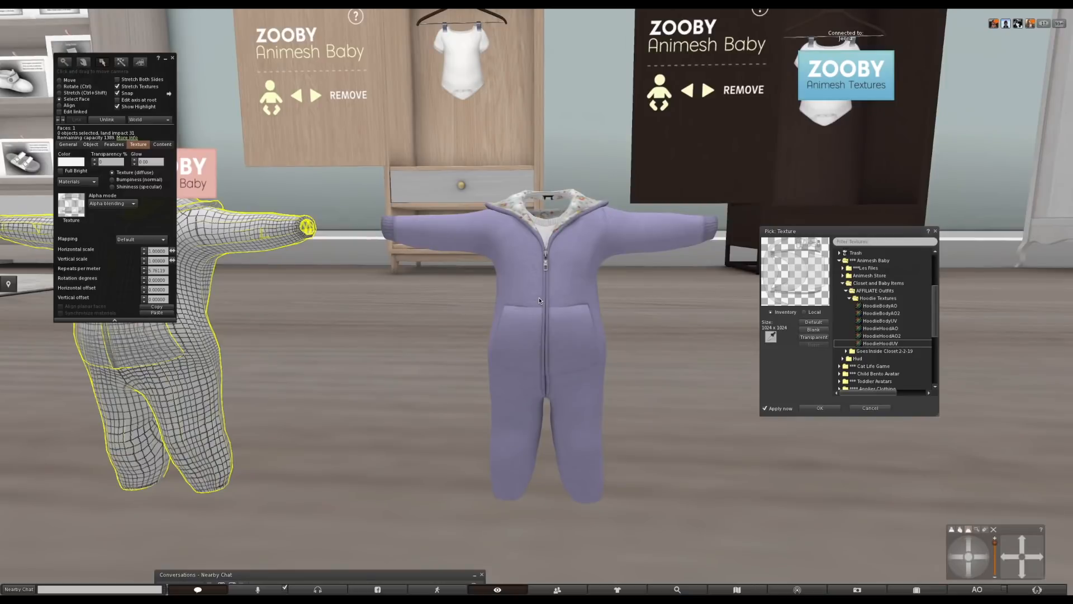
click(514, 268)
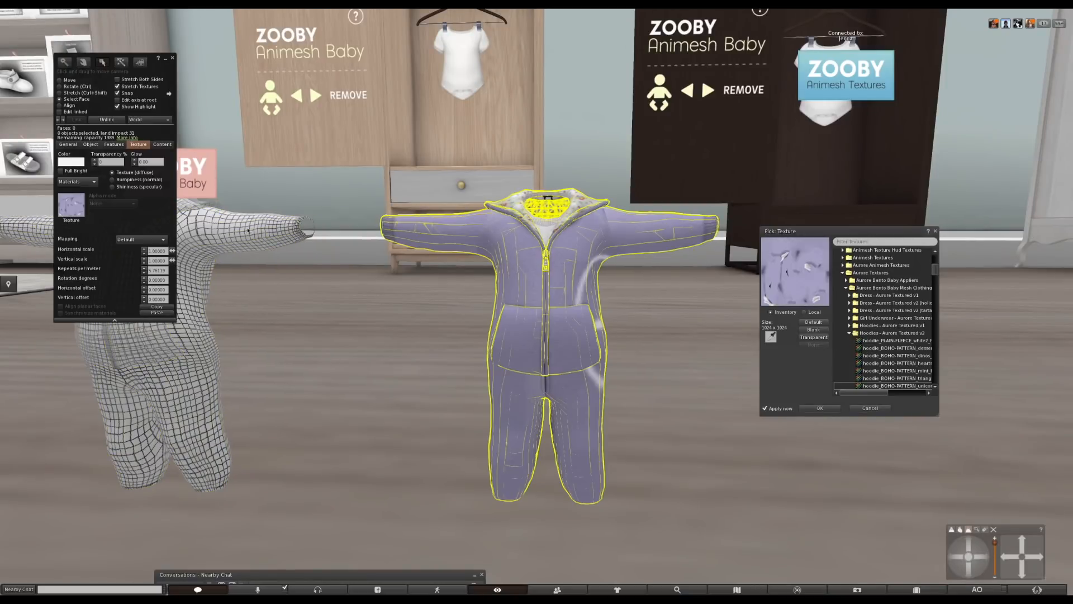
click(72, 212)
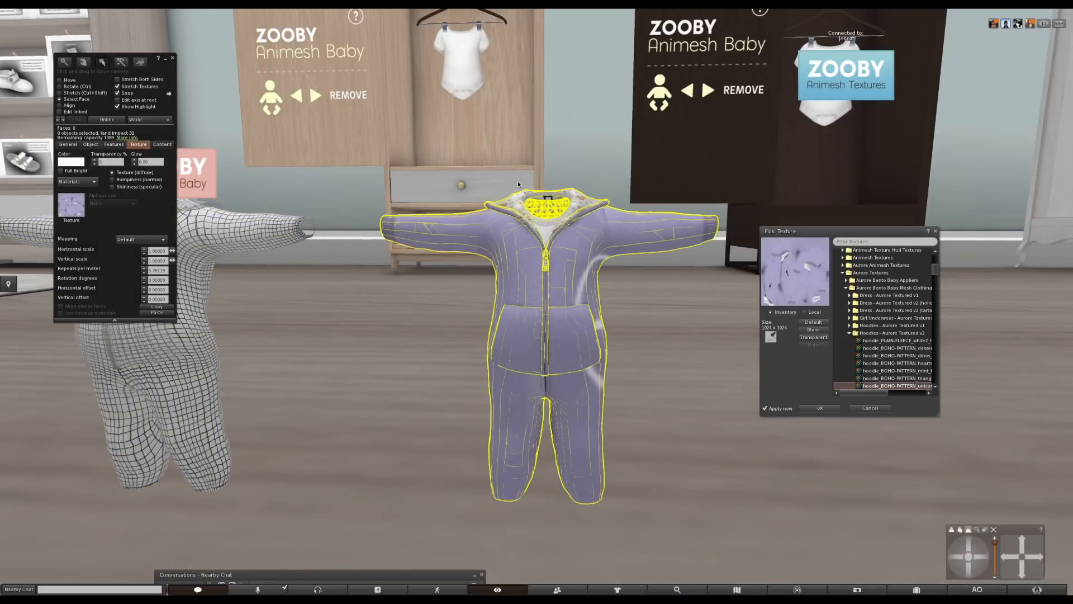
double_click(905, 386)
drag(625, 10, 832, 83)
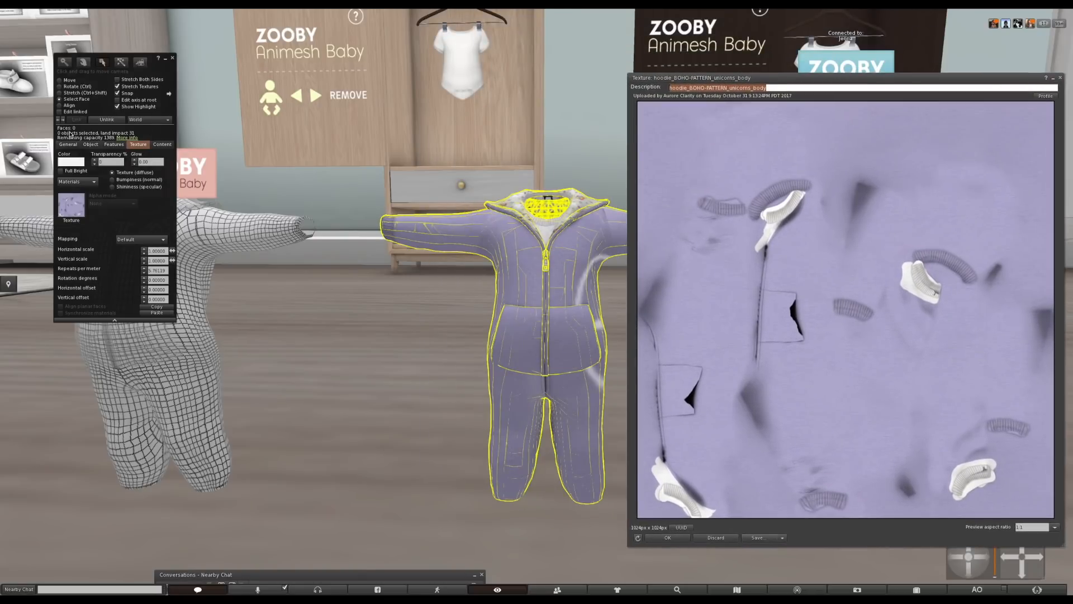
Preview the hoodie_BOHO-PATTERN_unicorns_hood texture on the purple hoodie's hood face and close the object editor
click(512, 204)
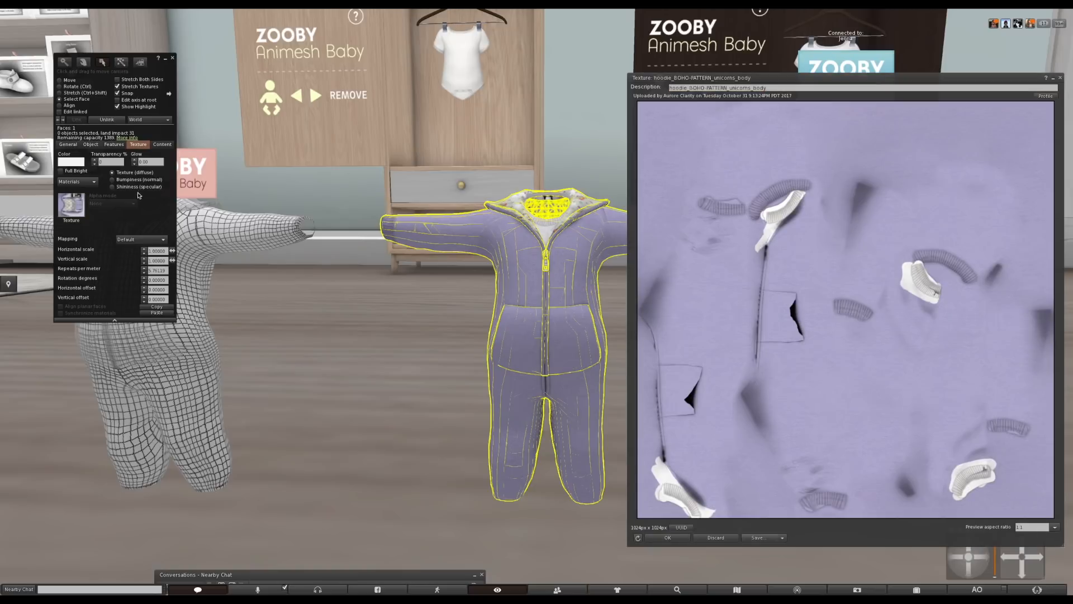
click(71, 205)
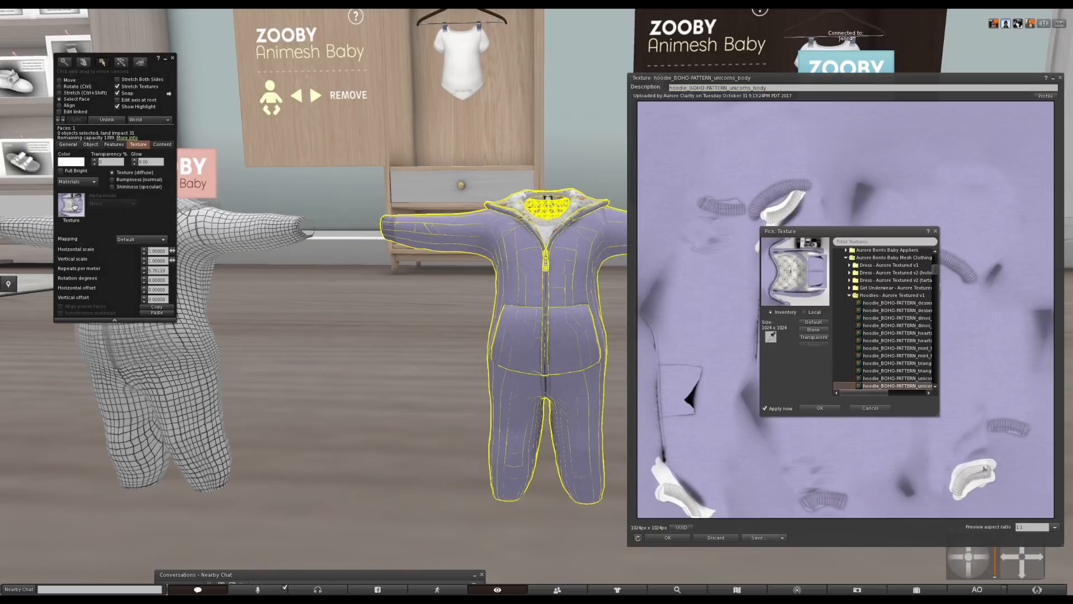
double_click(902, 386)
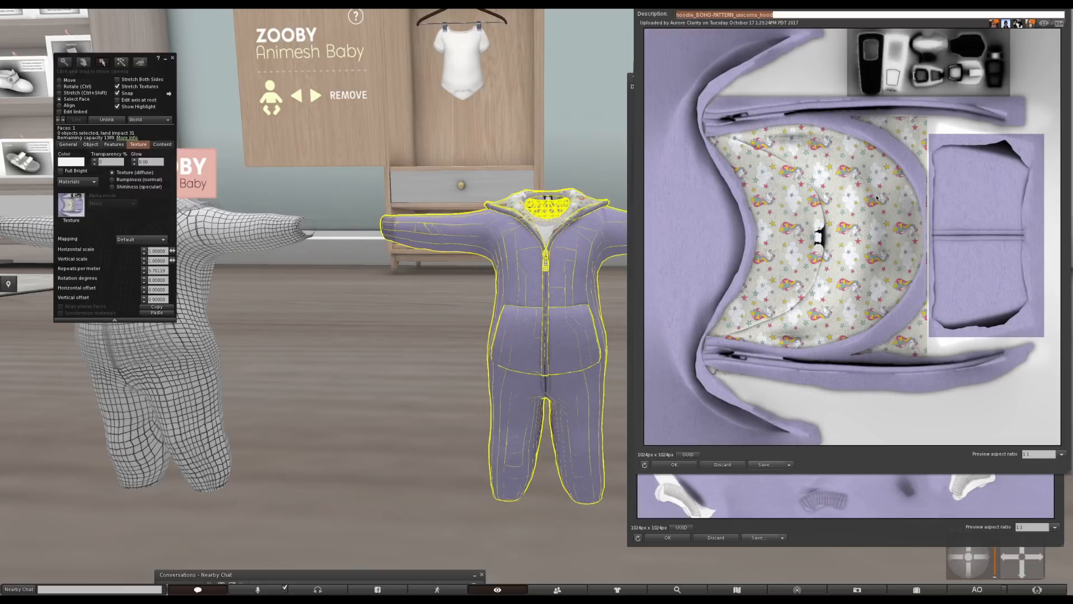
click(173, 58)
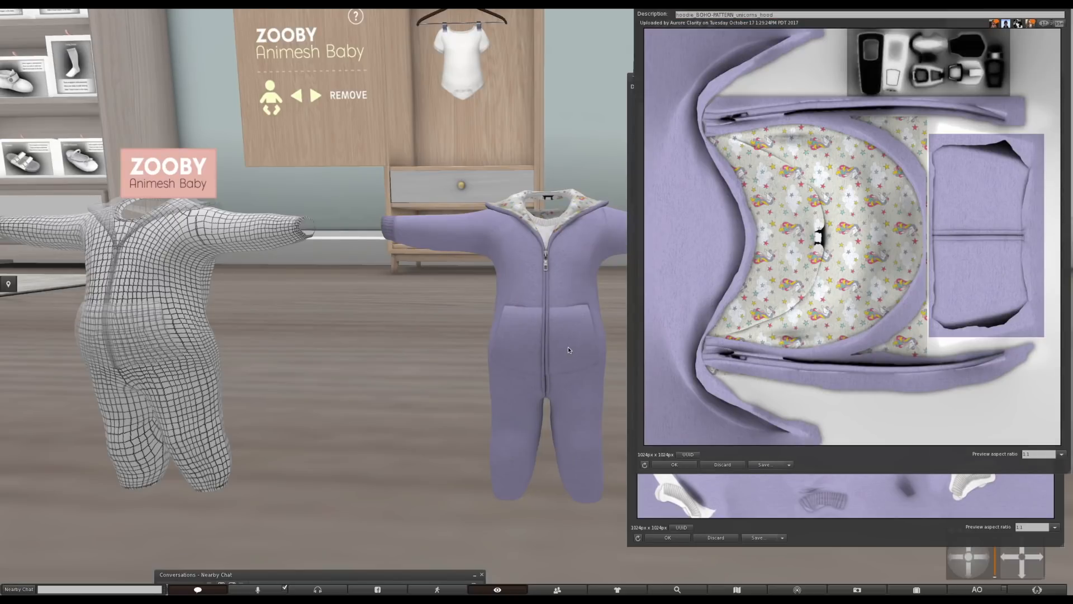
Switch to Photoshop and copy the whole heart.png image into hoodie_hoodheart.png as a new layer
mouse_move(3, 168)
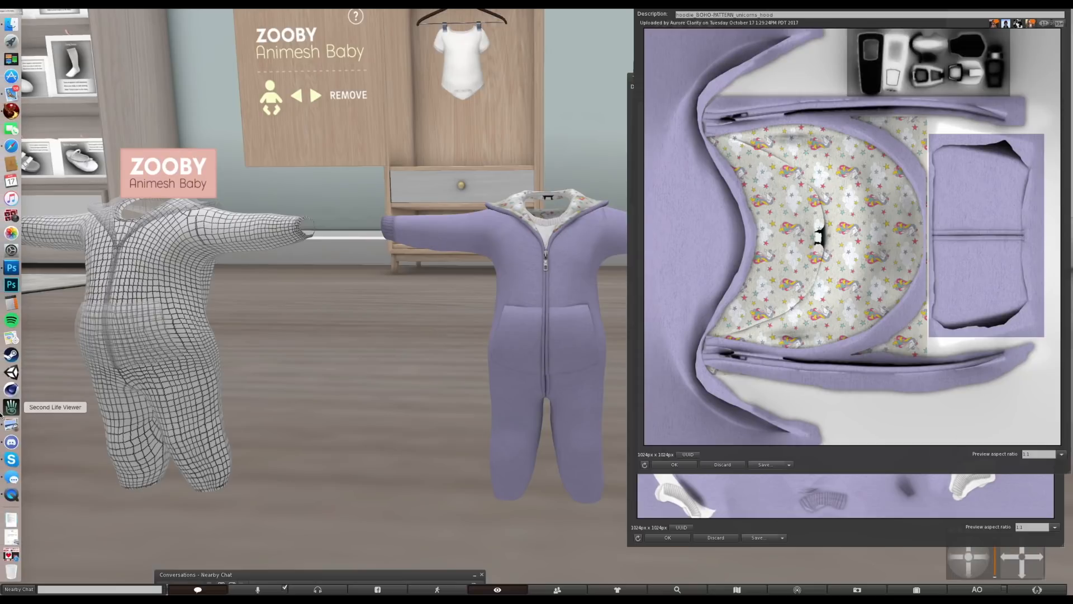
click(11, 268)
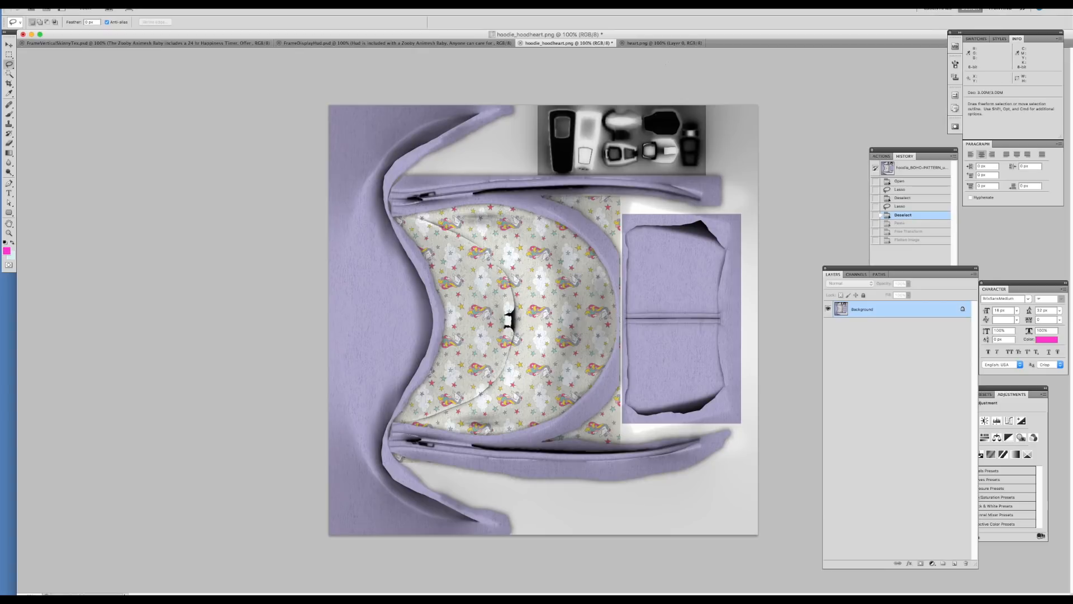
click(636, 43)
key(super+a)
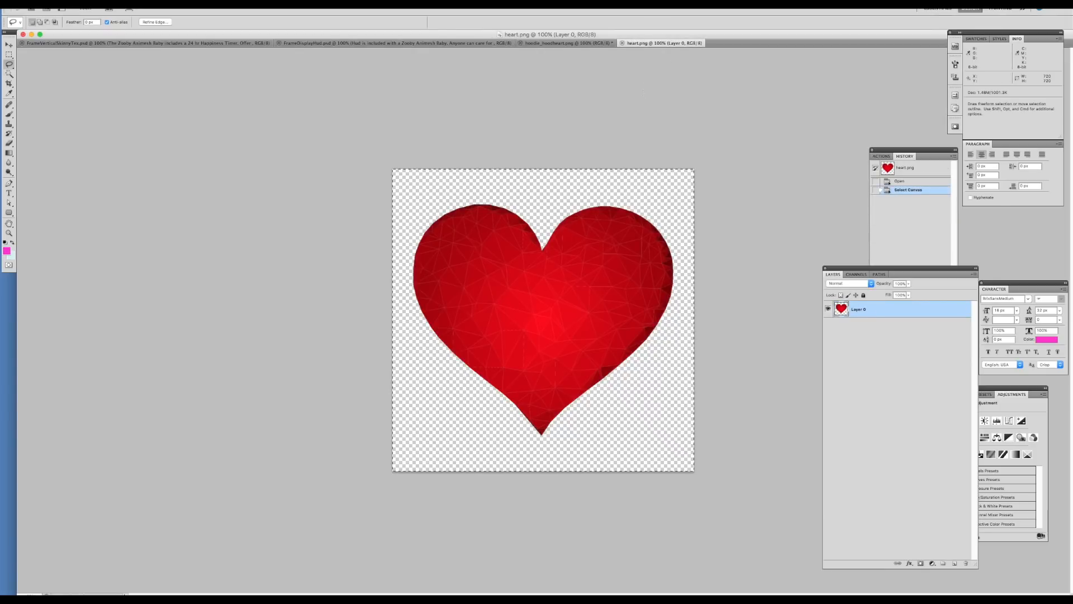
key(super+c)
click(562, 43)
key(super+v)
Rotate the heart so its tip points left, scale it to about 21%, and place it on the lower half of the pocket piece
key(super+t)
alt+shift+drag(675, 206, 579, 369)
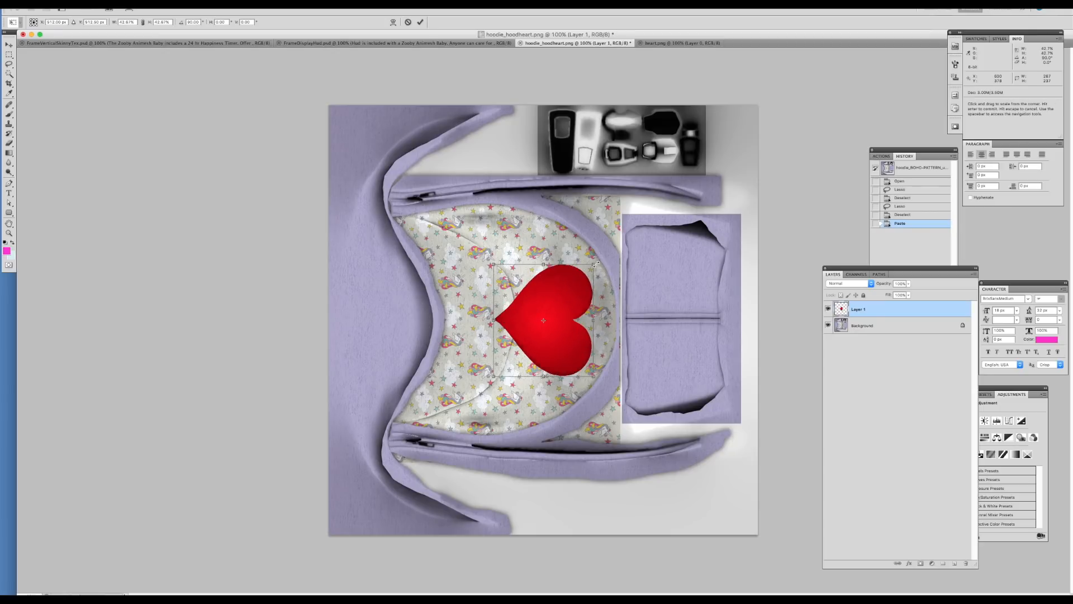
shift+drag(594, 264, 695, 345)
mouse_move(690, 347)
mouse_down()
mouse_move(705, 328)
mouse_move(698, 336)
mouse_up()
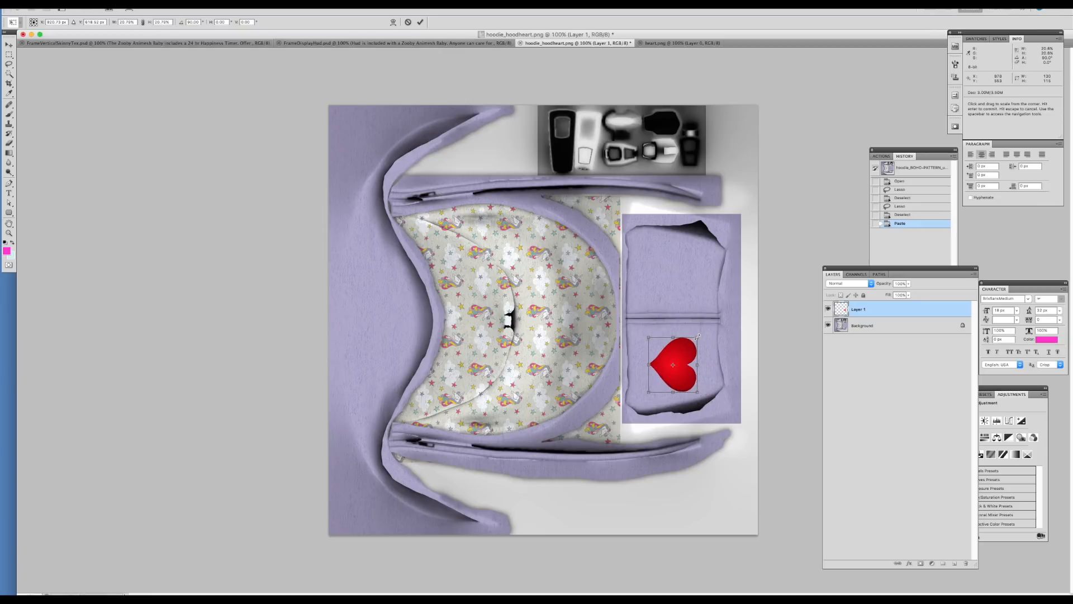
key(Return)
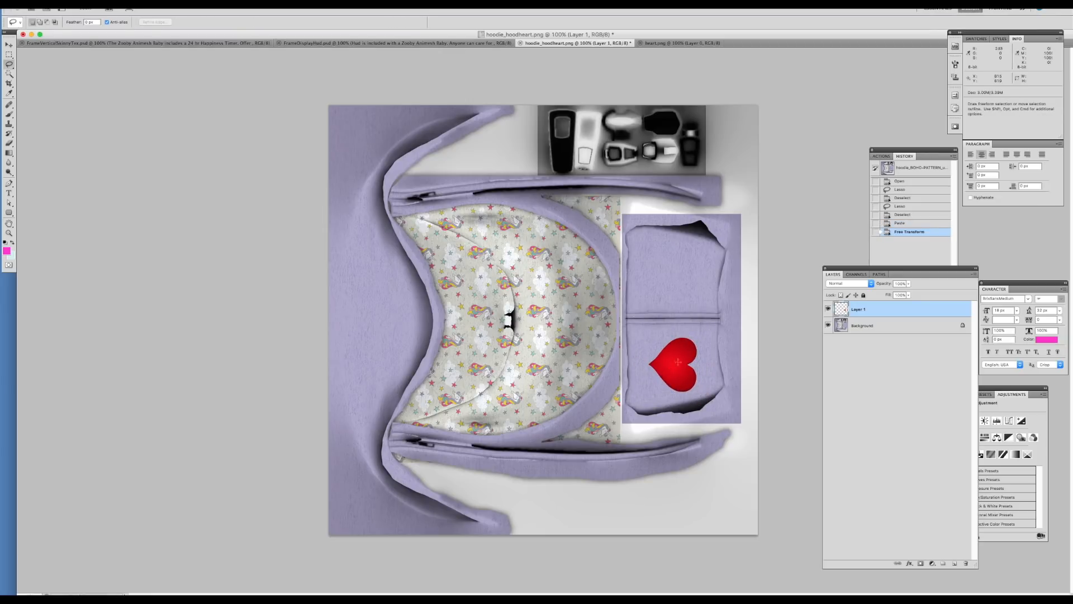
Flatten the image and save it as a non-interlaced PNG on the Desktop, replacing hoodie_hoodheart.png
click(974, 274)
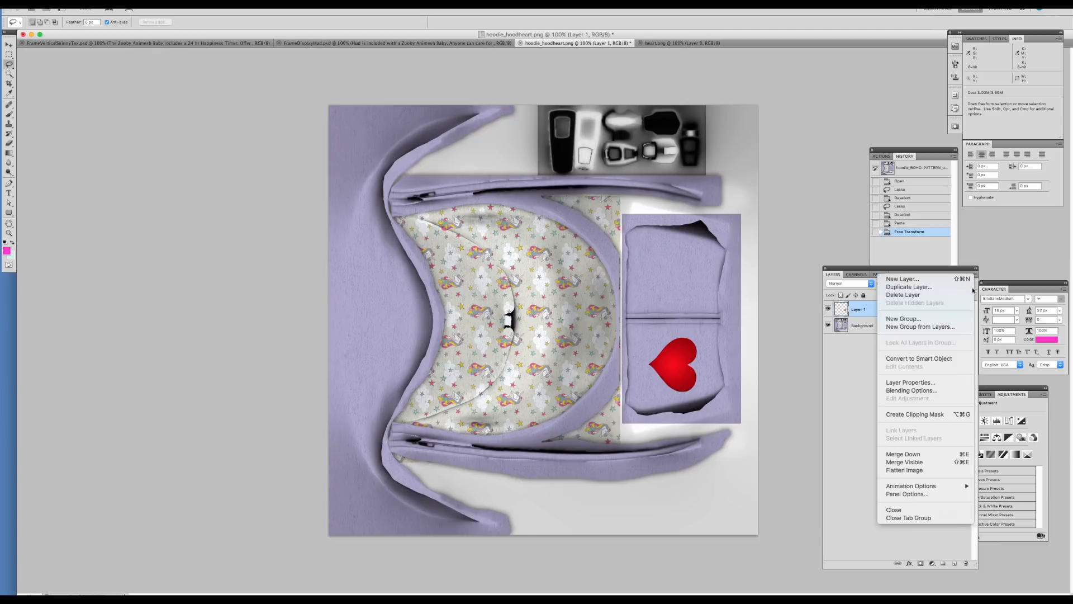
click(910, 471)
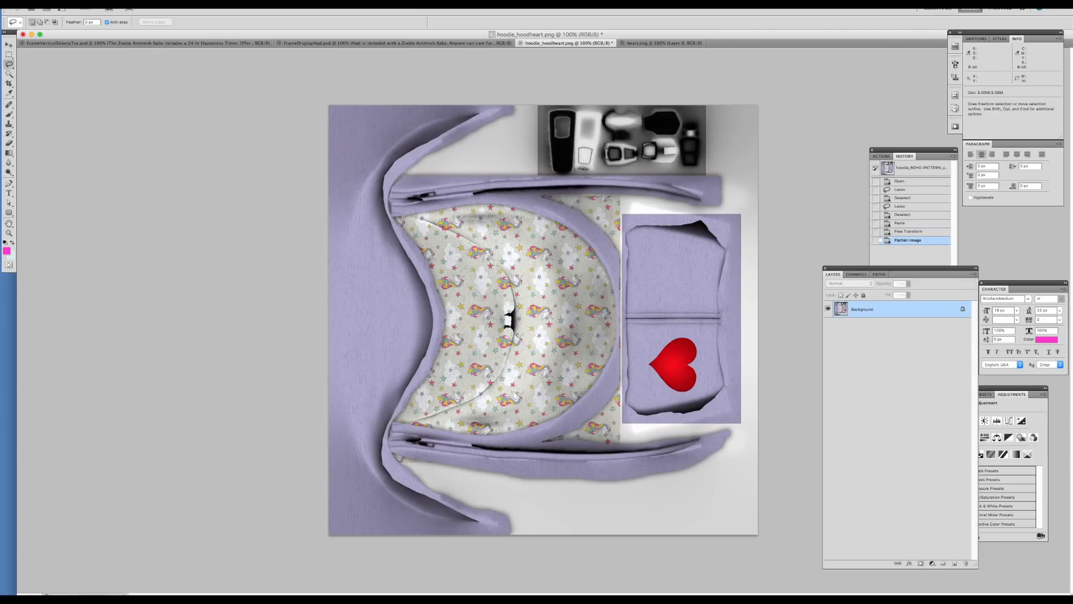
click(68, 4)
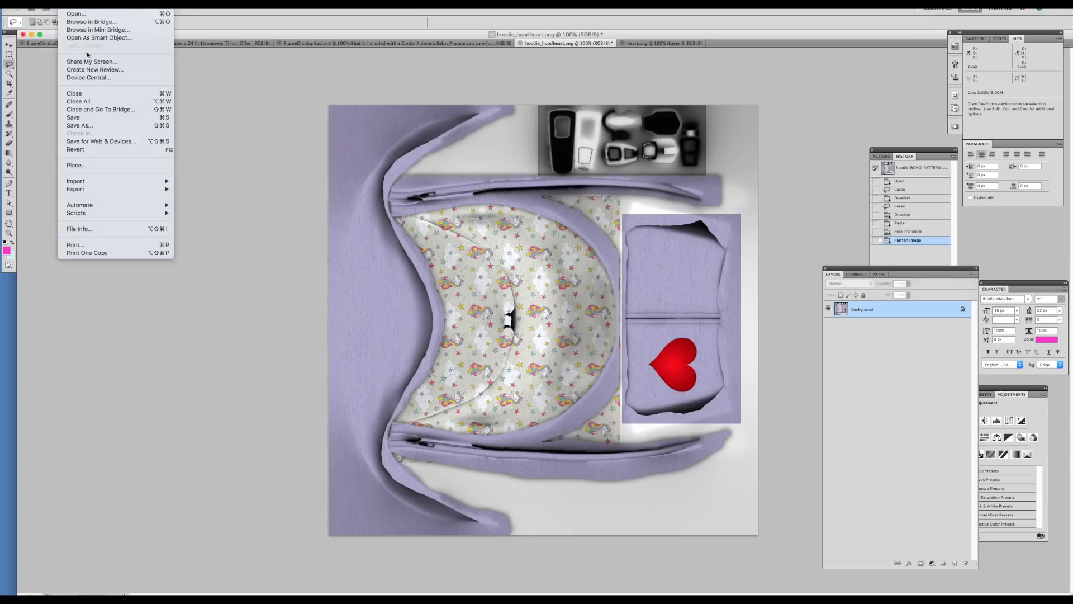
click(86, 124)
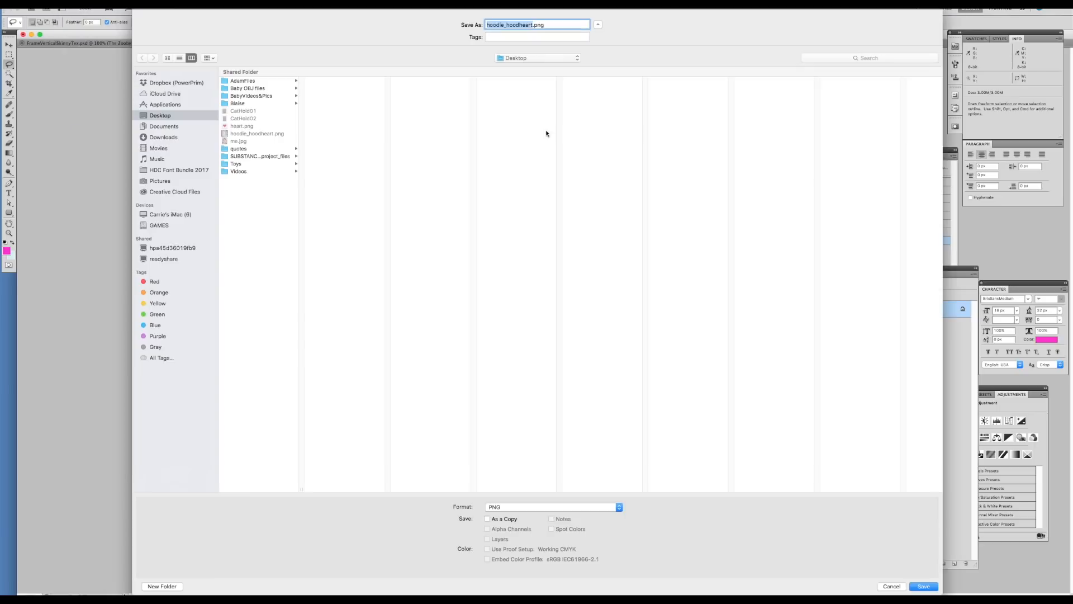
click(267, 134)
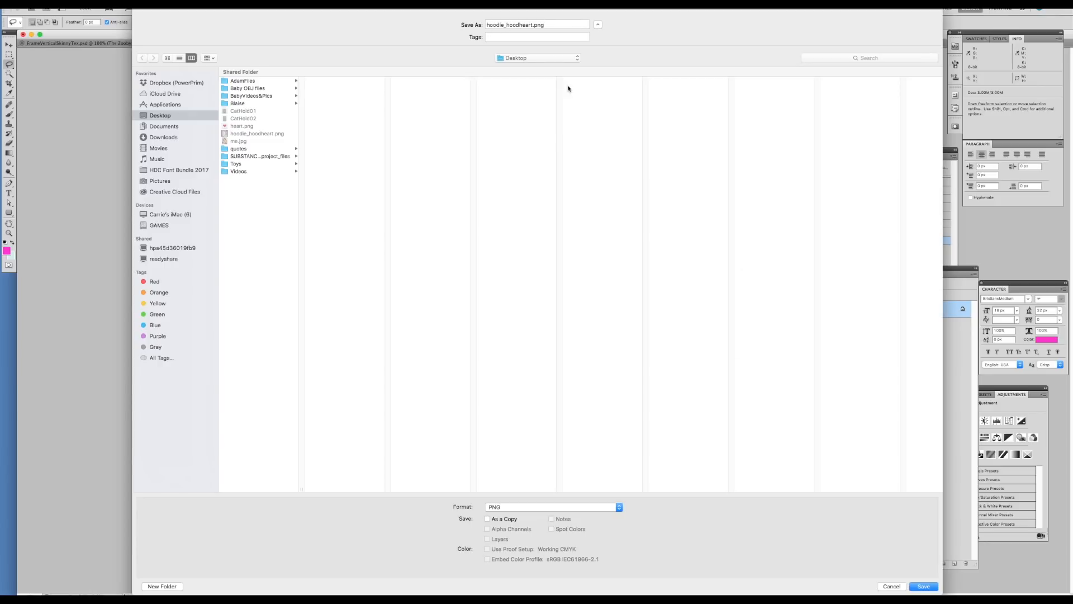
click(923, 587)
click(597, 61)
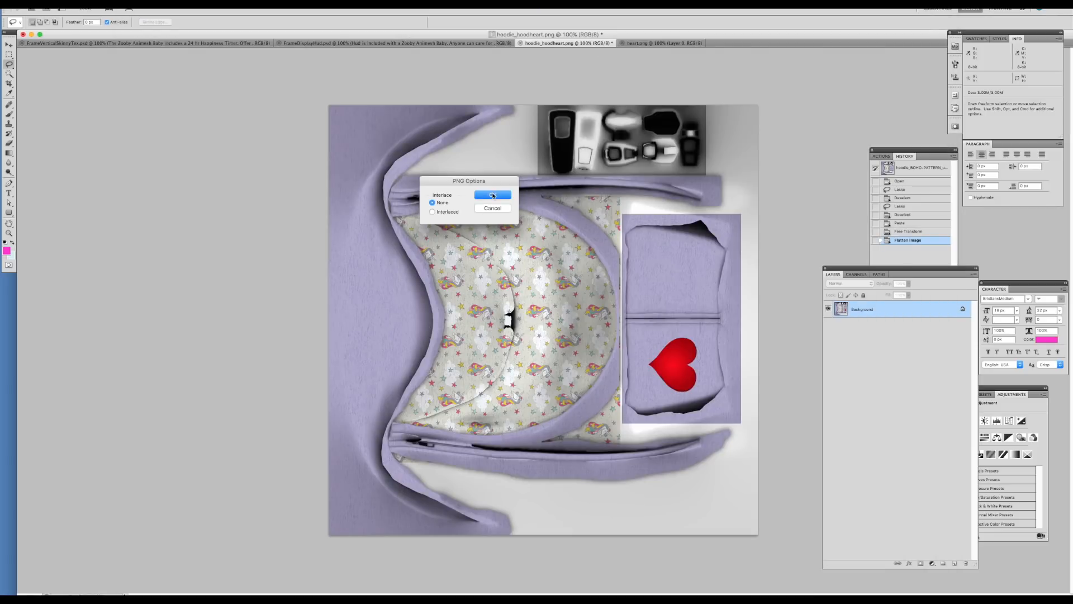
click(492, 197)
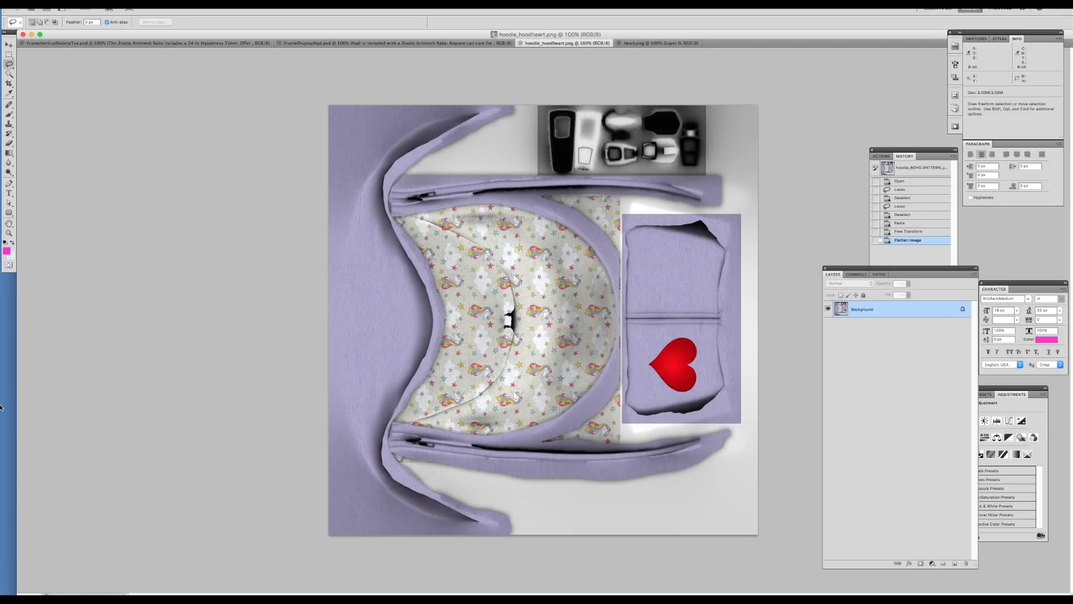
Switch to Second Life and close the open hood and body texture previews
mouse_move(1, 378)
click(11, 111)
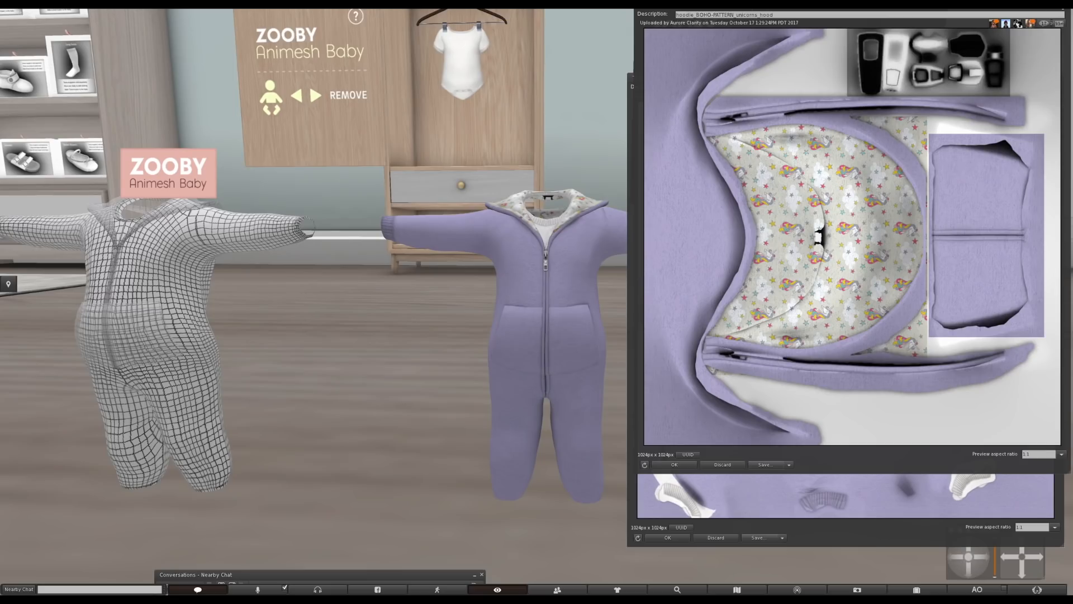
key(super+w)
click(1059, 78)
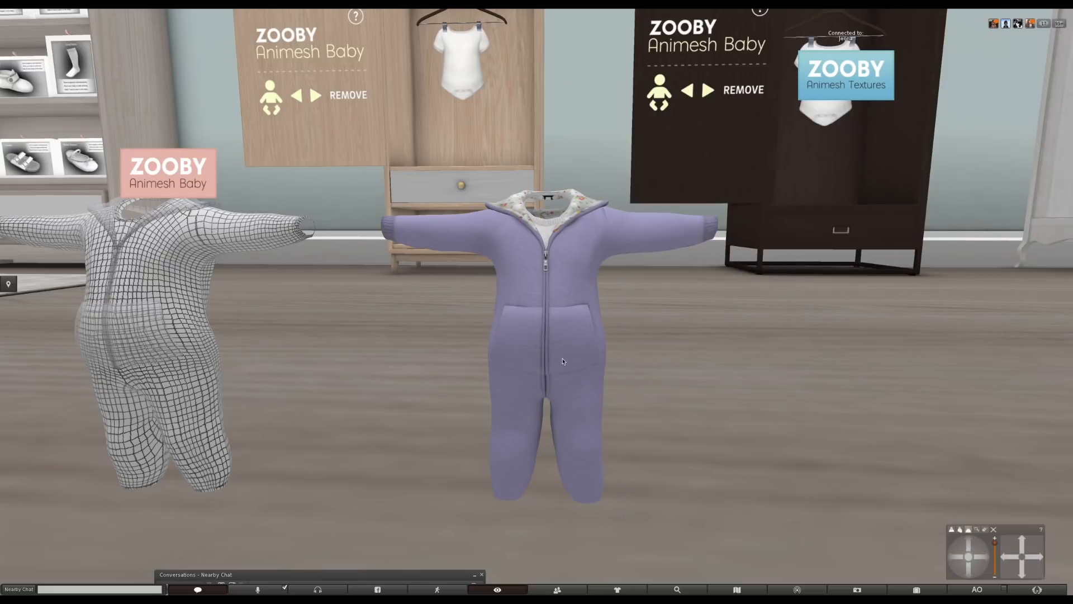
Edit the purple hoodie, select its pocket face, and apply the local texture hoodie_hoodheart
right_click(567, 300)
click(579, 310)
click(86, 100)
click(572, 339)
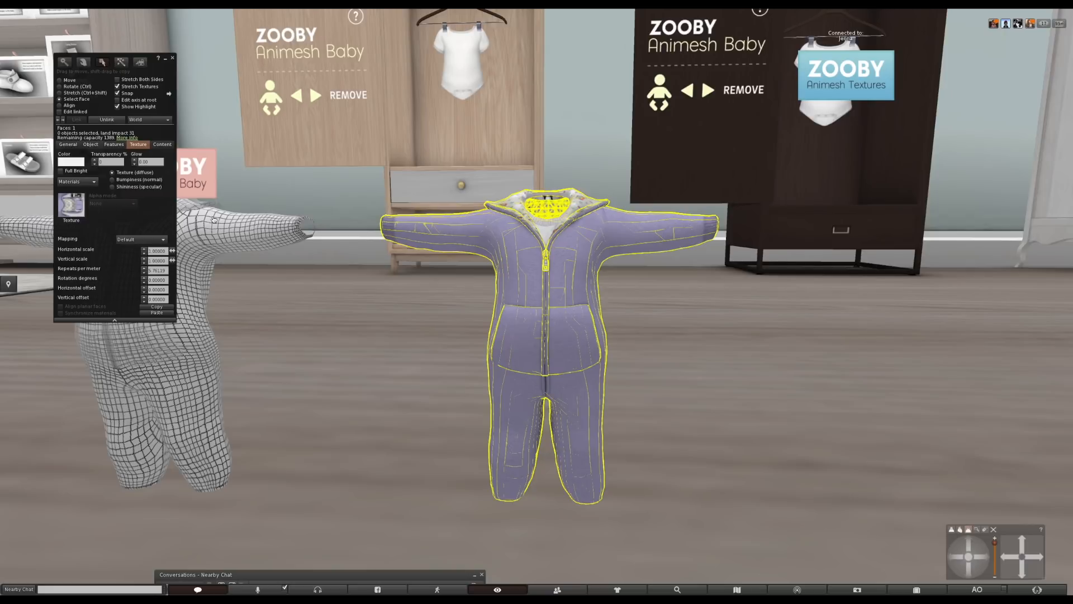
click(71, 205)
click(223, 139)
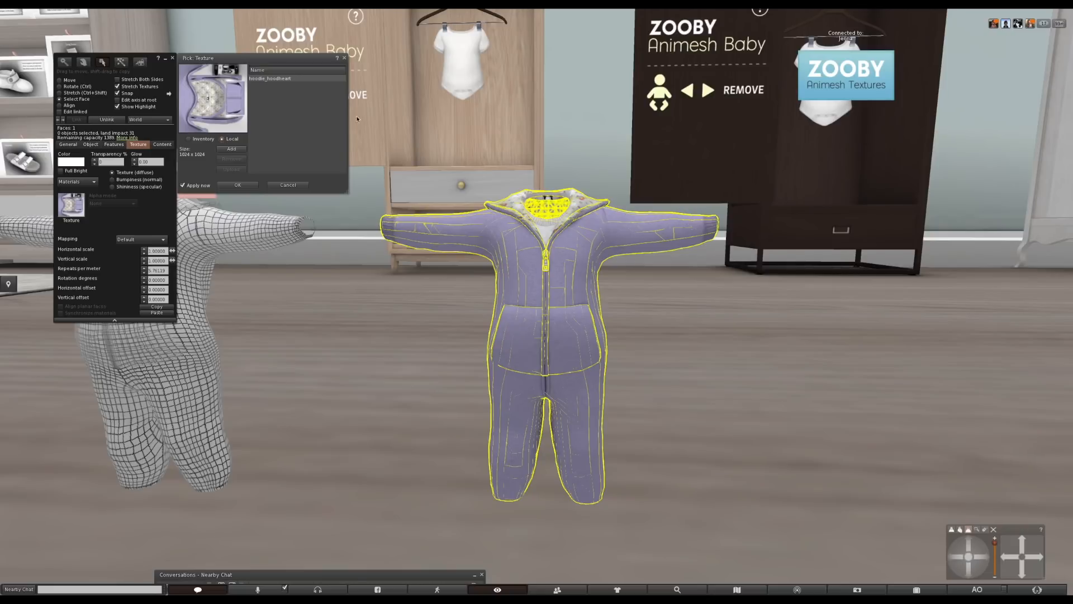
click(286, 80)
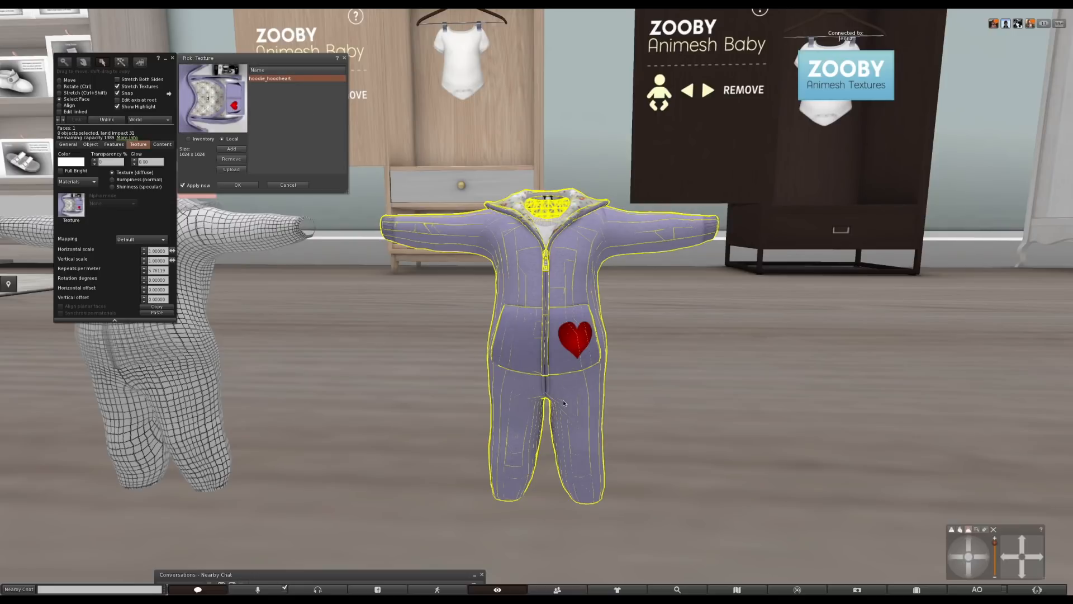
click(636, 398)
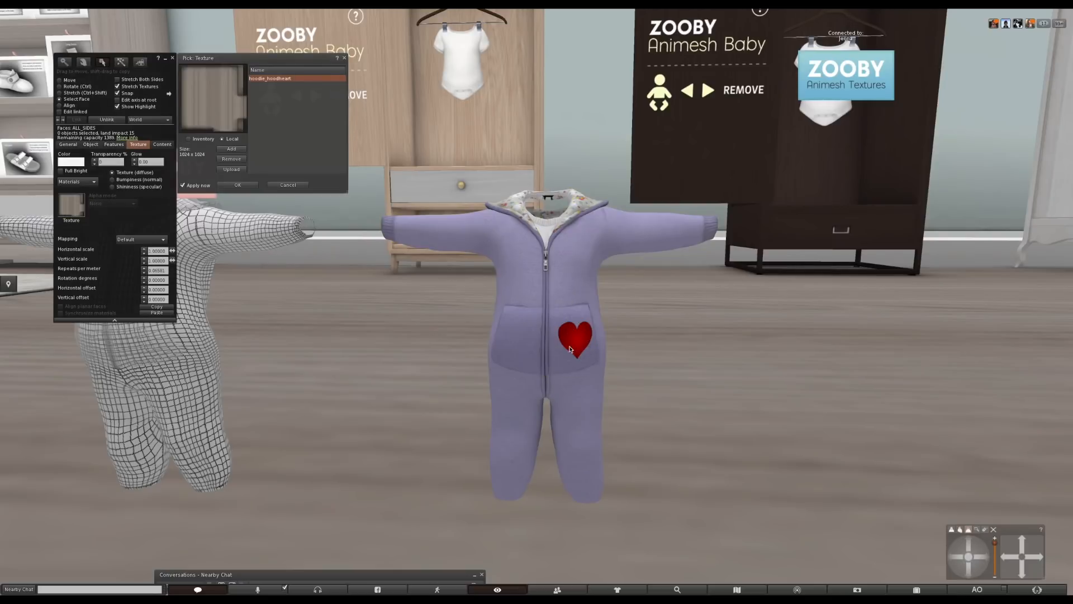
Switch to Photoshop, revert the image to its state before flattening, and nudge the heart layer slightly upward on the pocket piece
mouse_move(2, 446)
mouse_move(2, 335)
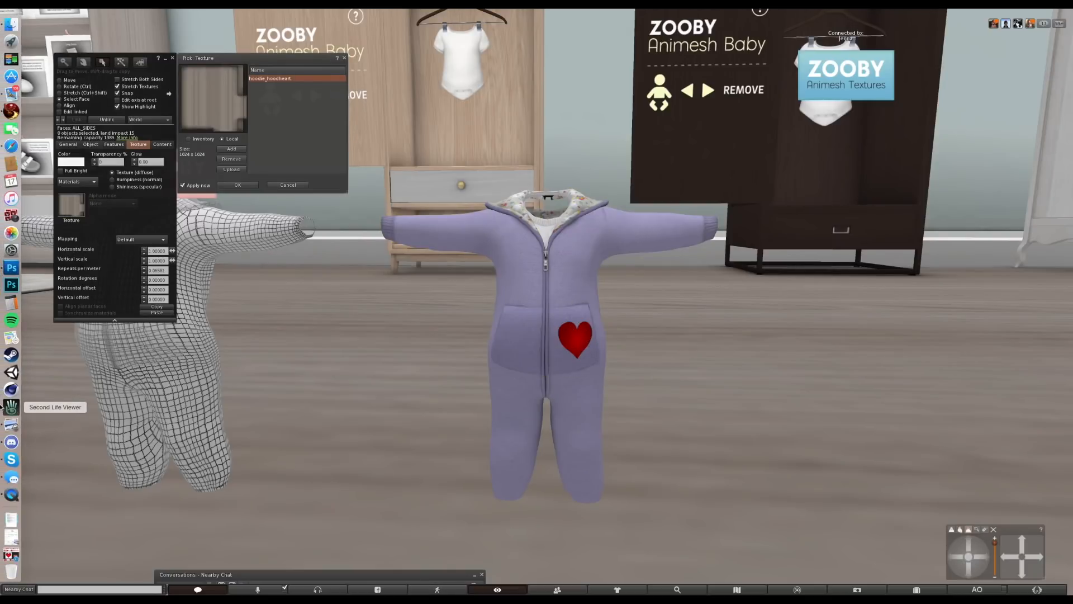
click(11, 269)
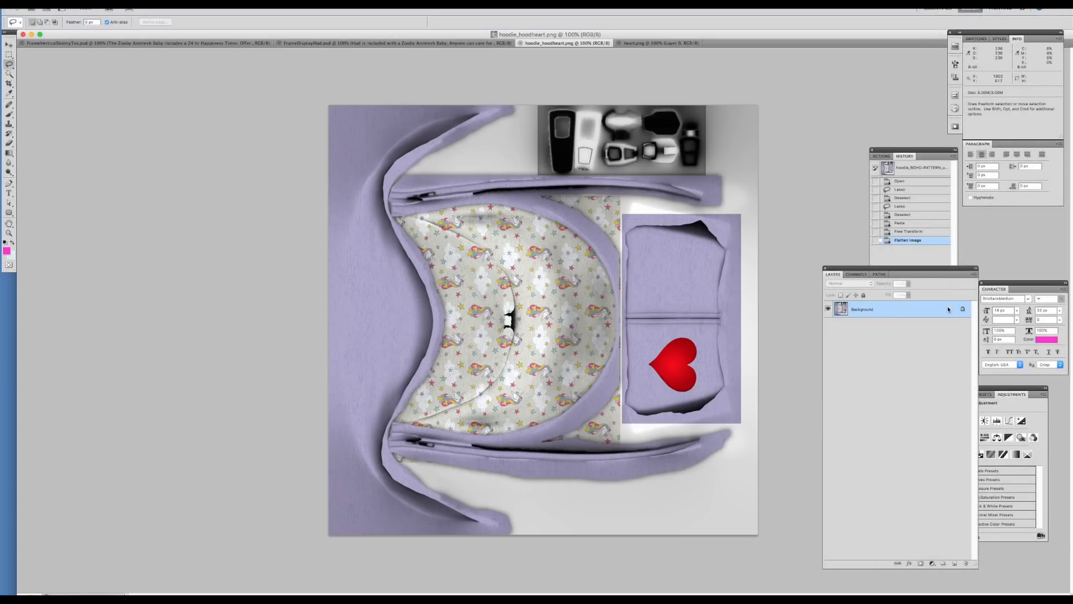
click(920, 232)
key(v)
key(Up)
key(Up)
key(Up)
key(Up)
key(Up)
key(Up)
key(Up)
key(Up)
key(Up)
key(Up)
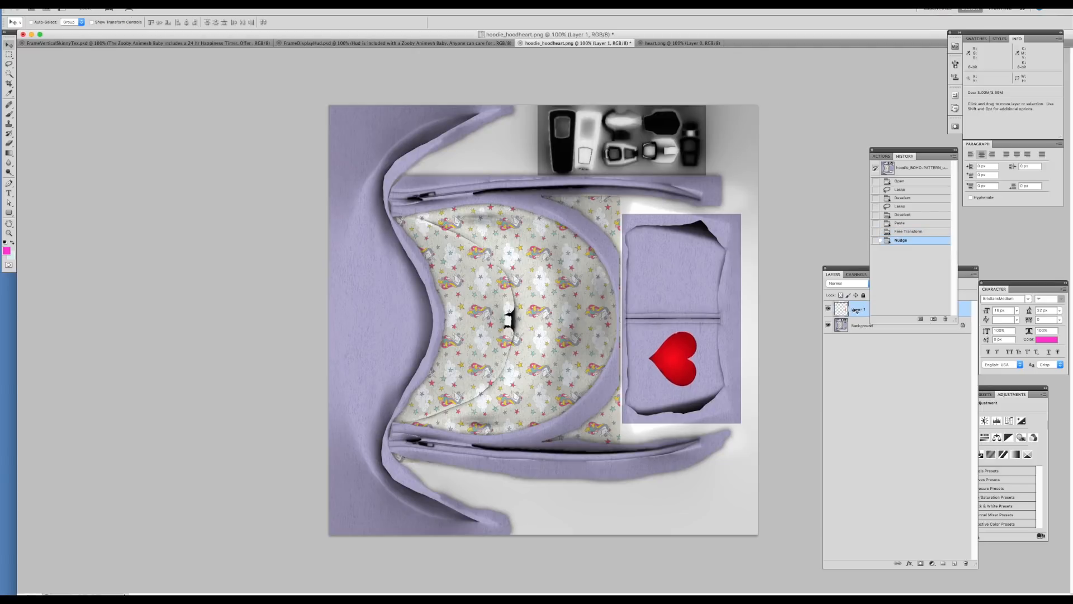
Flatten and save hoodie_hoodheart.png with the repositioned heart, and switch back to Second Life
click(974, 275)
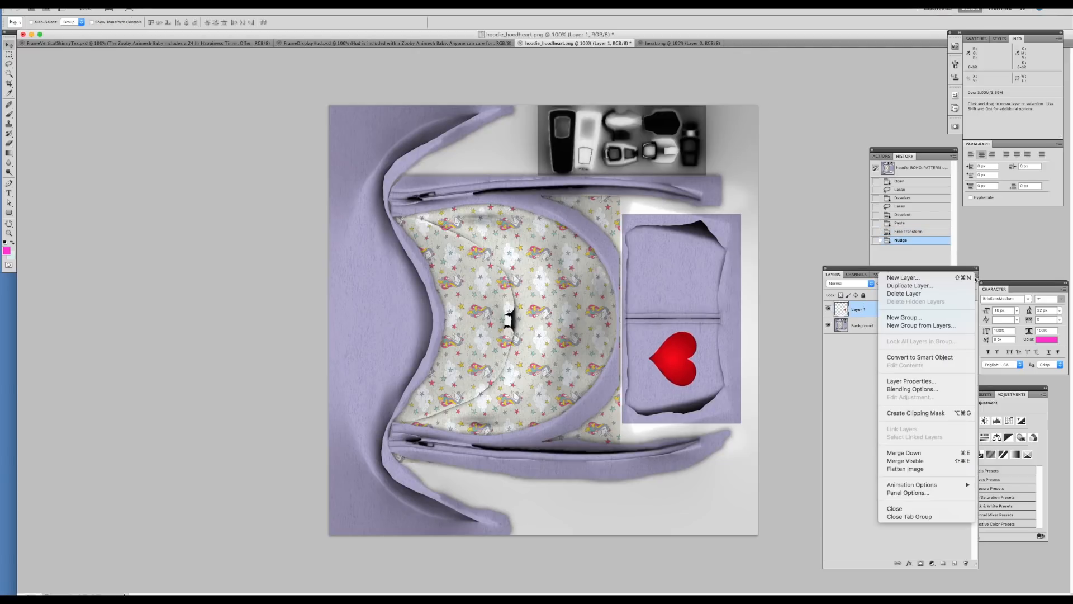
key(super+shift+e)
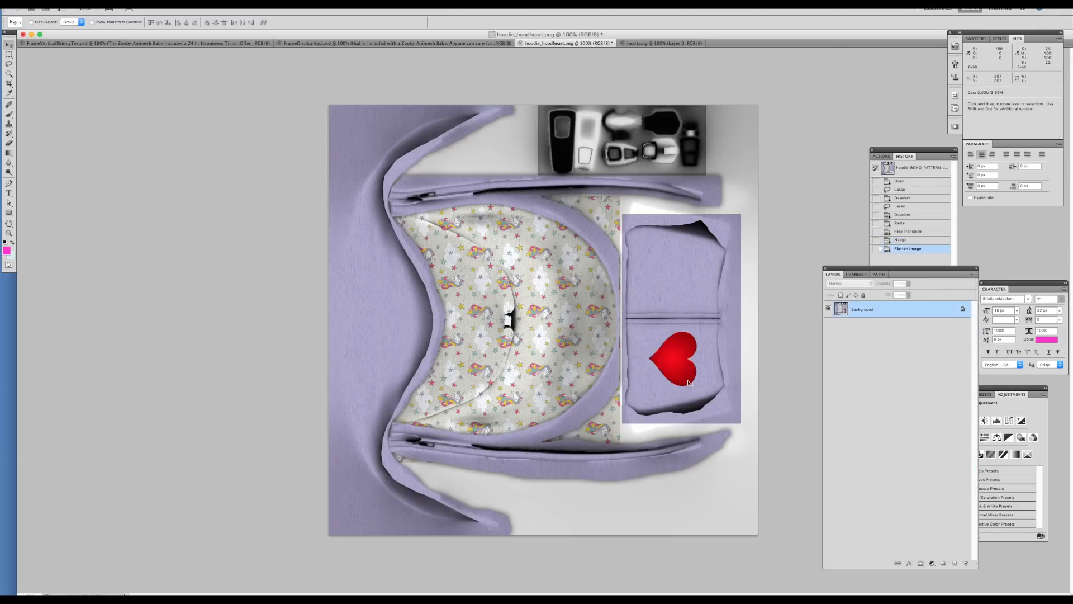
mouse_move(2, 407)
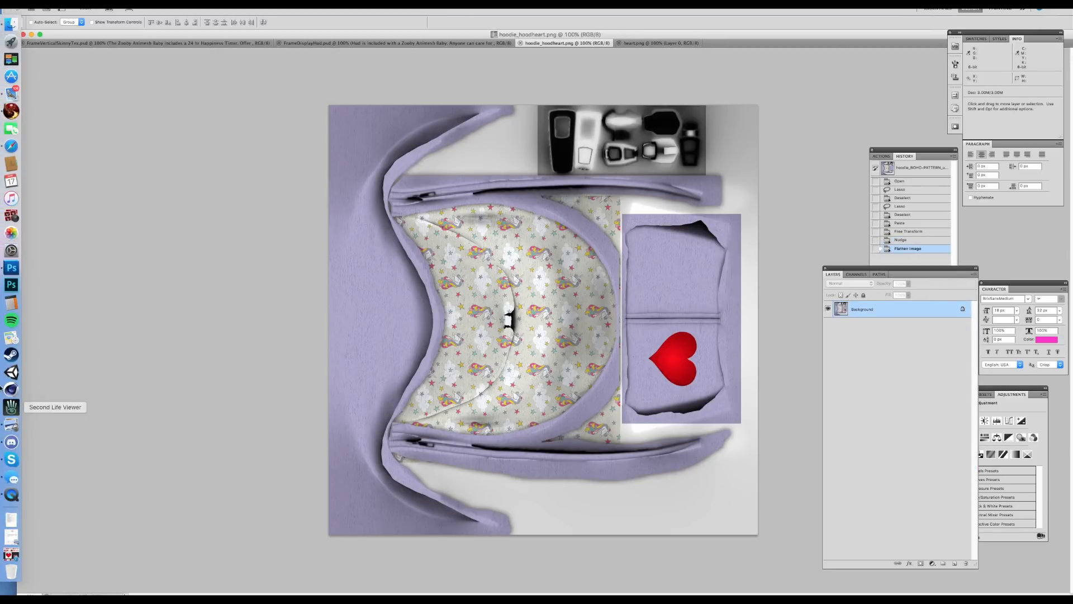
click(11, 111)
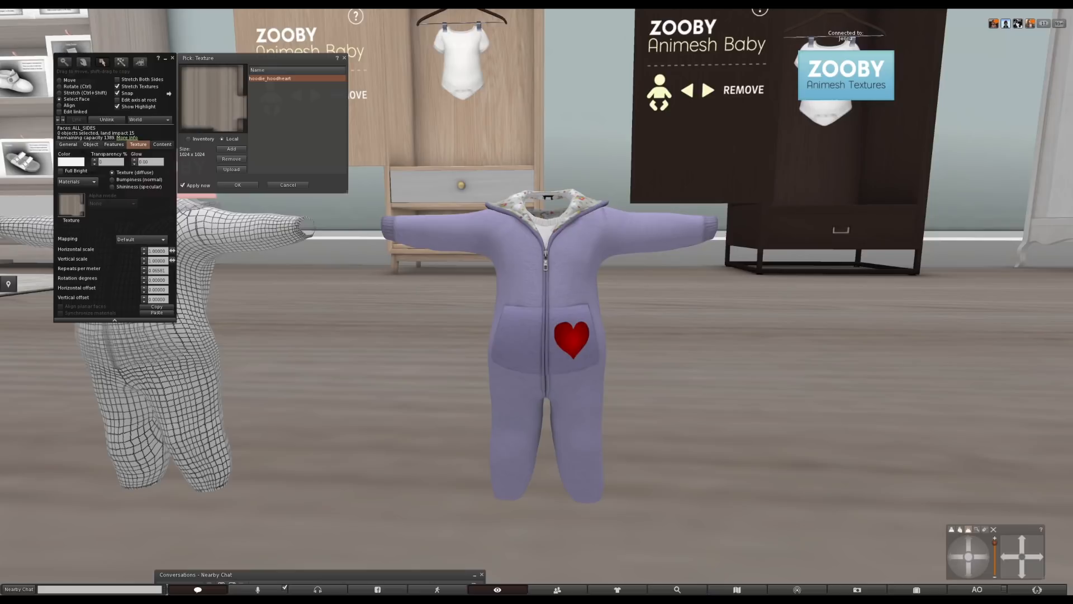
Upload hoodie_hoodheart.png from the Desktop as an image for L$10
click(79, 4)
mouse_move(89, 102)
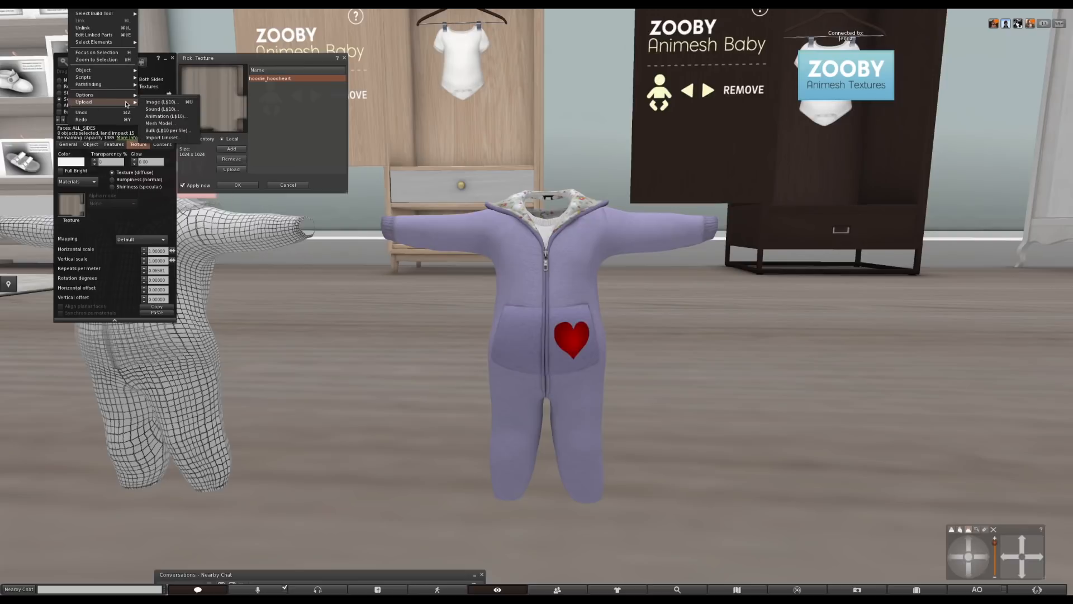
click(154, 103)
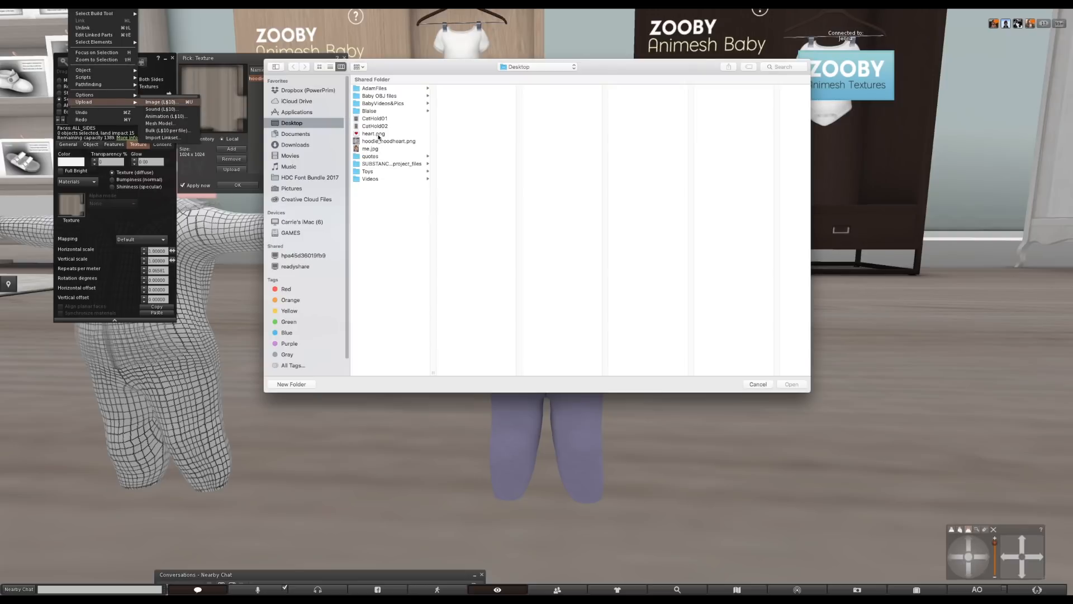
click(377, 143)
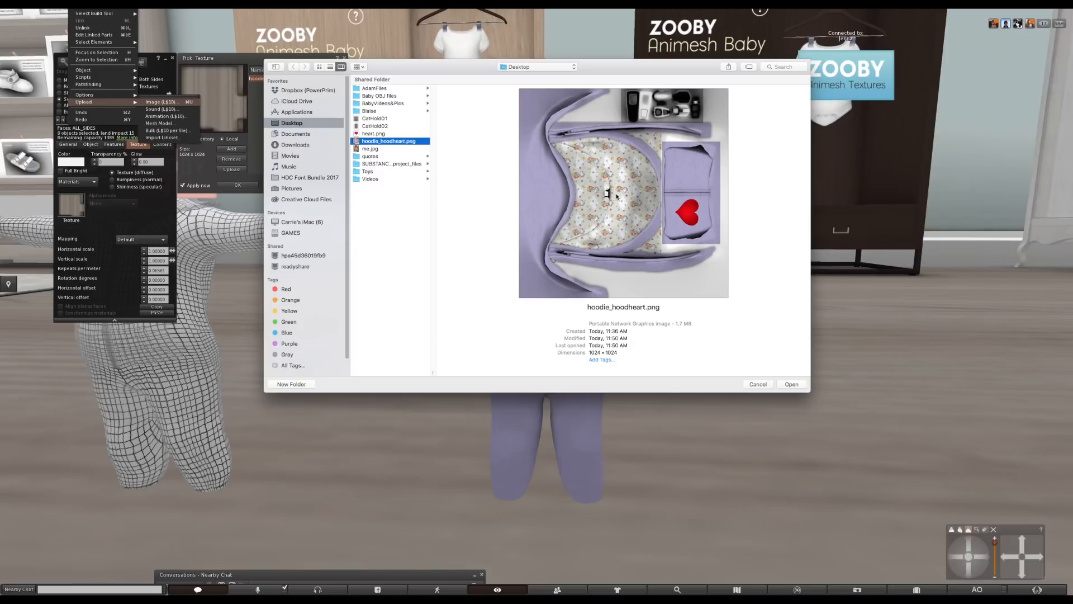
click(792, 384)
click(506, 383)
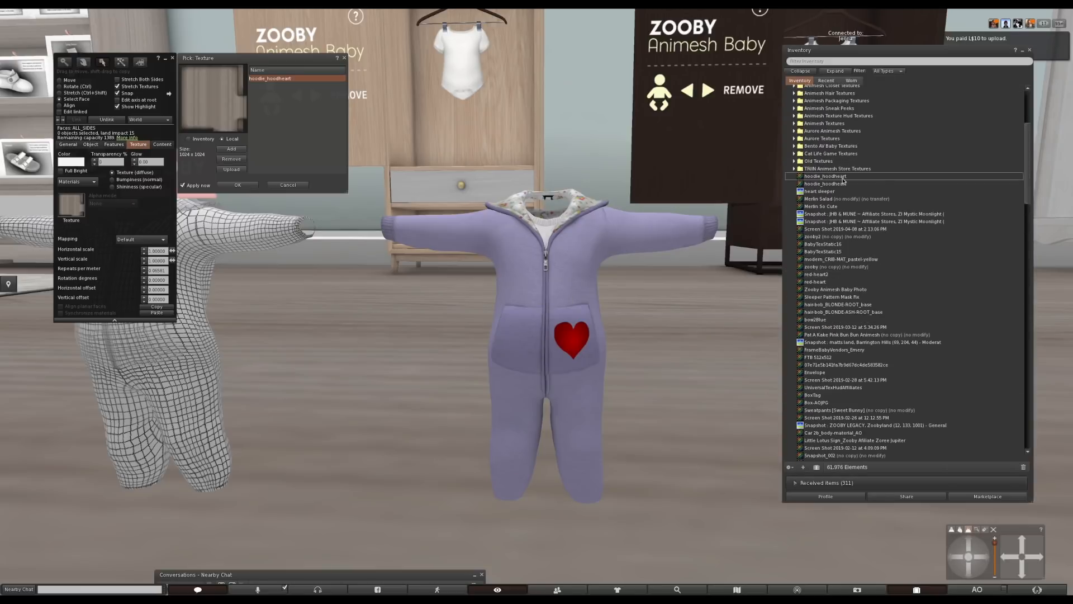
Copy the name of the newly uploaded hoodie_hoodheart texture and close the inventory
right_click(844, 179)
click(855, 202)
key(ctrl+c)
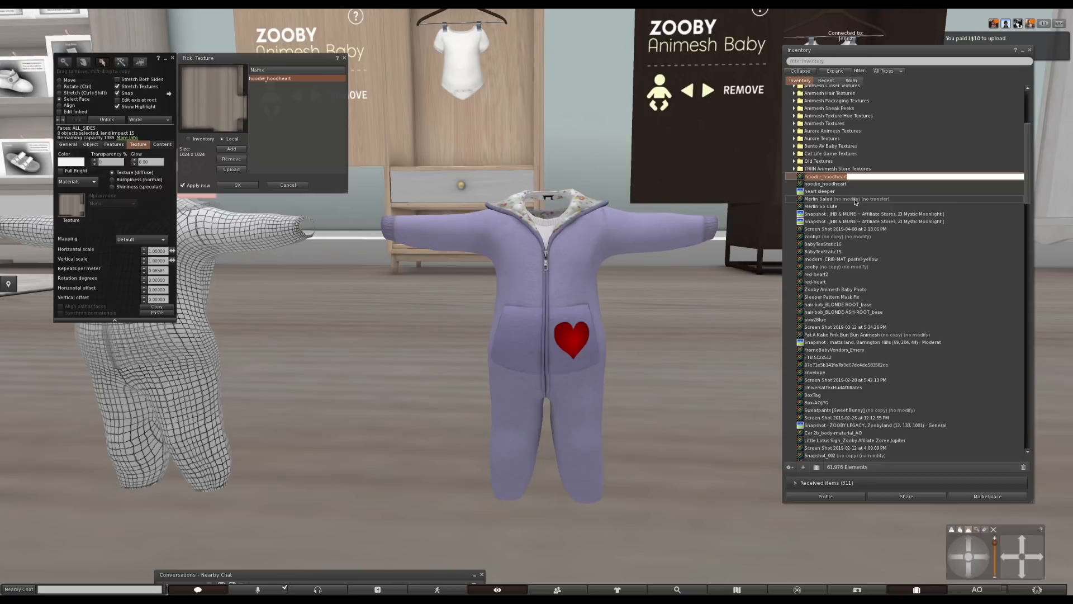
click(1030, 50)
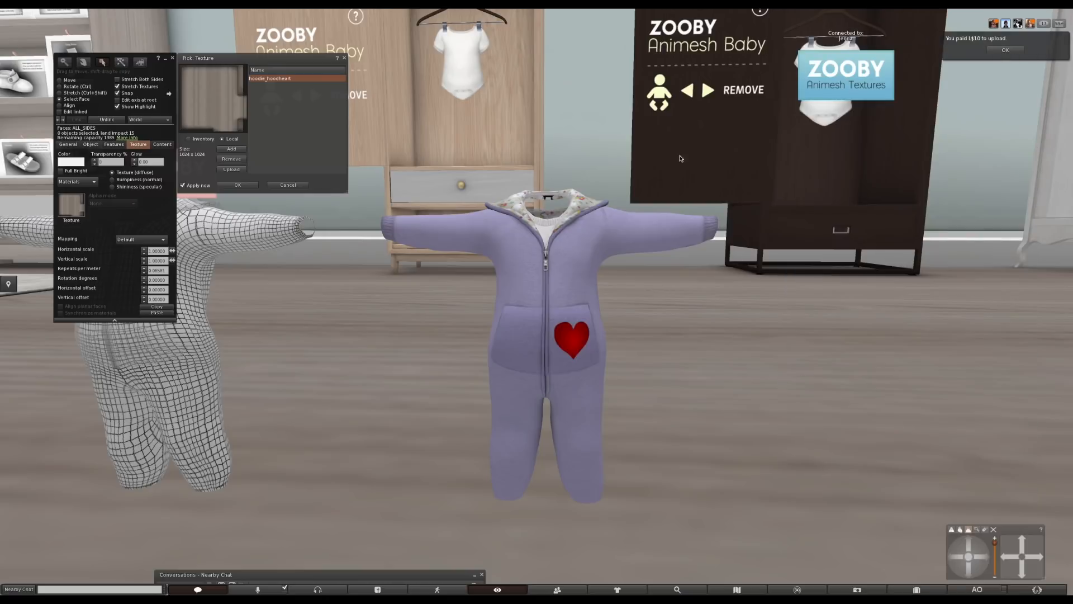
Find hoodie_hoodheart in the inventory textures, apply the uploaded copy to the hoodie's pocket face, and close the object editor
click(570, 353)
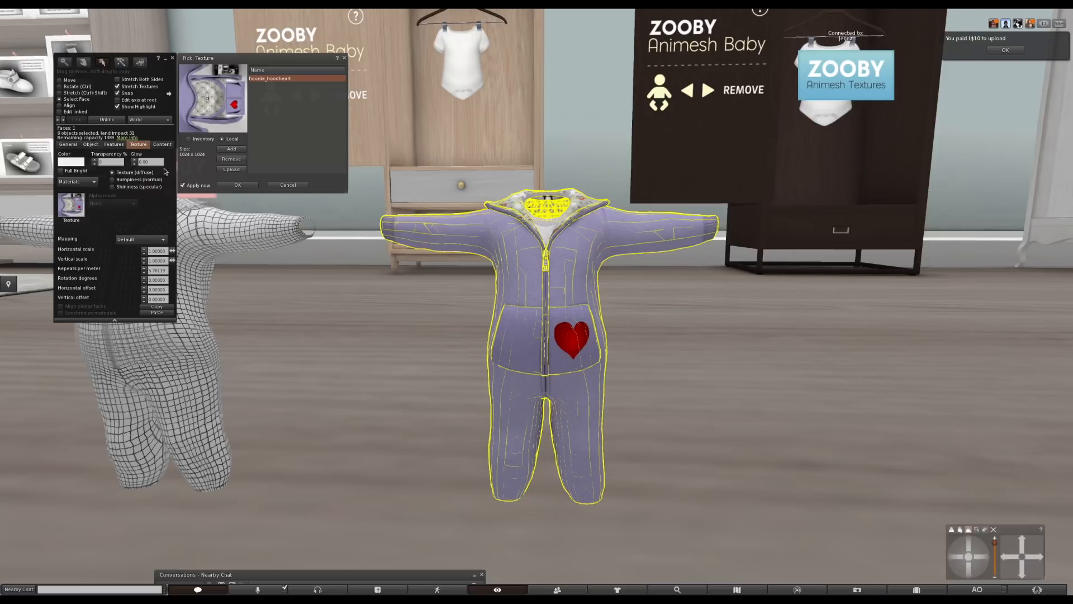
click(344, 59)
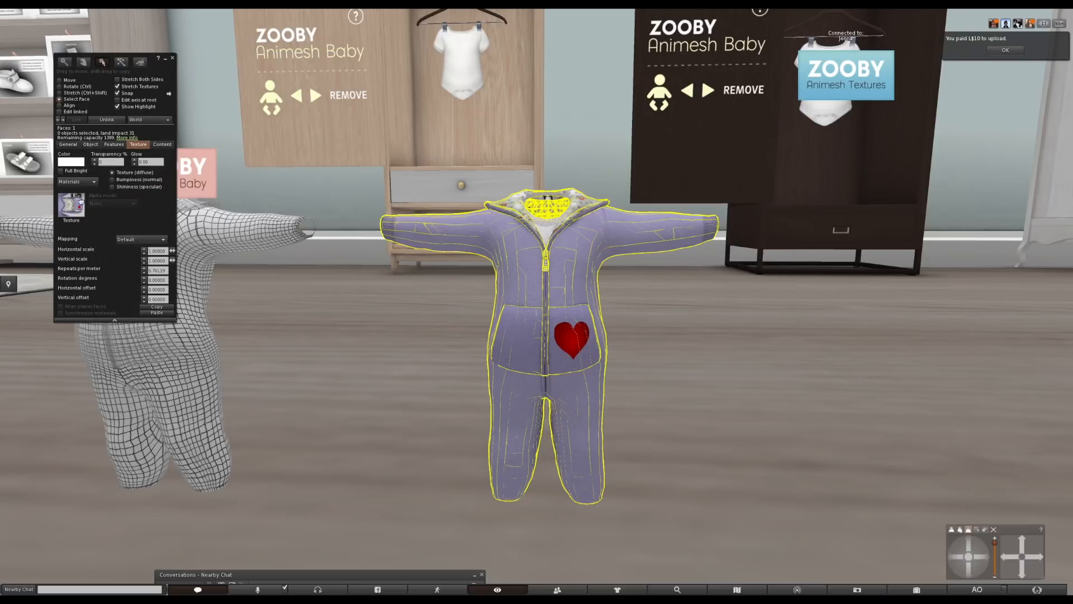
click(74, 204)
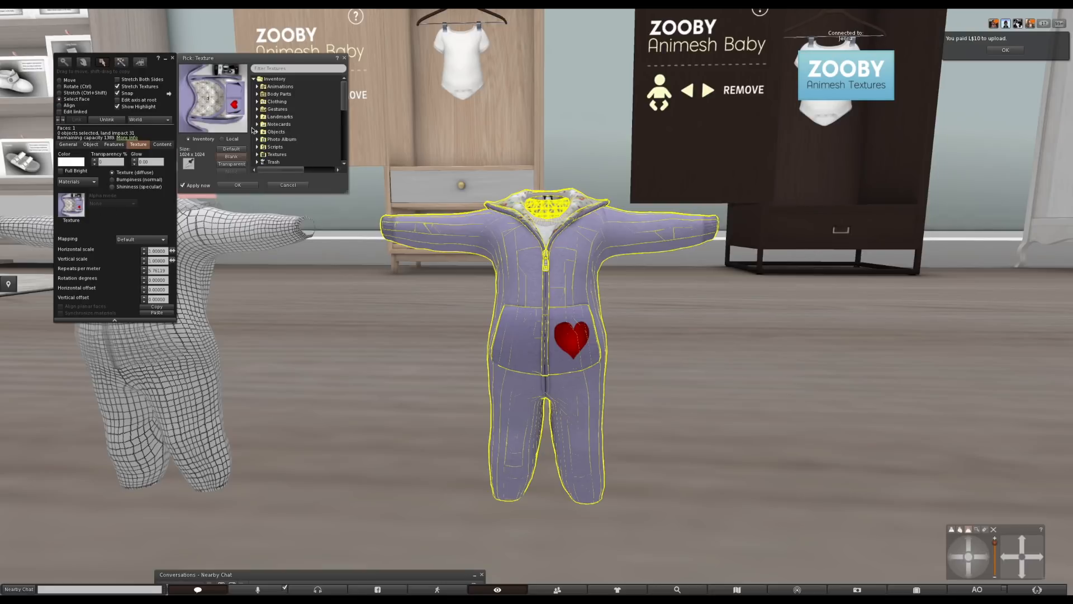
click(290, 70)
key(ctrl+v)
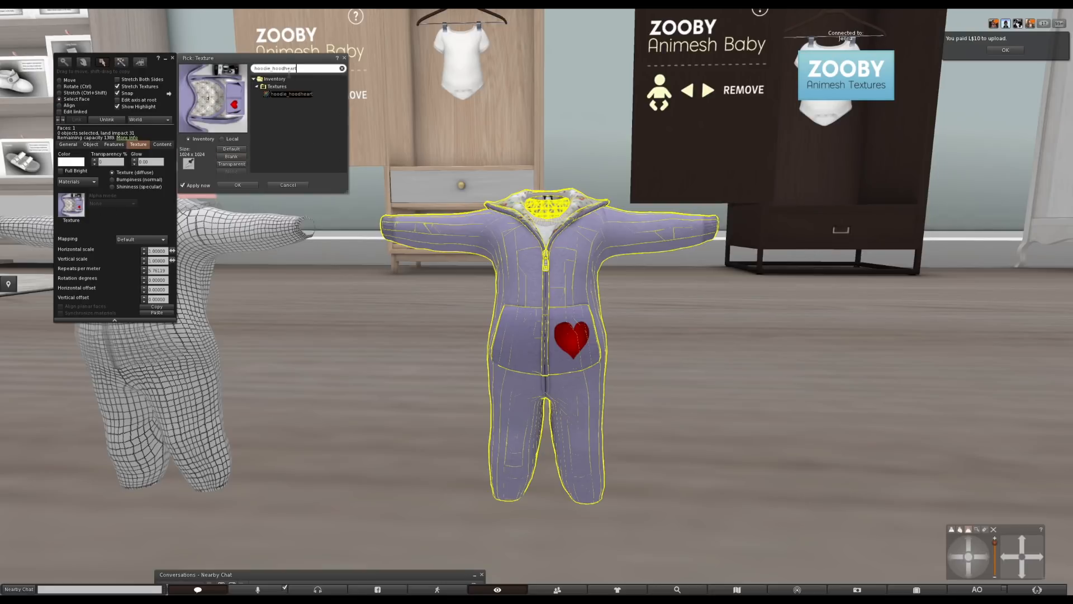
click(292, 94)
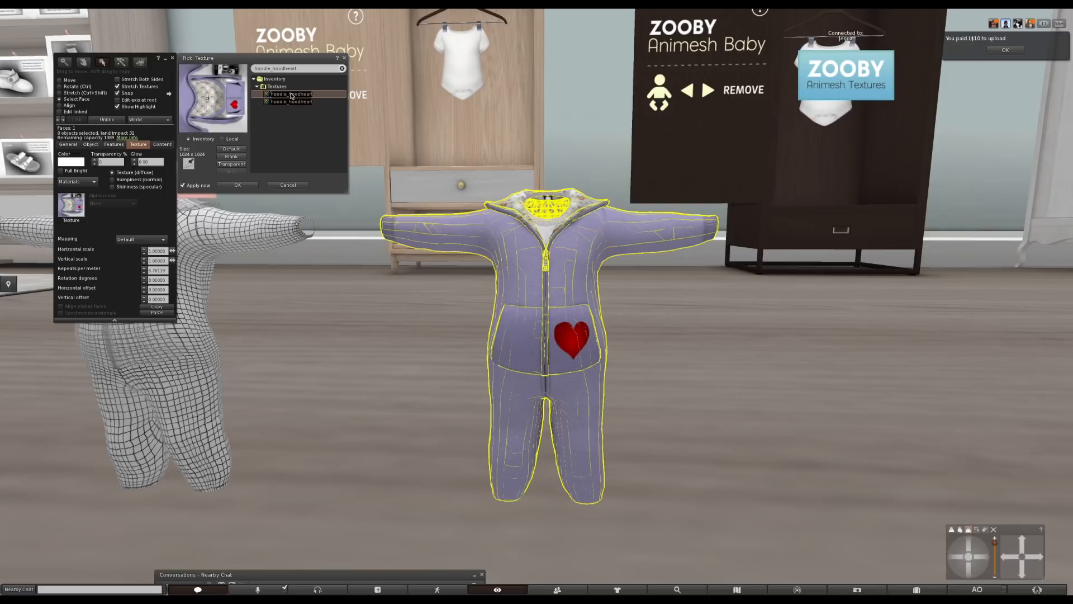
click(237, 185)
click(172, 58)
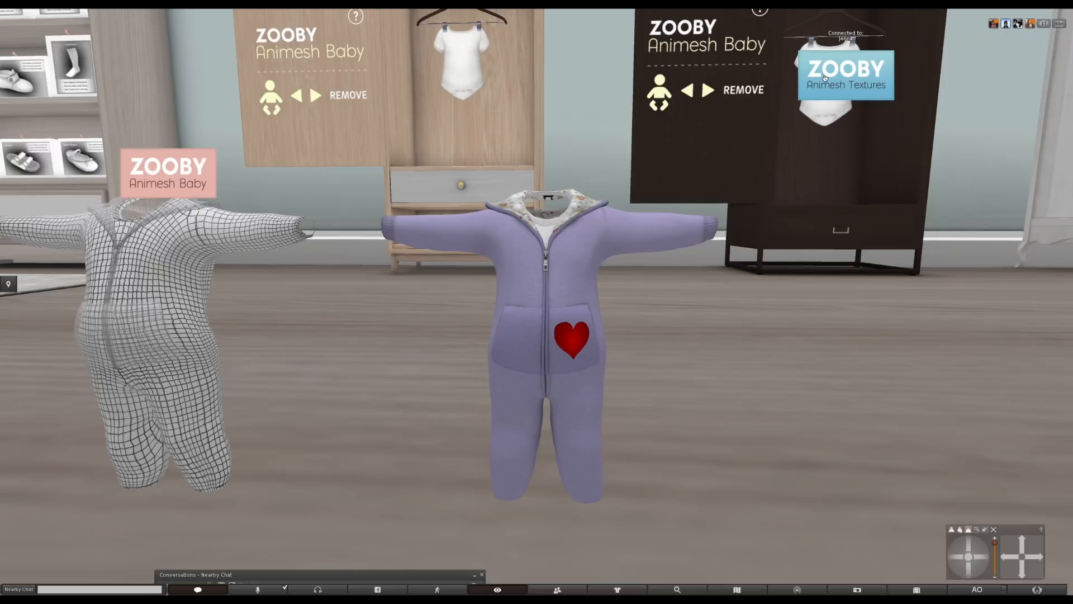
click(825, 78)
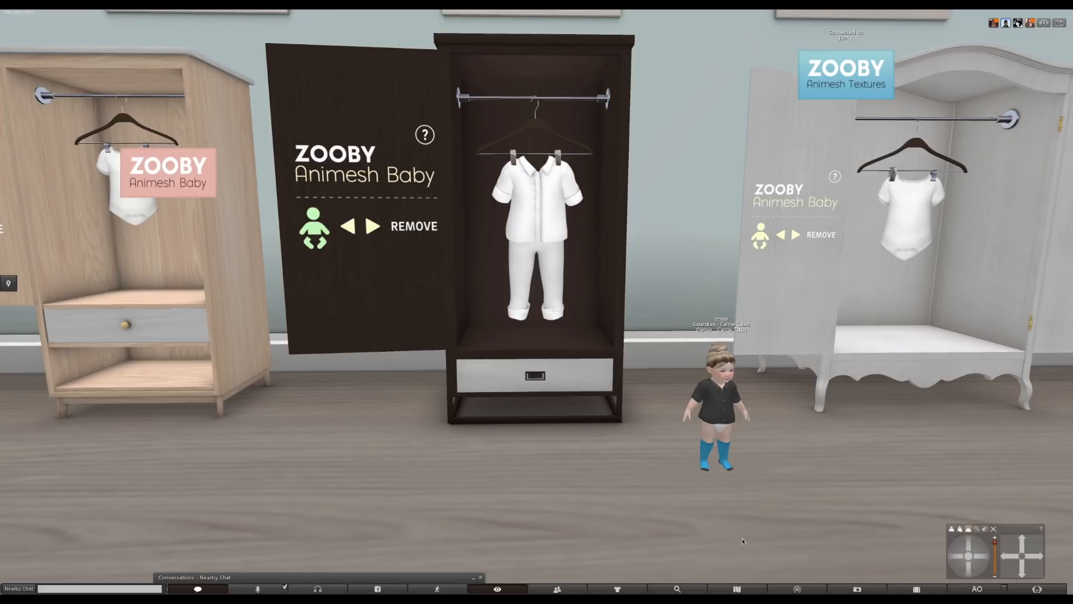
alt+drag(685, 414, 645, 406)
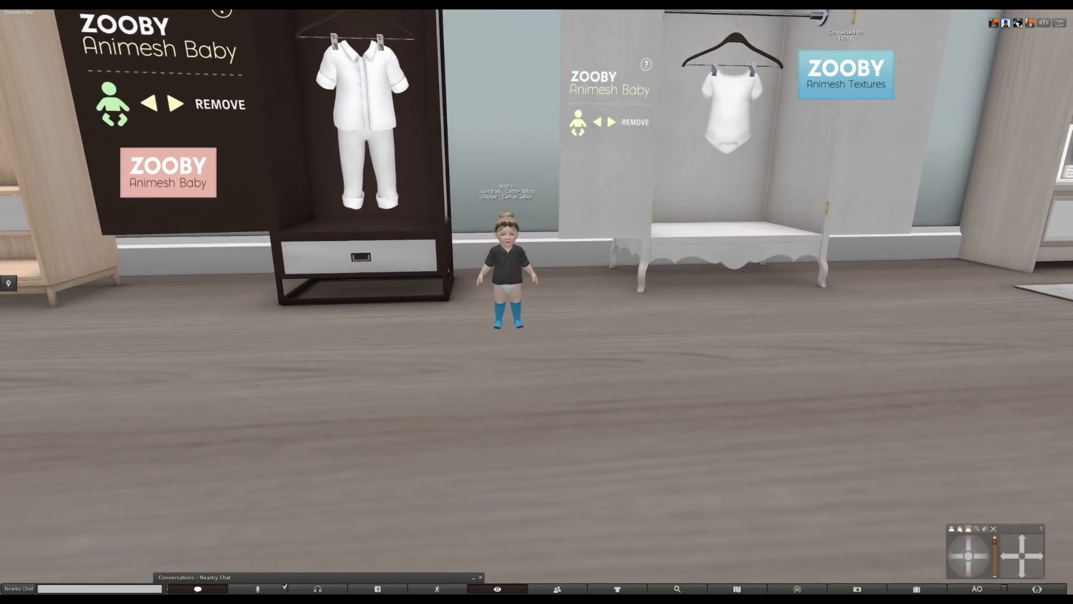
alt+click(486, 253)
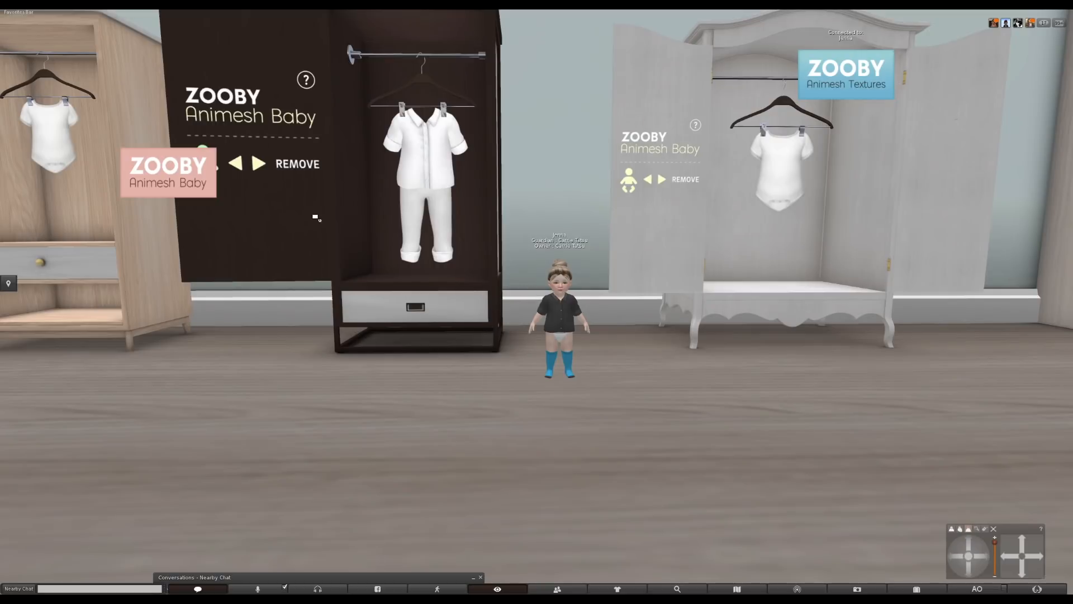
Cycle the dark closet's display to the white zip-up hoodie and dress the baby in it
click(166, 173)
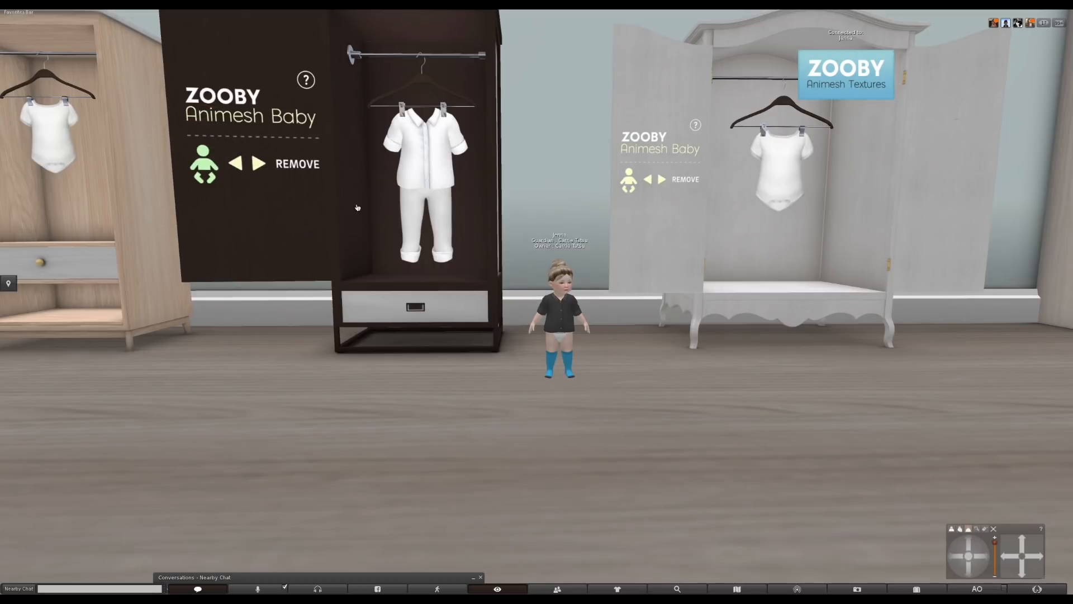
click(259, 163)
click(257, 163)
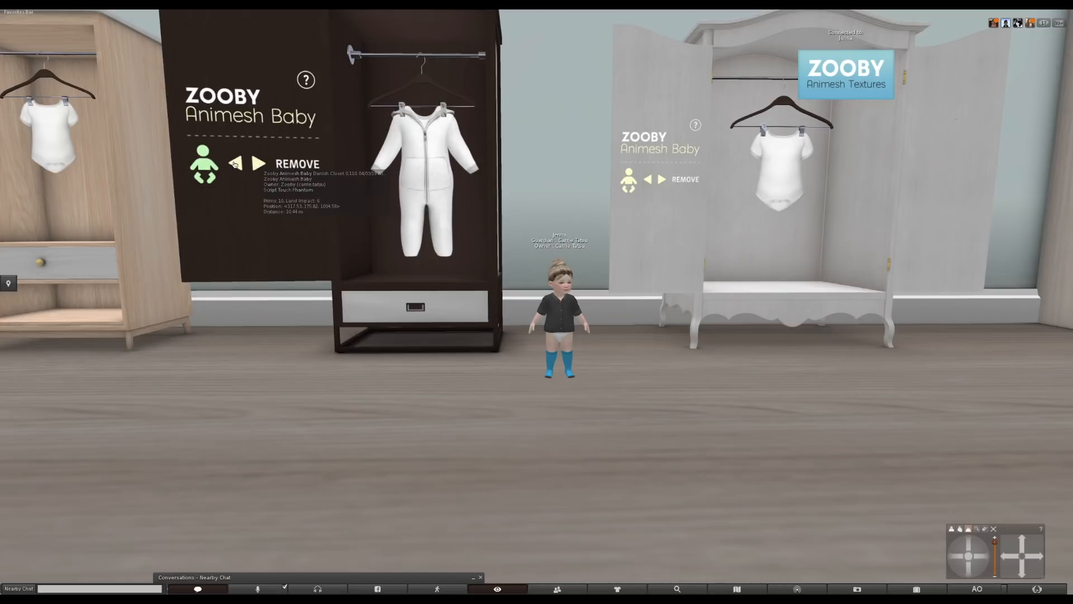
click(257, 163)
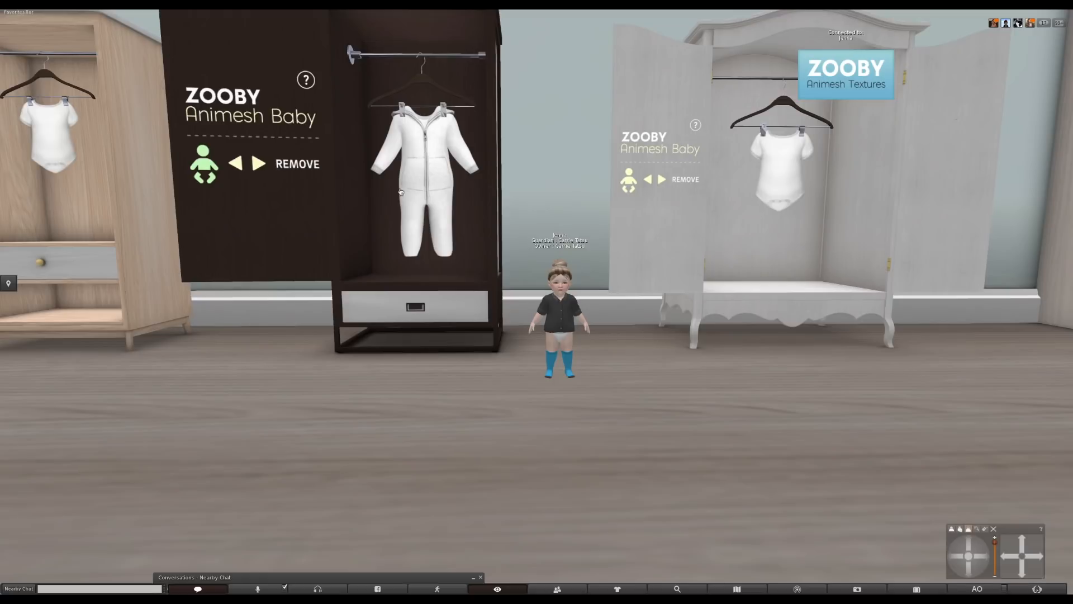
click(431, 177)
scroll(560, 308, up, 4)
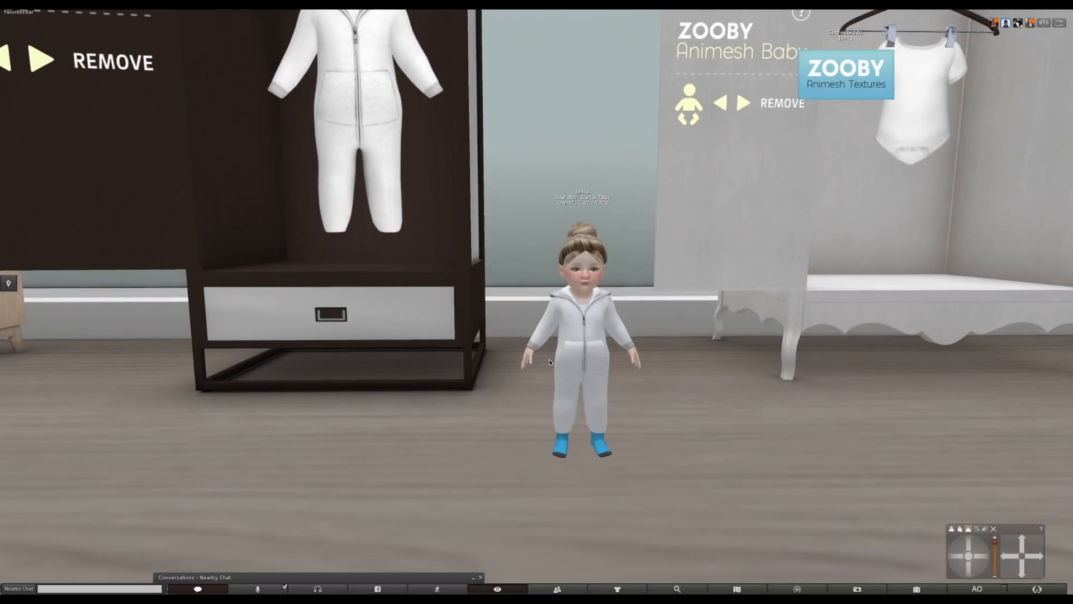
Remove the blue socks from the baby through the closet's removal options
click(139, 67)
click(1001, 137)
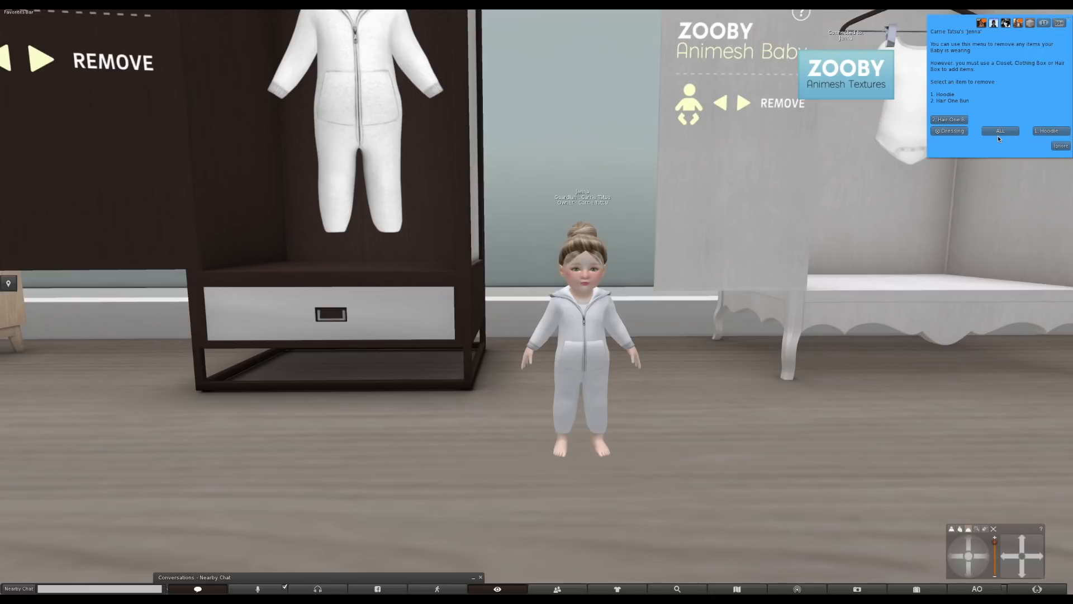
click(953, 132)
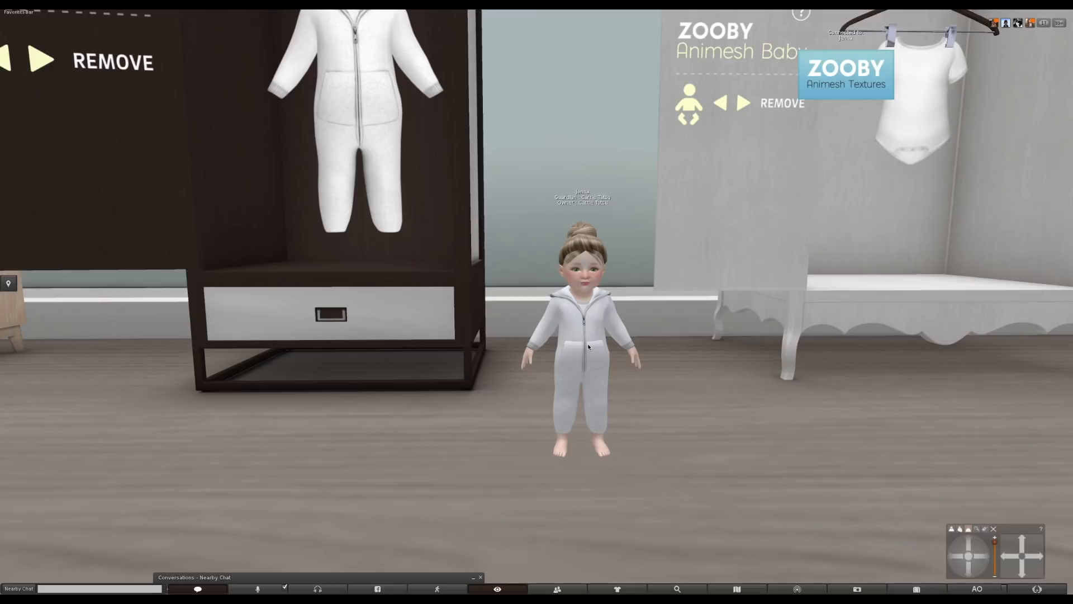
Make the baby sit on the floor and focus the view on it
click(588, 344)
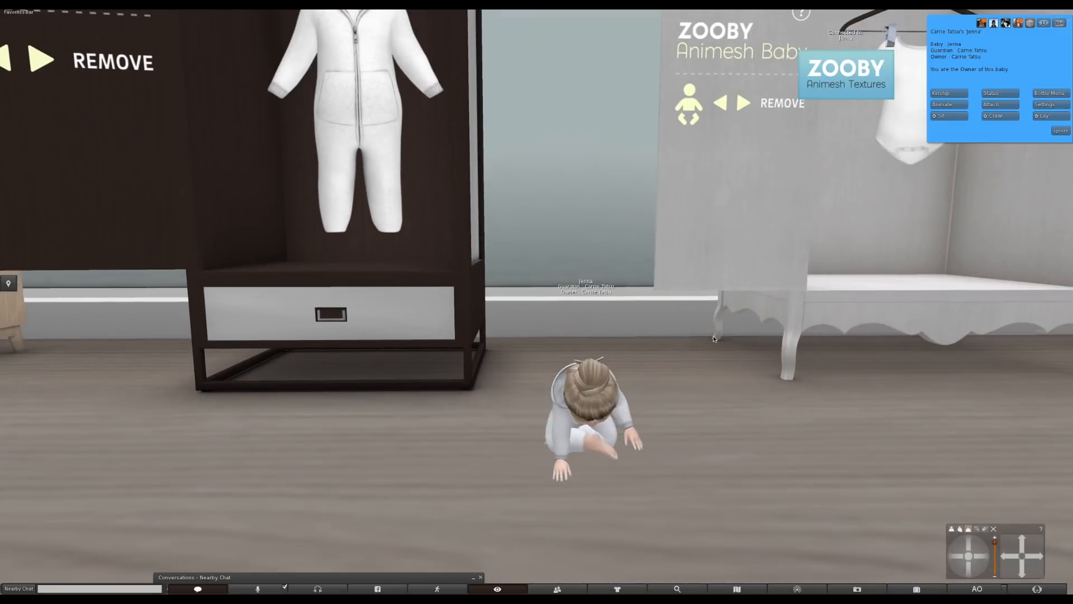
click(950, 116)
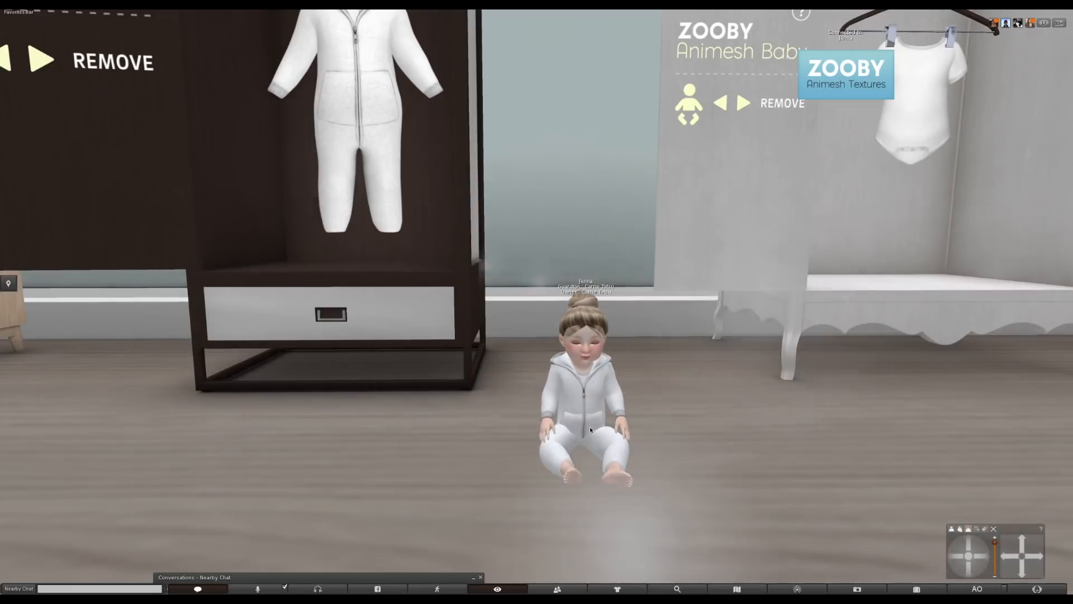
alt+click(580, 398)
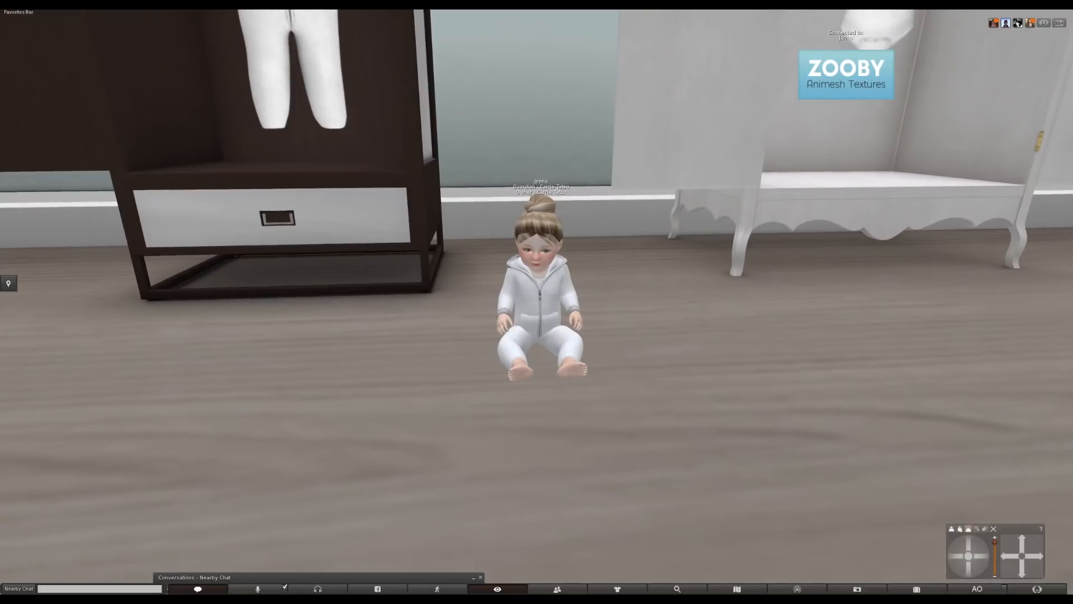
scroll(526, 263, up, 3)
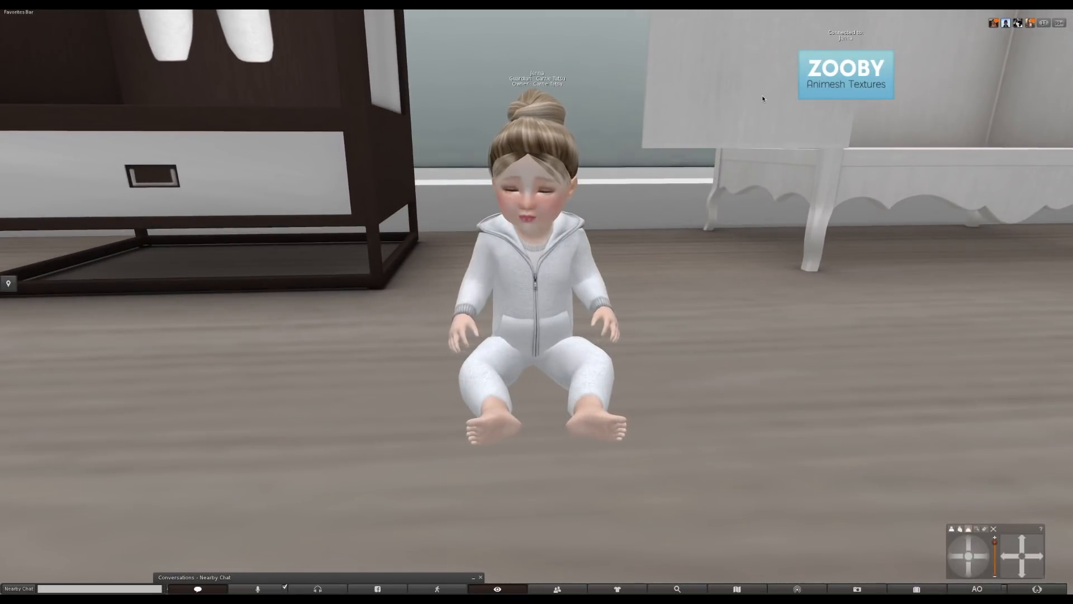
Apply the purchased pink texture from the Hoodies category to the baby's hoodie, and make the baby sit again
click(836, 81)
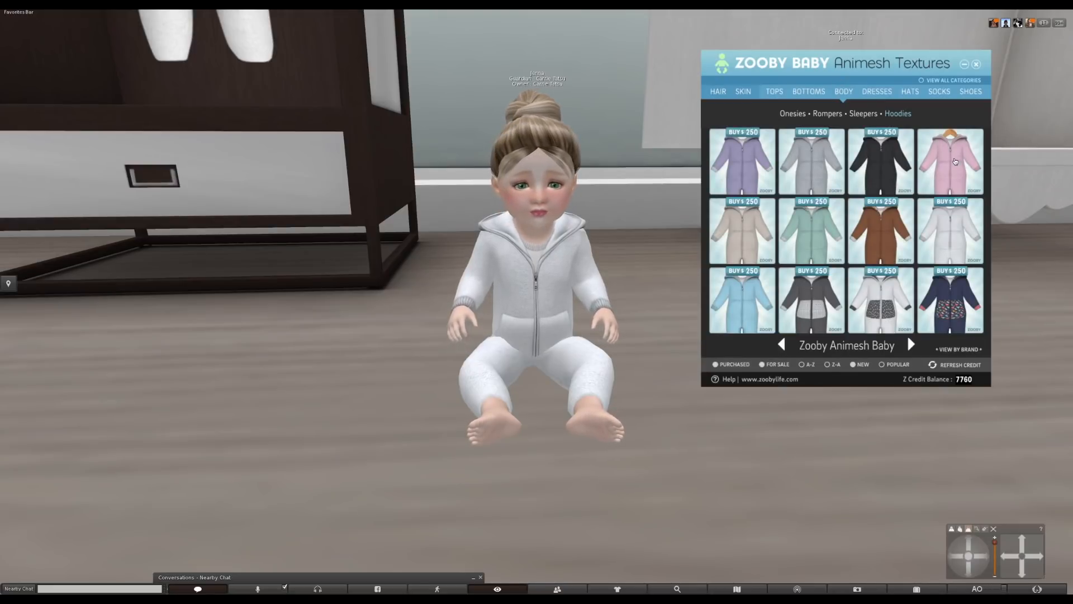
click(955, 161)
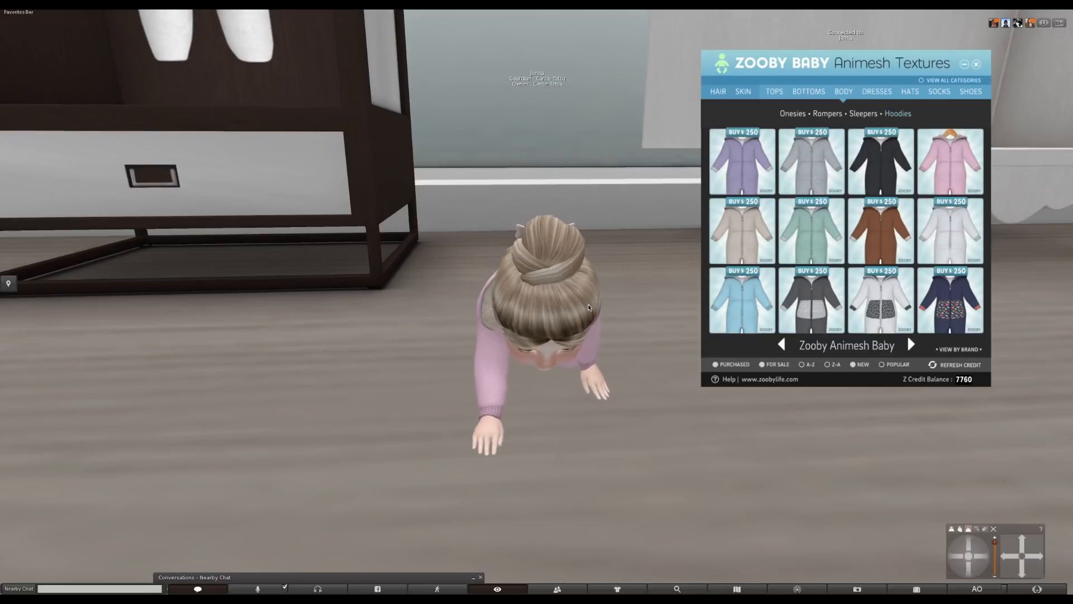
click(553, 301)
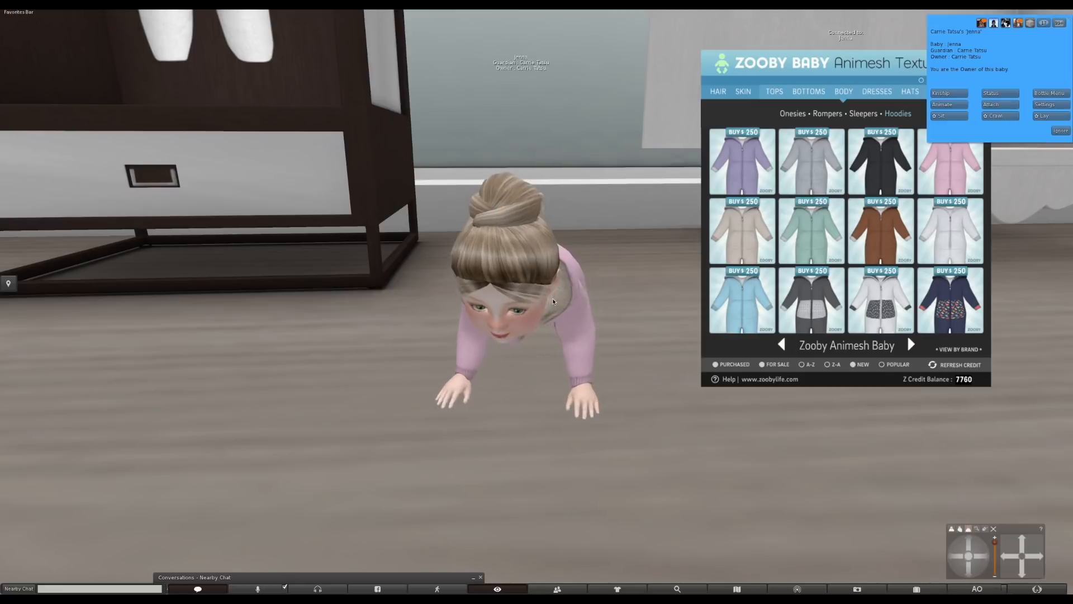
click(949, 116)
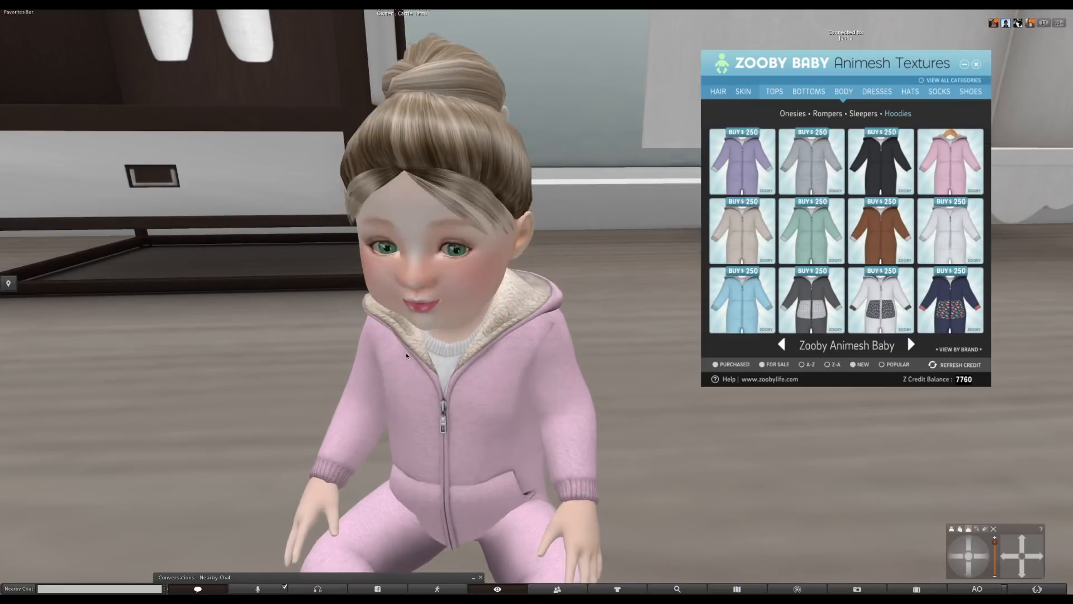
scroll(407, 356, down, 3)
scroll(408, 356, down, 2)
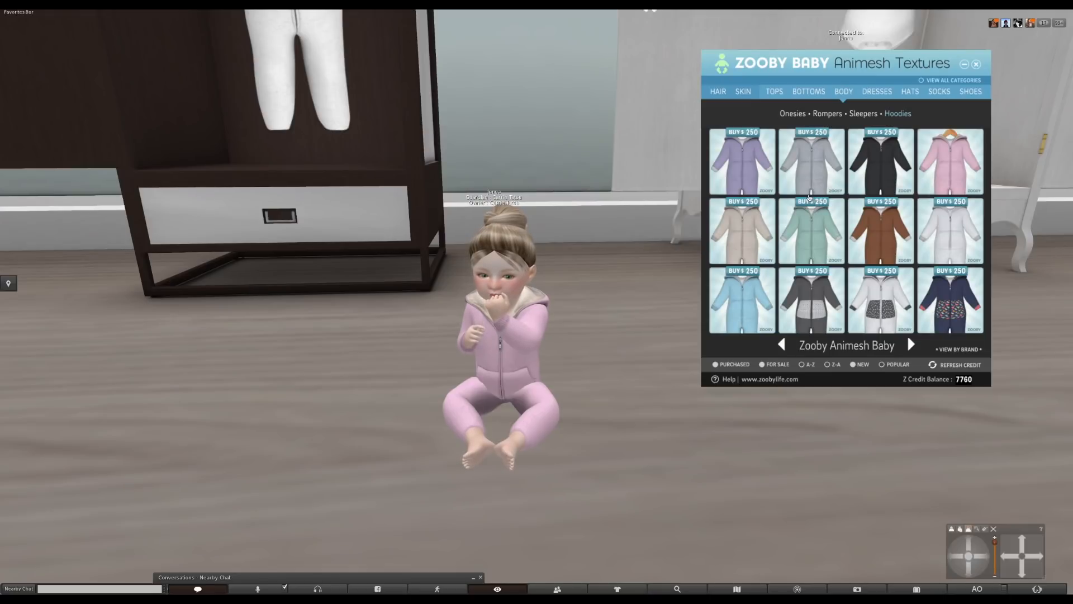
Switch to Photoshop, examine the HudHoodieSolid01Heart.png display image and its canvas size, and return to Second Life
mouse_move(11, 490)
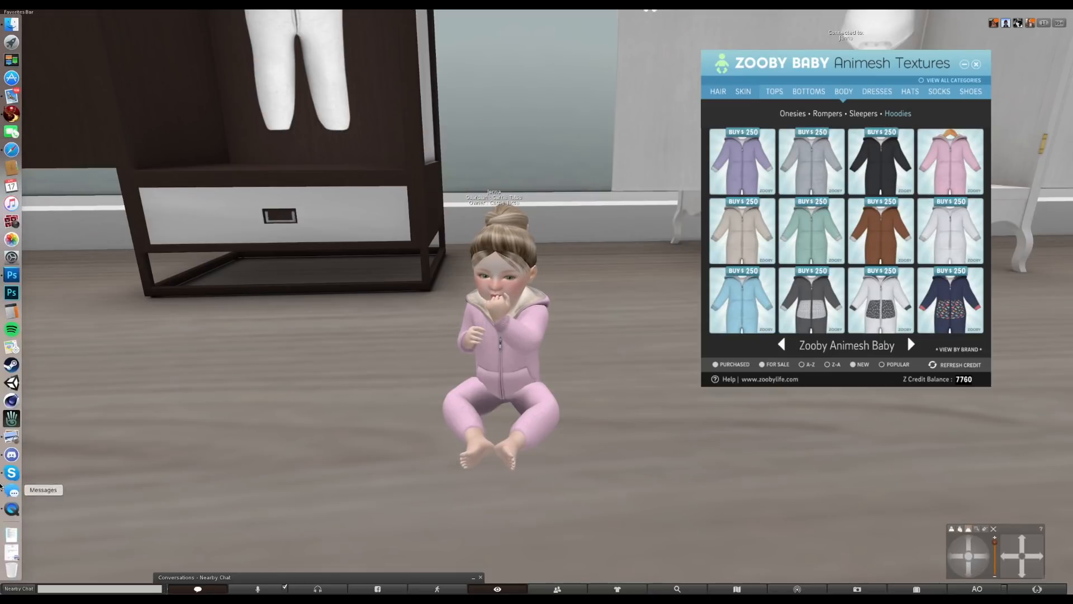
click(13, 275)
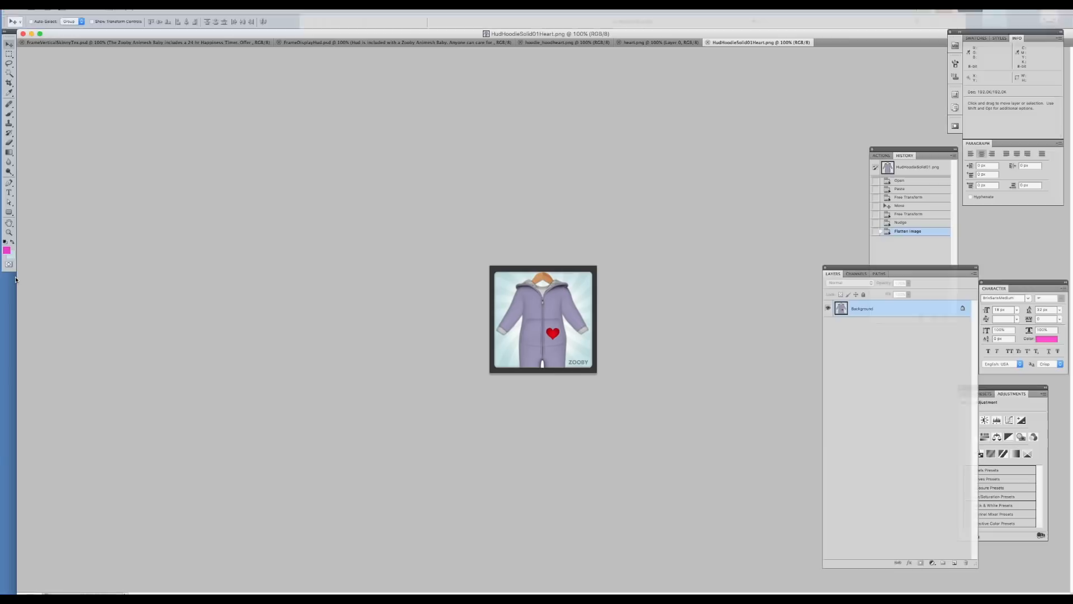
key(z)
click(551, 318)
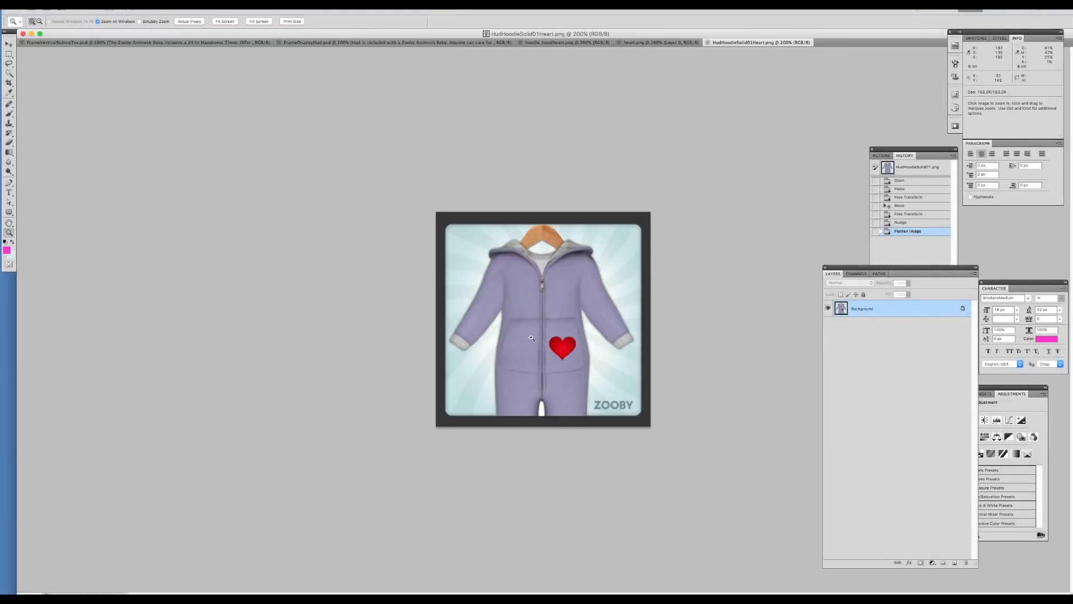
alt+click(538, 324)
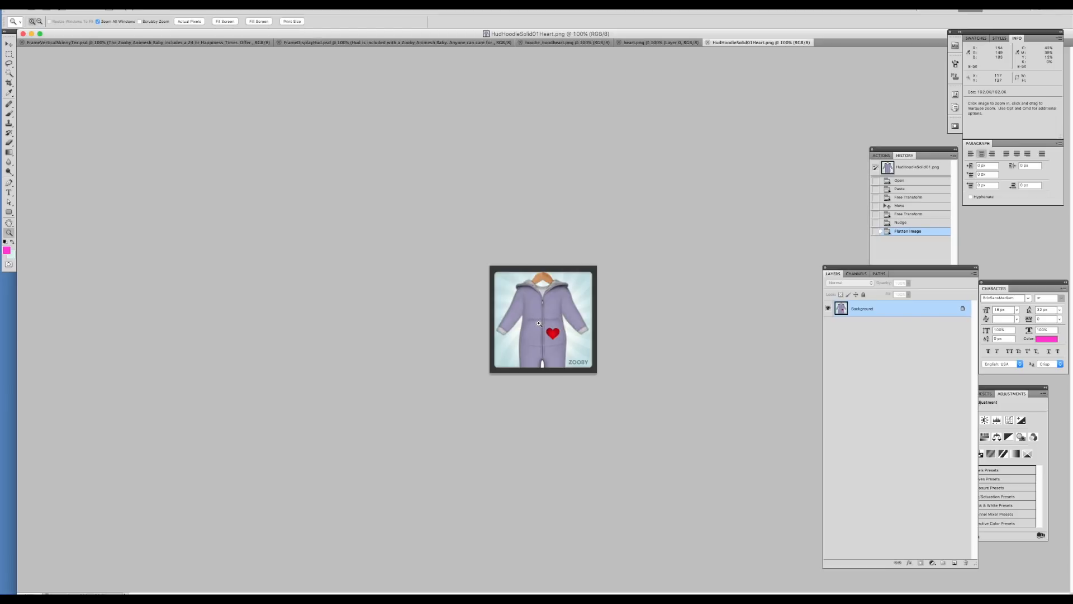
key(super+a)
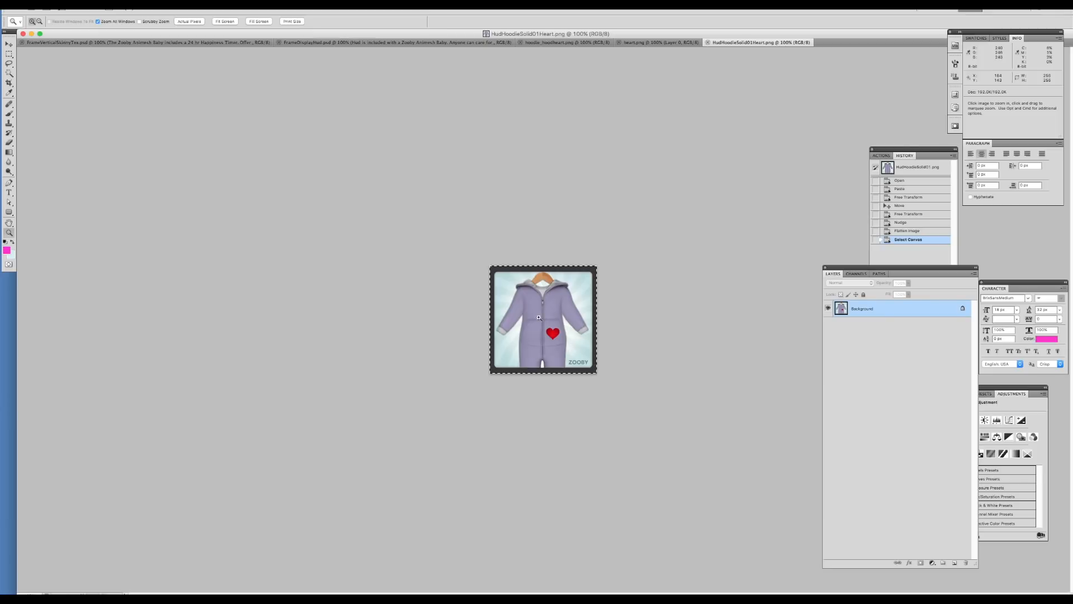
mouse_move(1, 272)
click(9, 220)
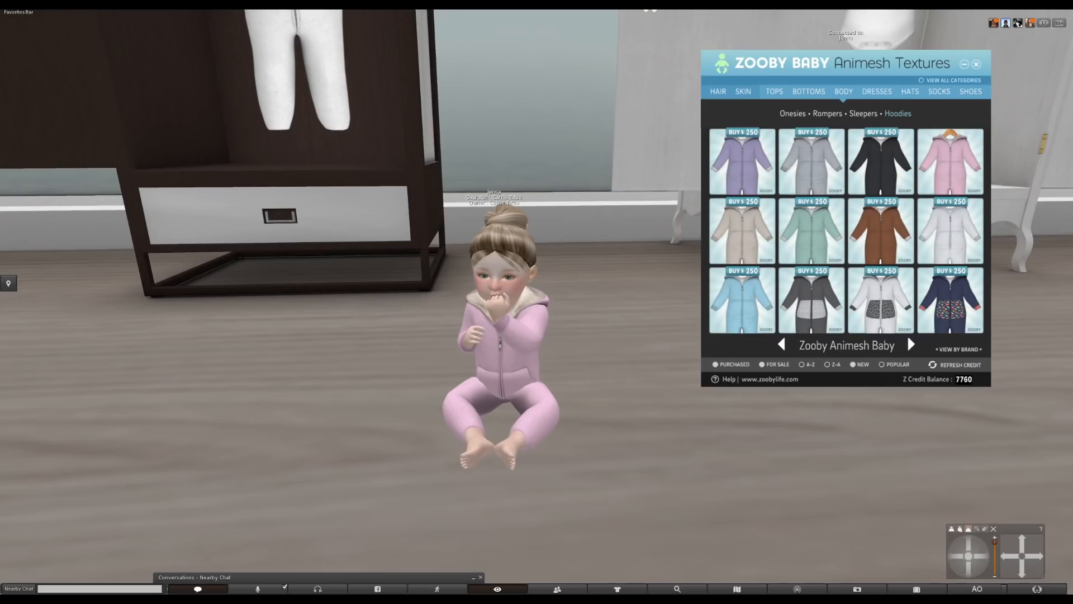
Upload HudHoodieSolid01Heart.png from the Desktop as an image for L$10
click(78, 5)
mouse_move(82, 102)
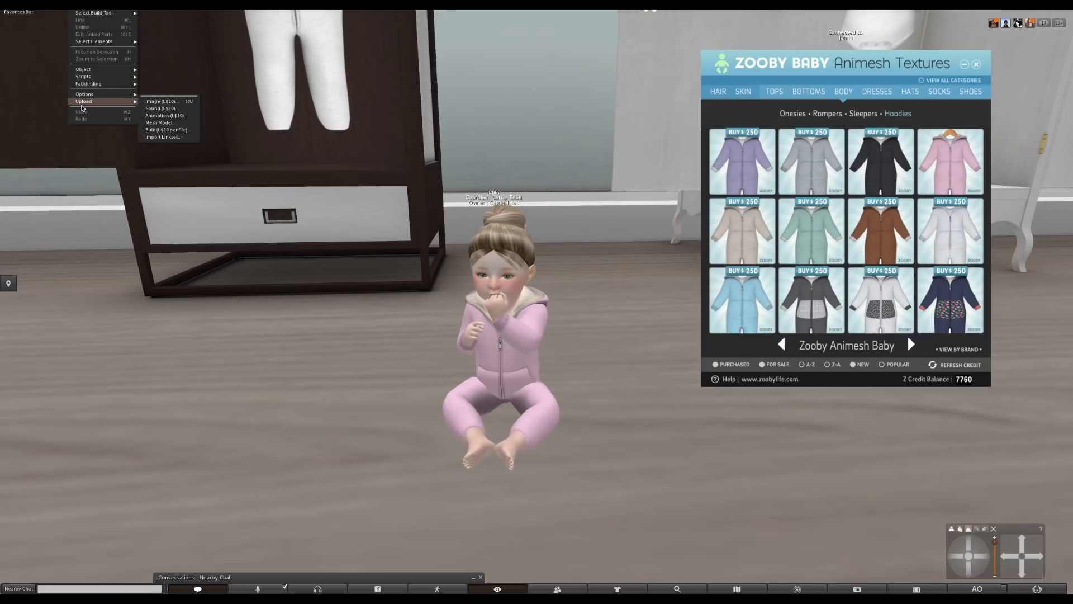
click(161, 101)
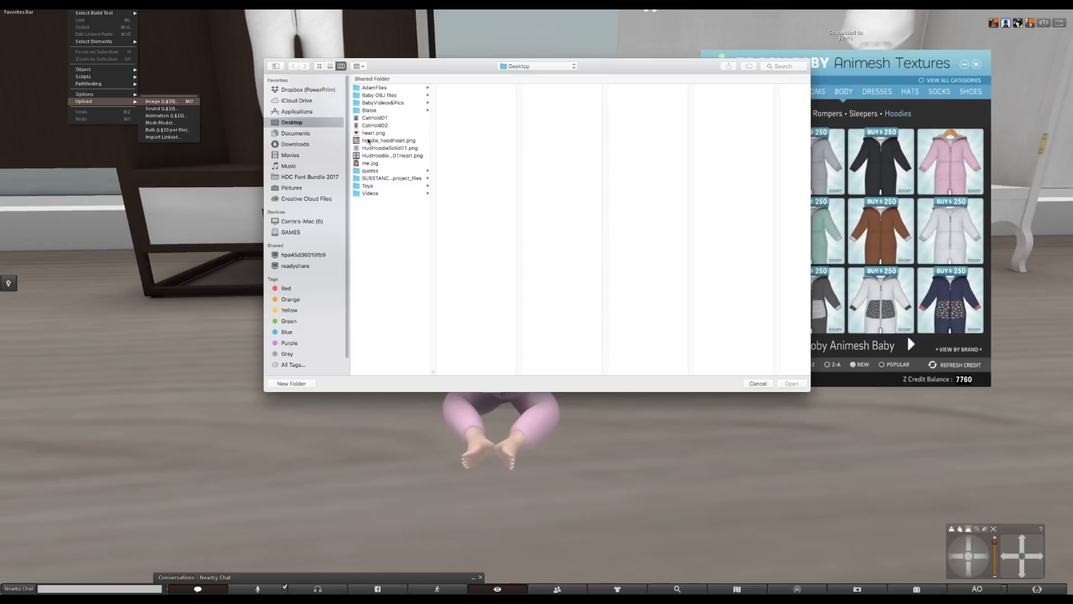
click(392, 156)
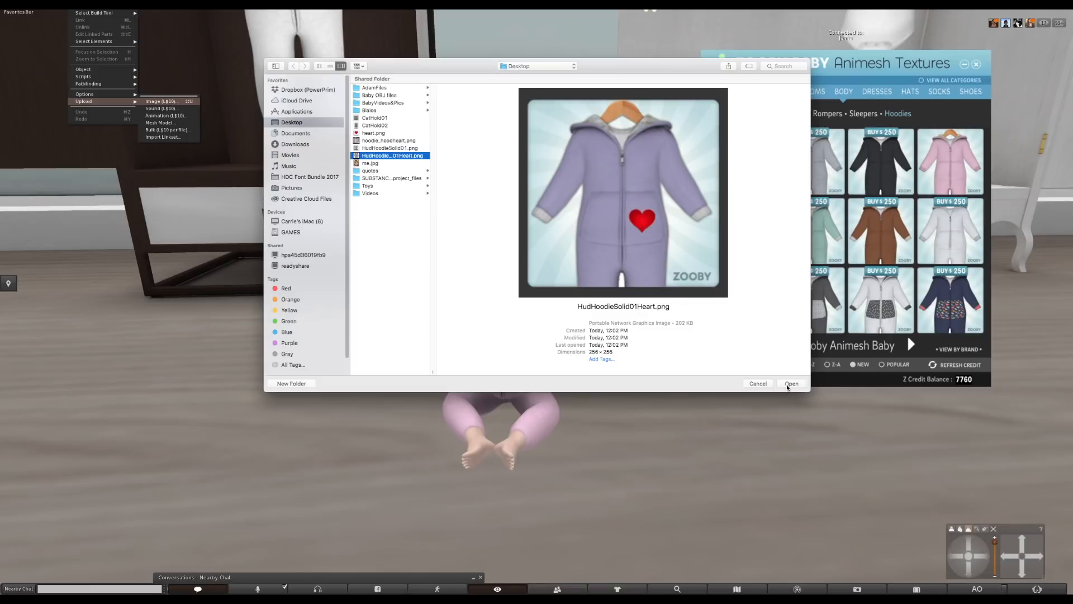
click(790, 383)
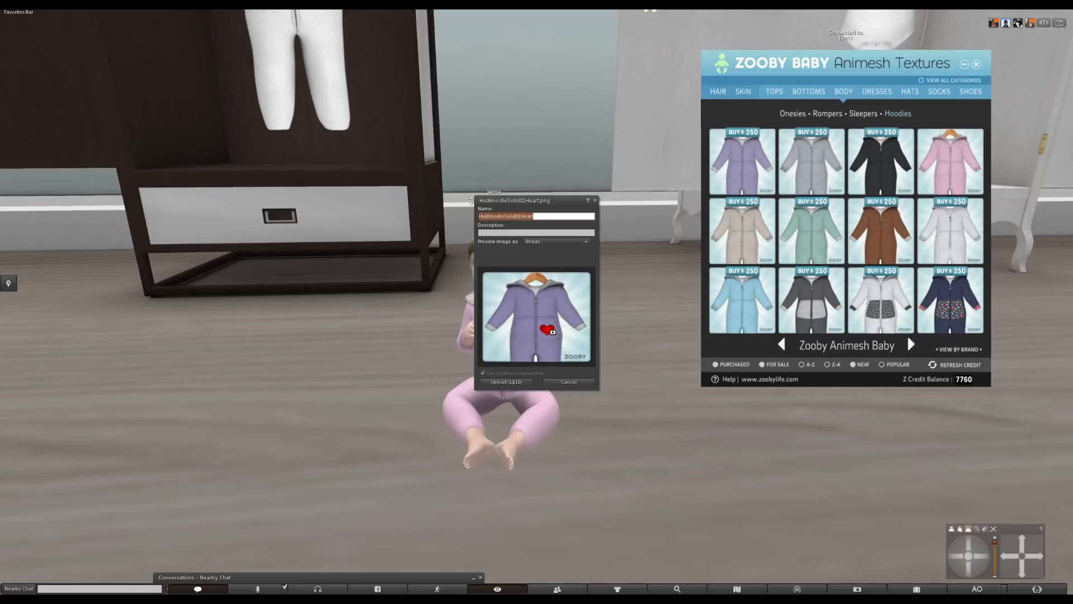
click(516, 383)
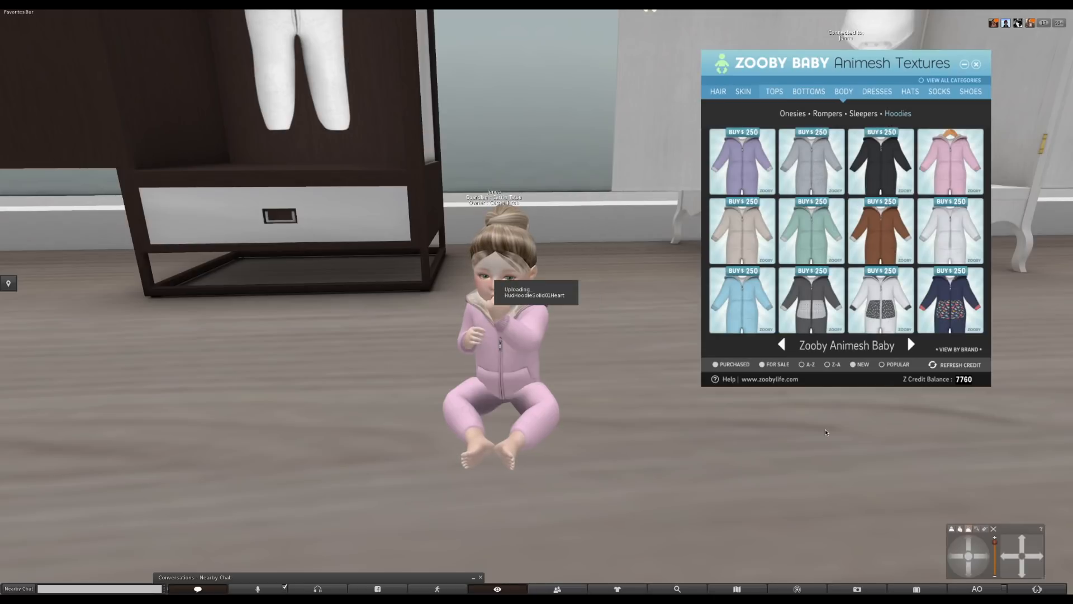
Preview the uploaded HudHoodieSolid01Heart and hoodie_hoodheart textures from the inventory, and close both previews
double_click(839, 423)
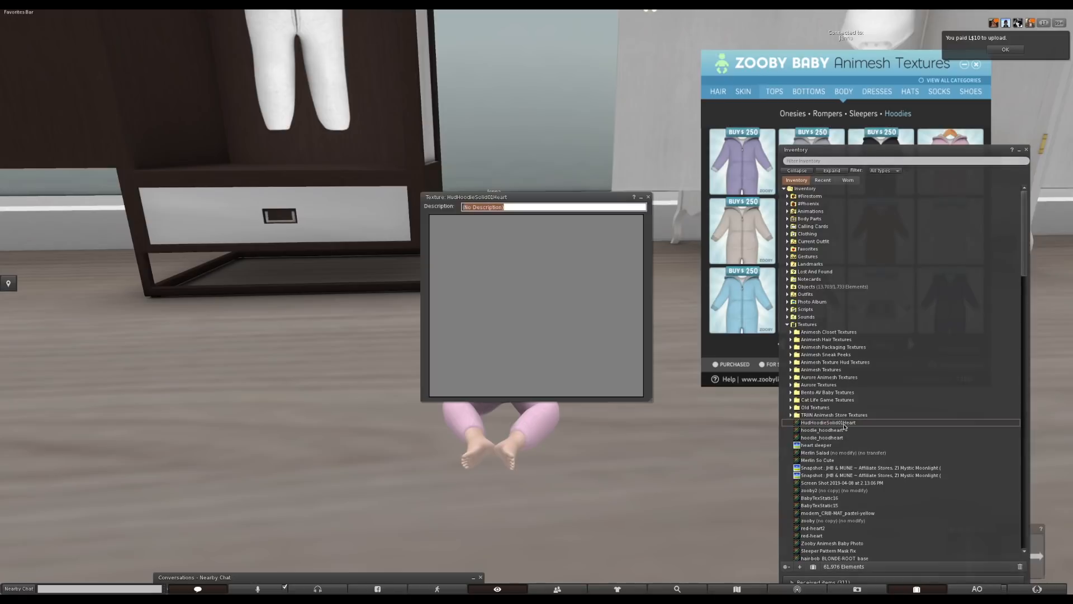
double_click(831, 436)
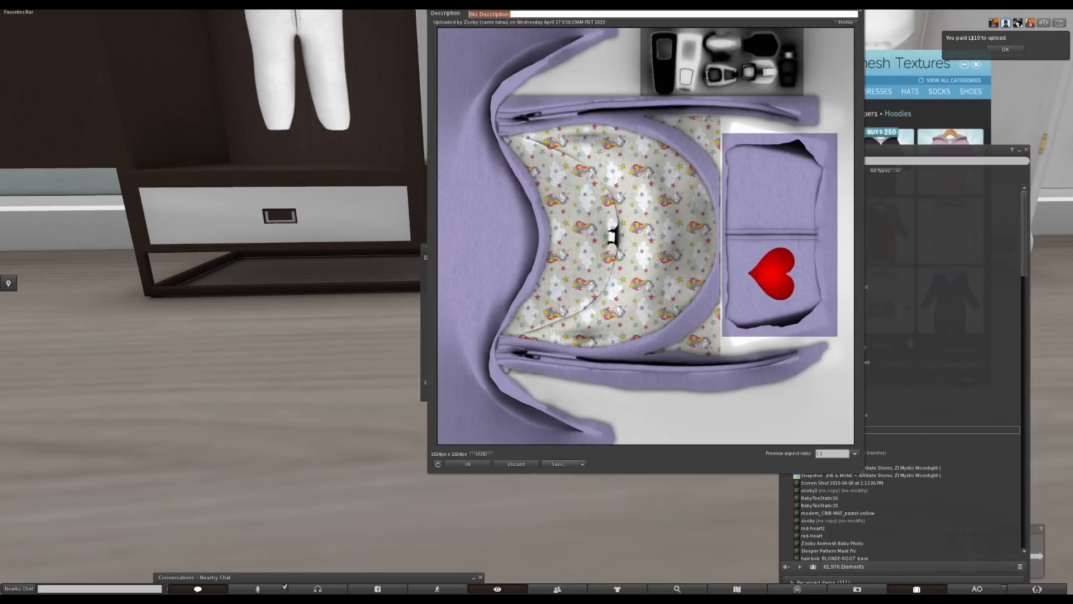
click(860, 4)
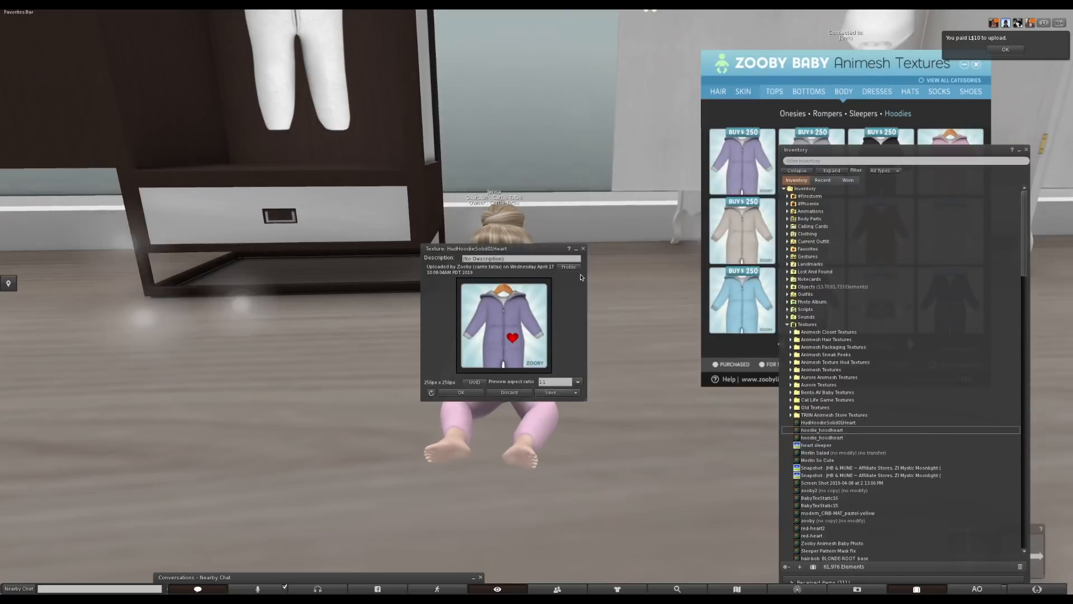
click(583, 248)
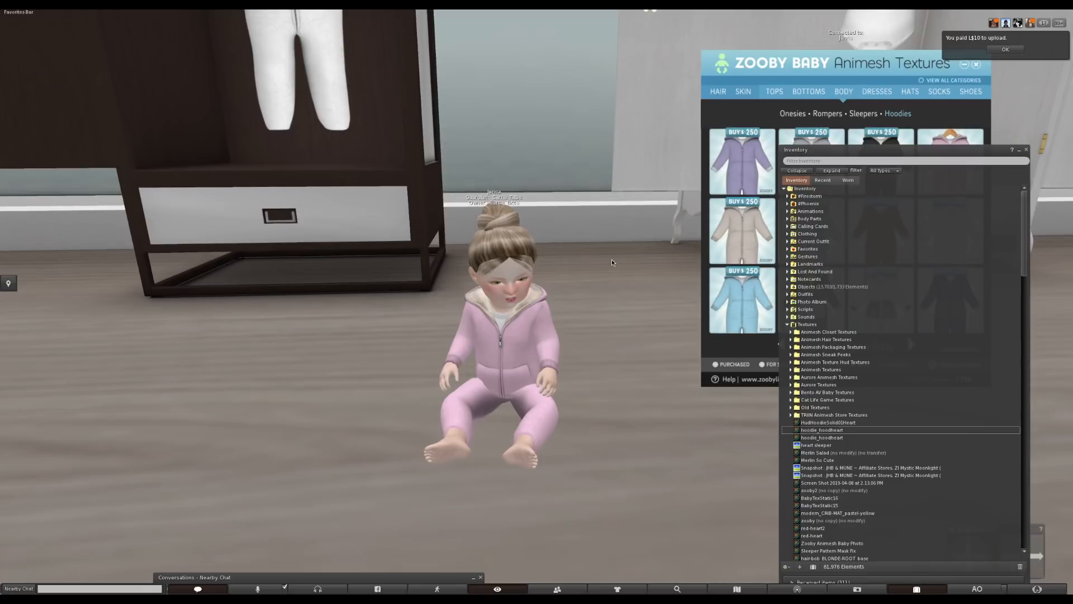
Switch to Safari, log out of the Zooby texture site, and log back in with the saved account name and password
mouse_move(2, 318)
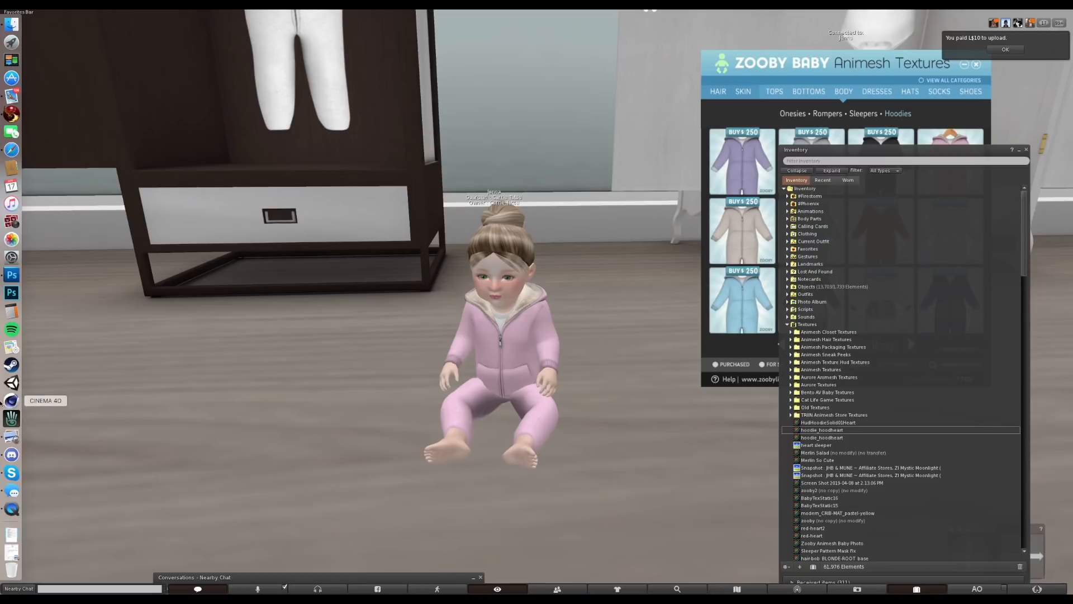
click(11, 151)
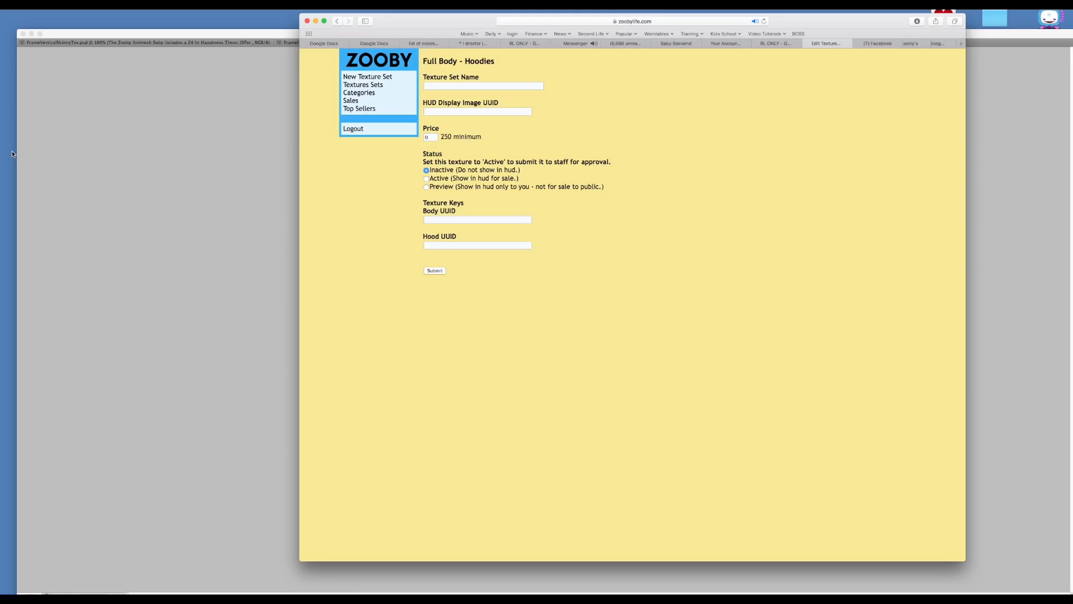
click(353, 130)
click(447, 69)
click(448, 83)
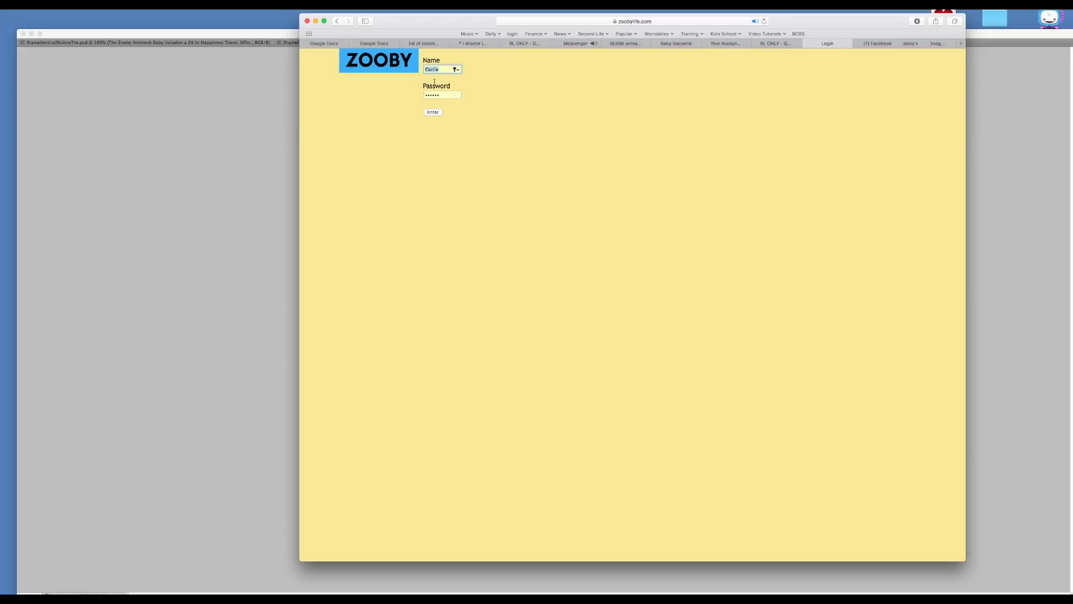
click(438, 112)
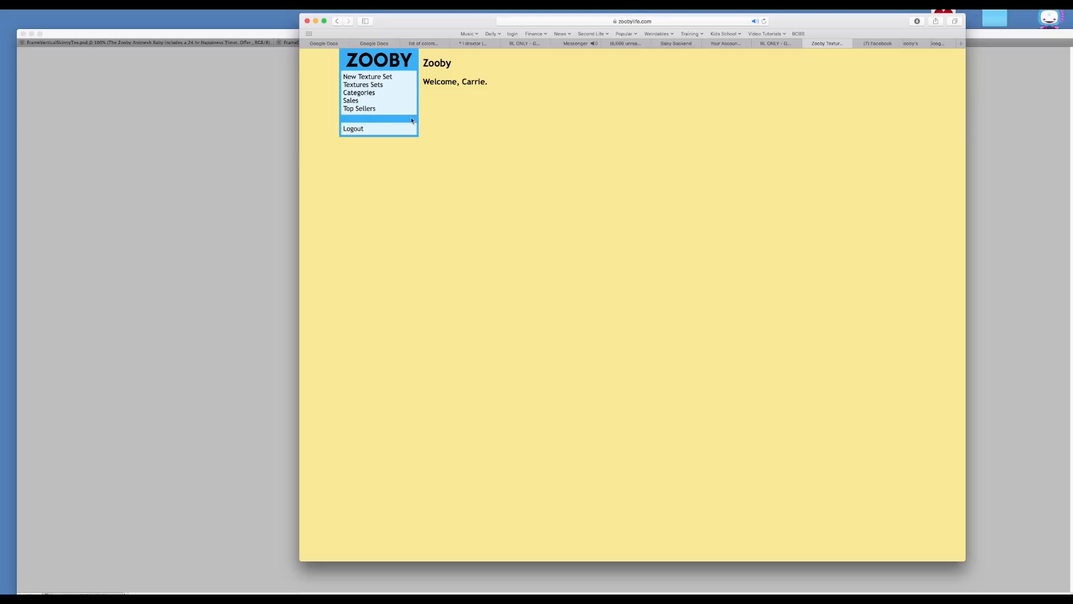
click(387, 79)
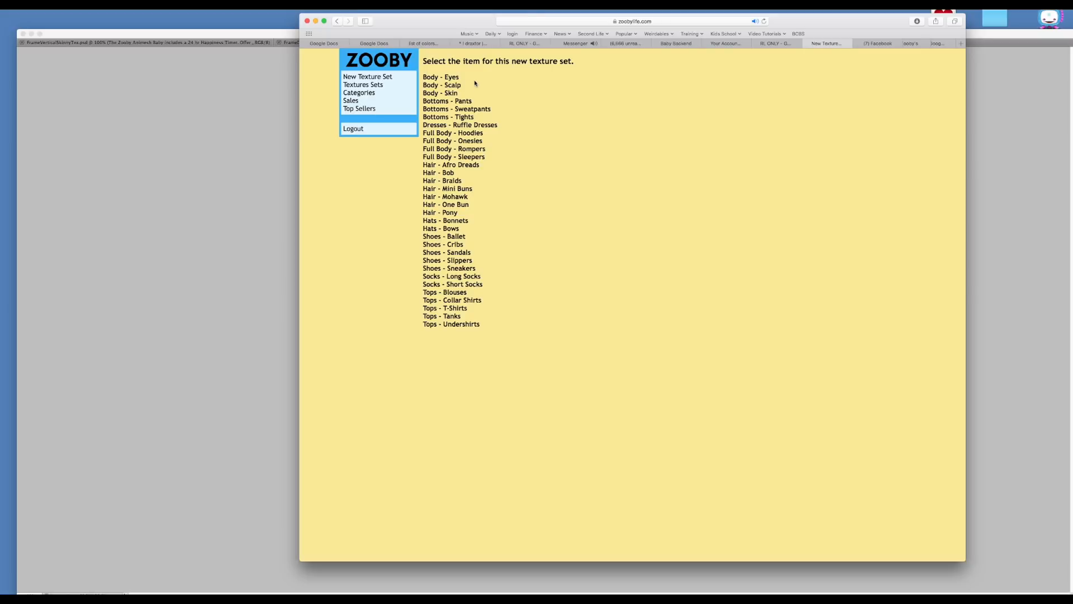
click(440, 134)
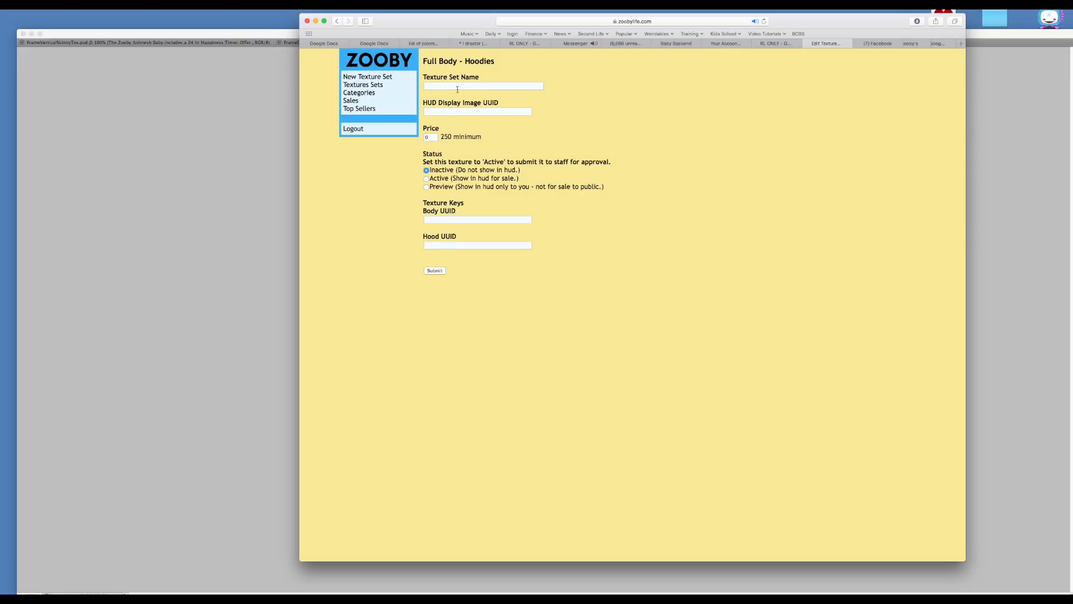
click(456, 87)
text(Zooby Hoody Purple Heart)
click(430, 111)
click(349, 101)
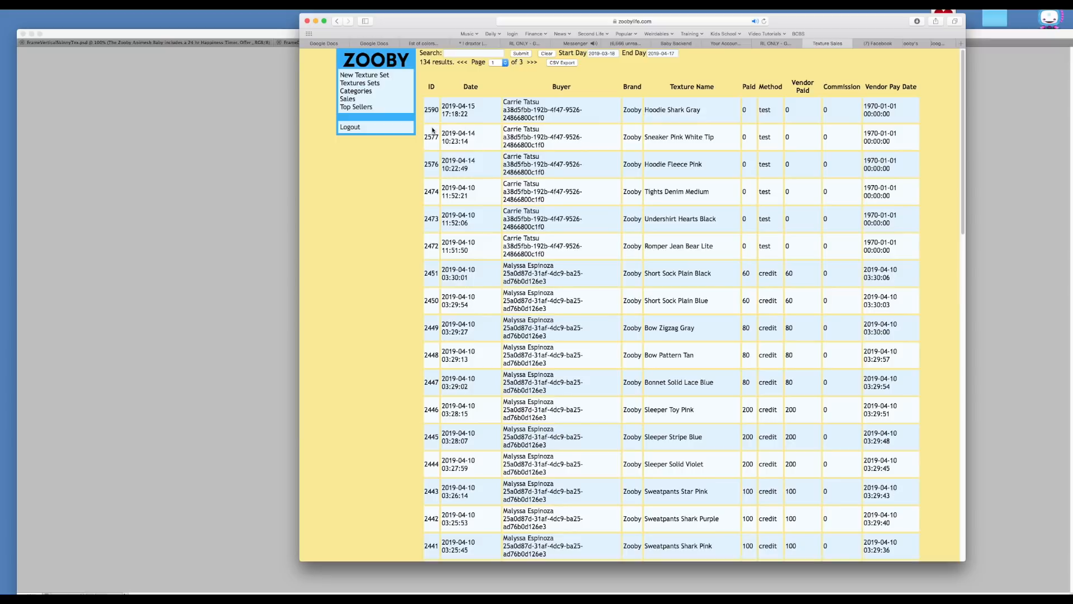
Start a new Full Body - Hoodies texture set and name it "Zooby Hoody Purple Heart"
click(364, 76)
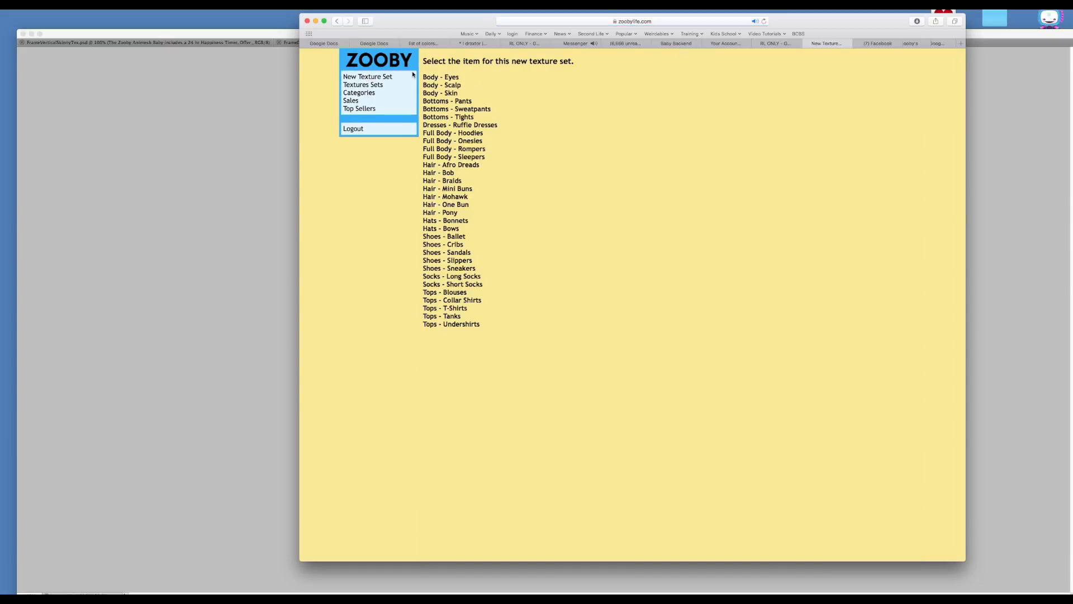
click(470, 133)
click(440, 85)
text(Zooby)
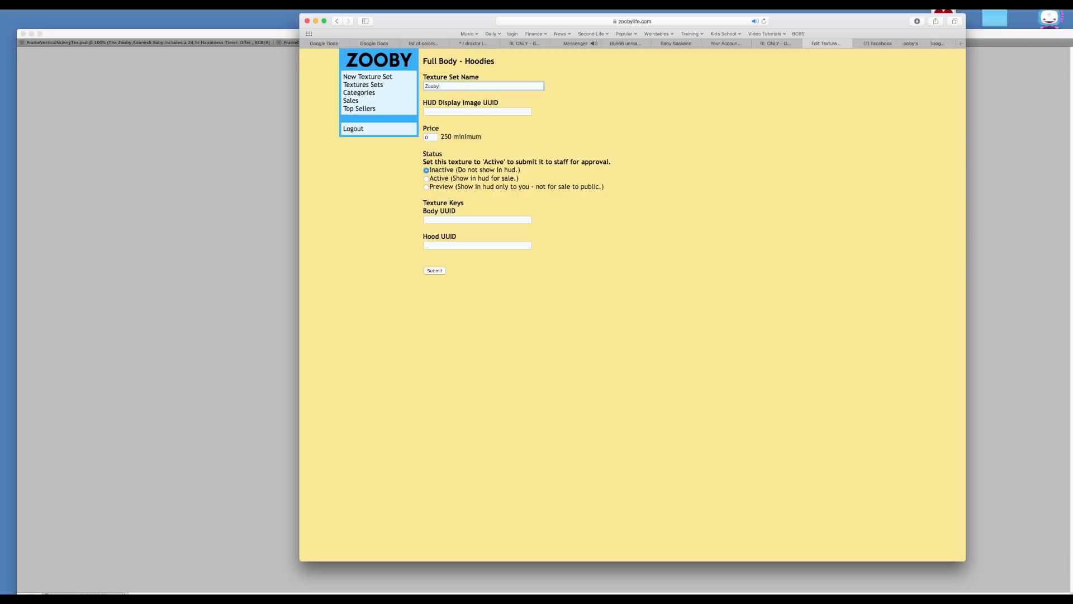
text( Hoody Purple Heart)
Copy the HudHoodieSolid01Heart asset UUID from the Second Life inventory and paste it as the HUD Display Image UUID in Safari
click(435, 112)
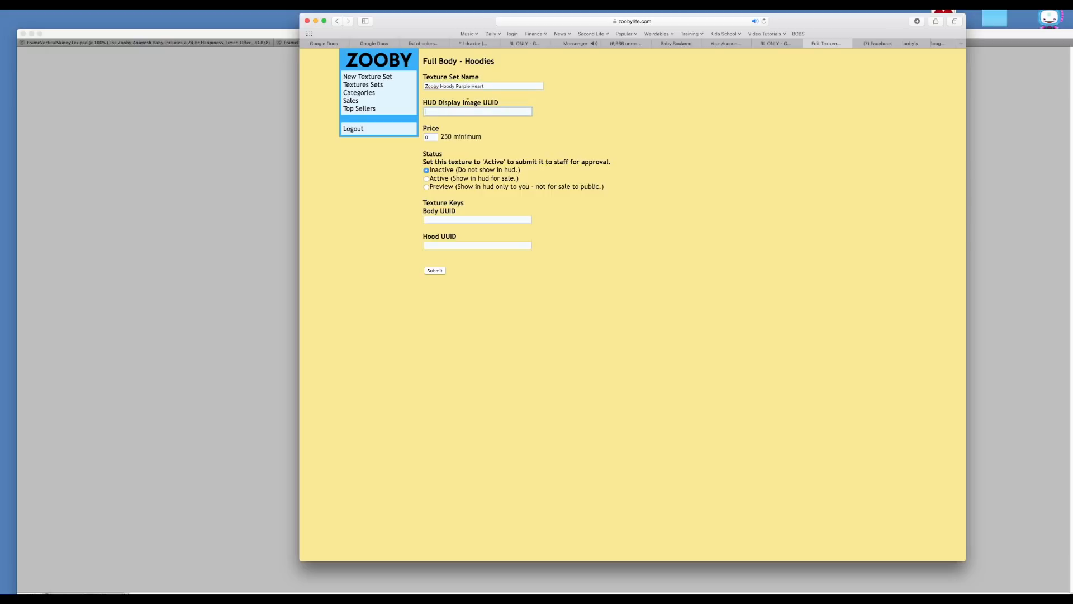
mouse_move(1, 230)
click(12, 115)
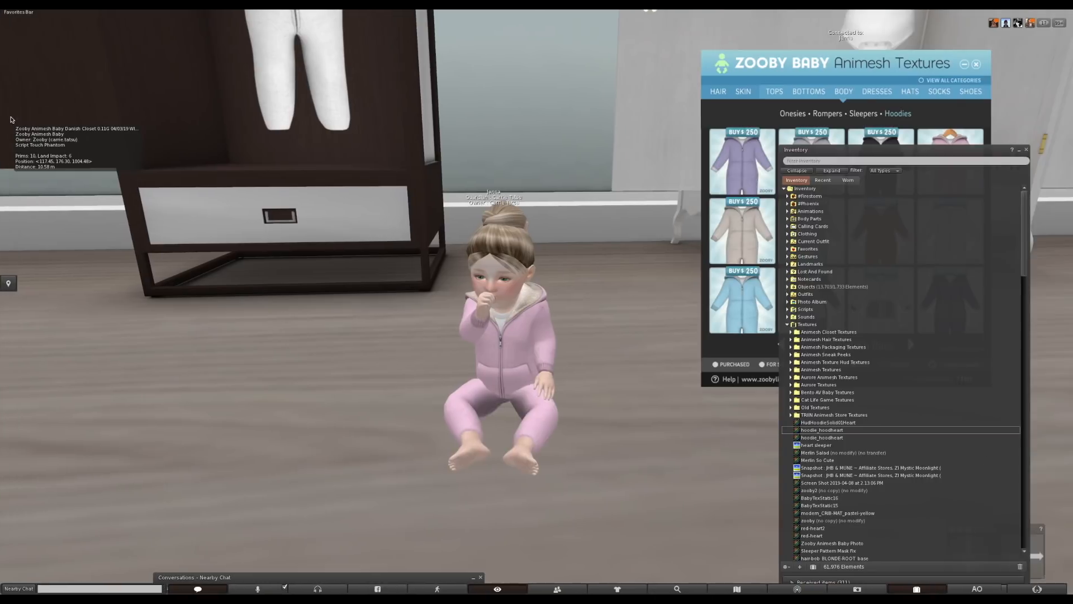
double_click(820, 423)
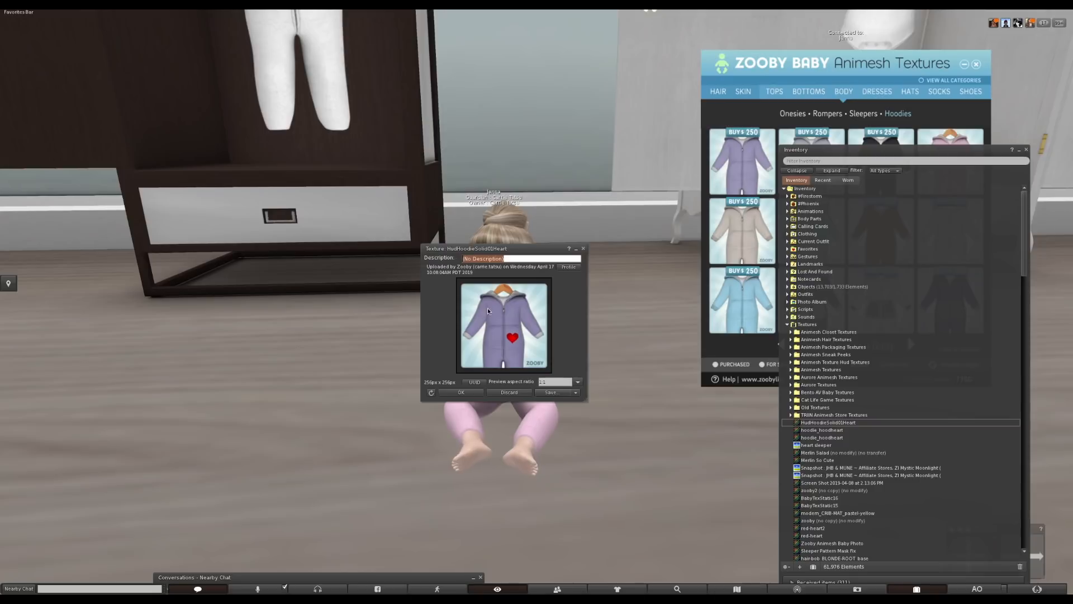
right_click(855, 422)
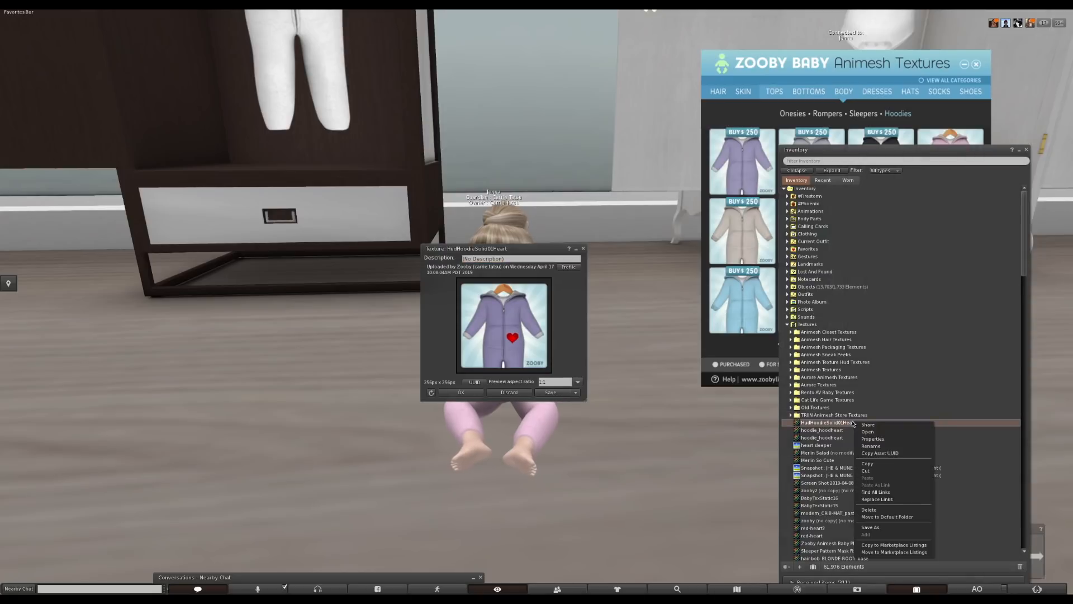
click(872, 453)
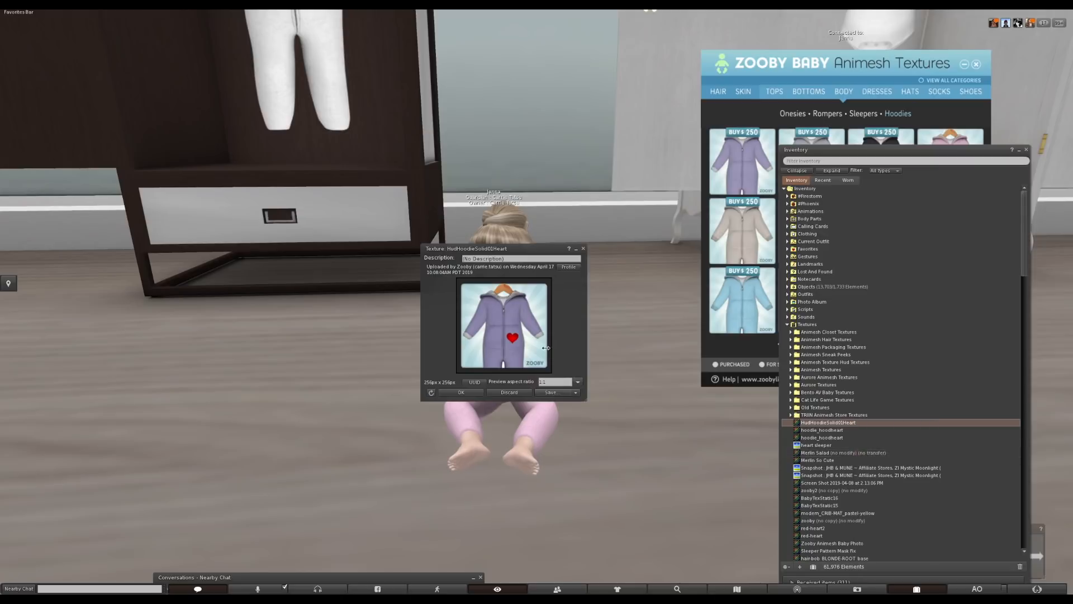
click(10, 154)
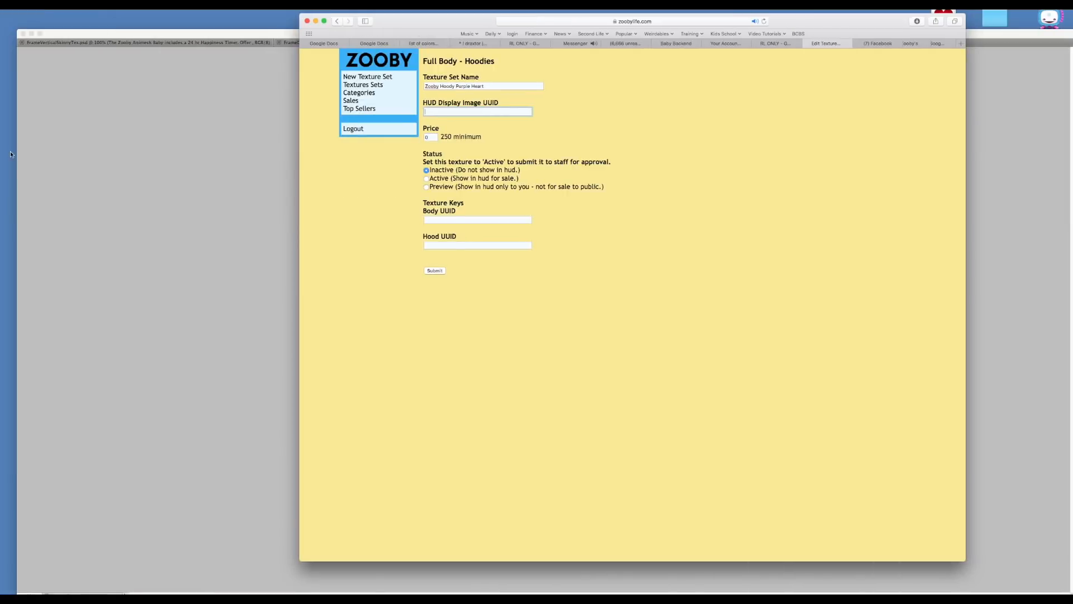
right_click(432, 114)
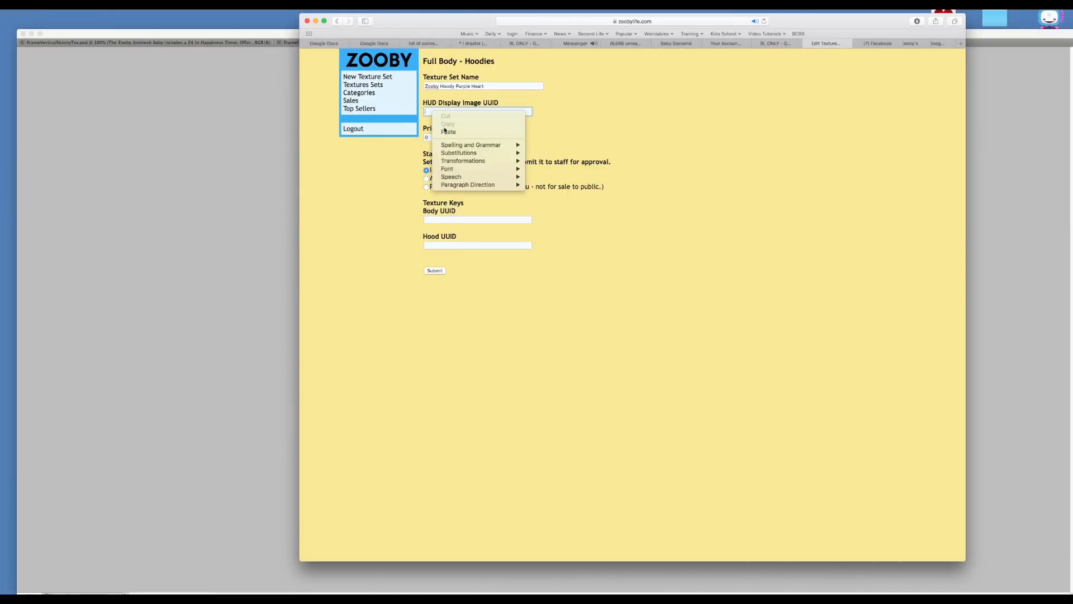
click(447, 132)
Set the texture set's price to 250 and its status to Preview
click(426, 137)
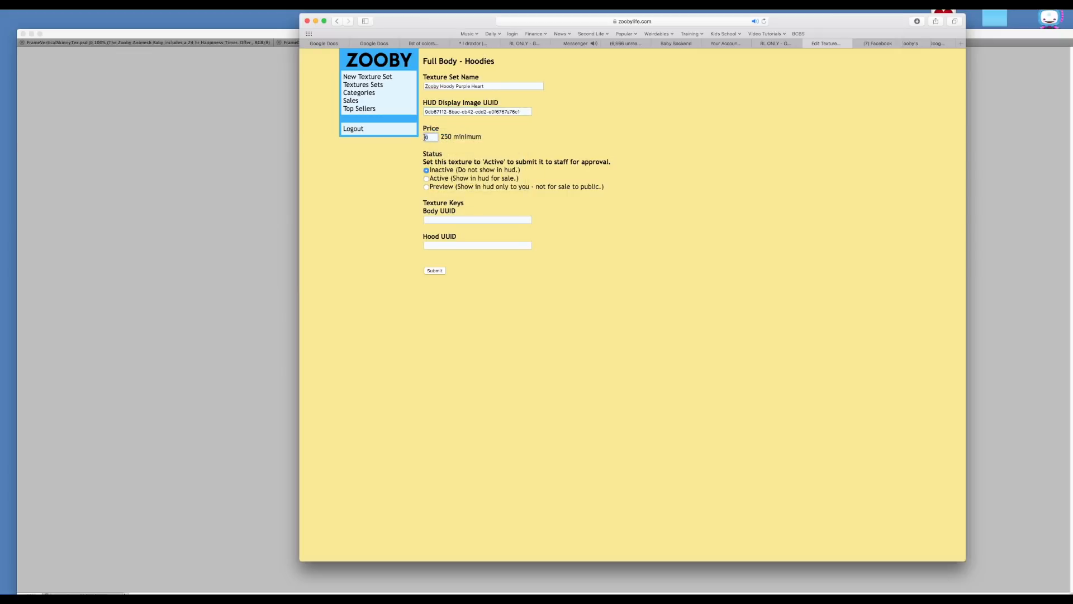
text(250)
click(395, 186)
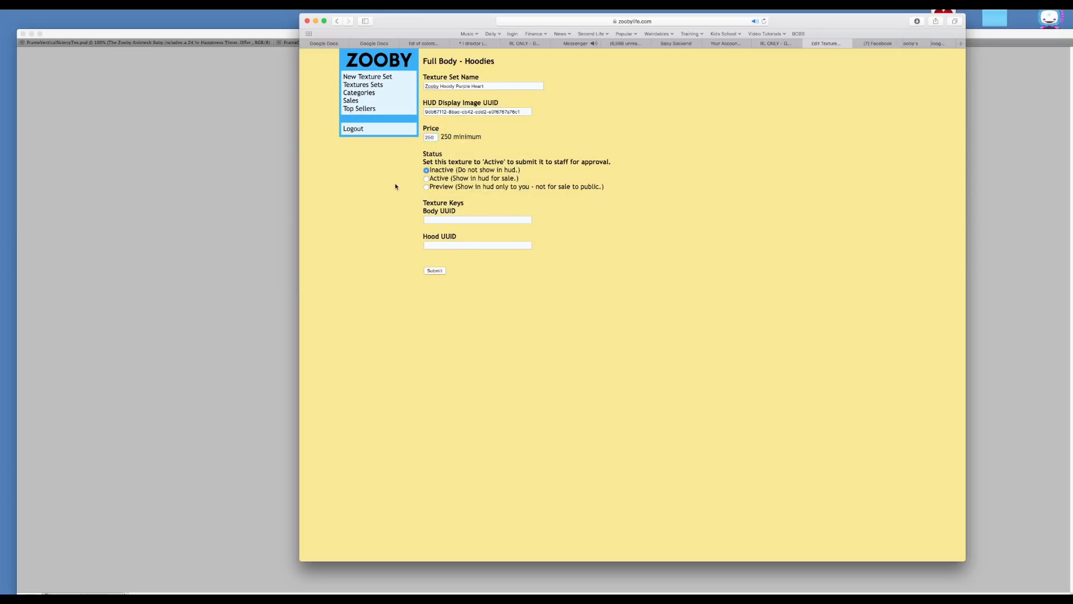
click(427, 188)
Copy the hoodie_hoodheart asset UUID from the Second Life inventory and paste it as the Hood UUID in the Safari form
mouse_move(1, 167)
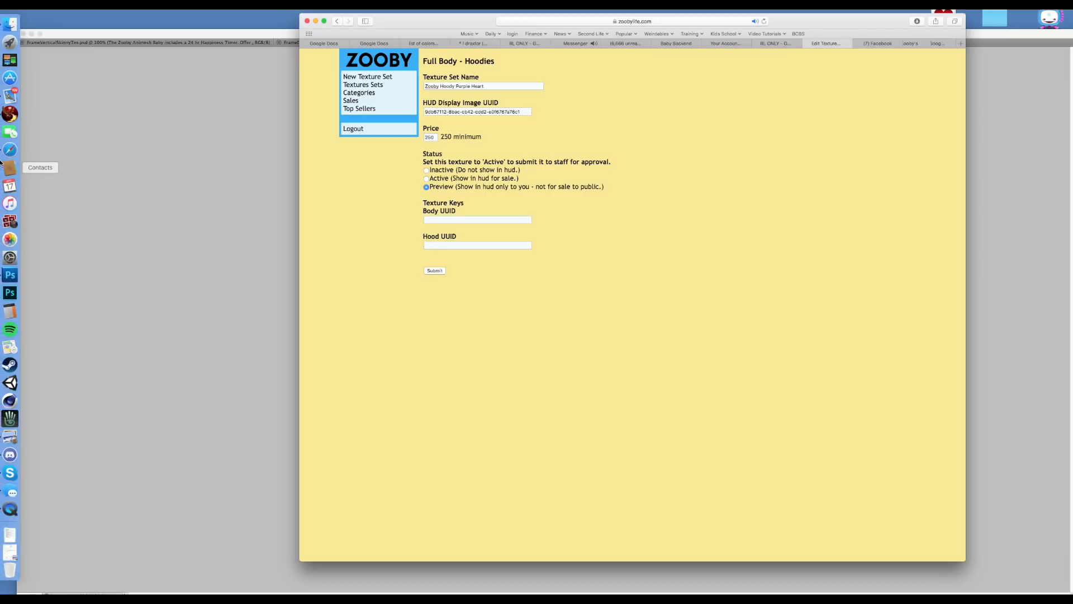
click(11, 116)
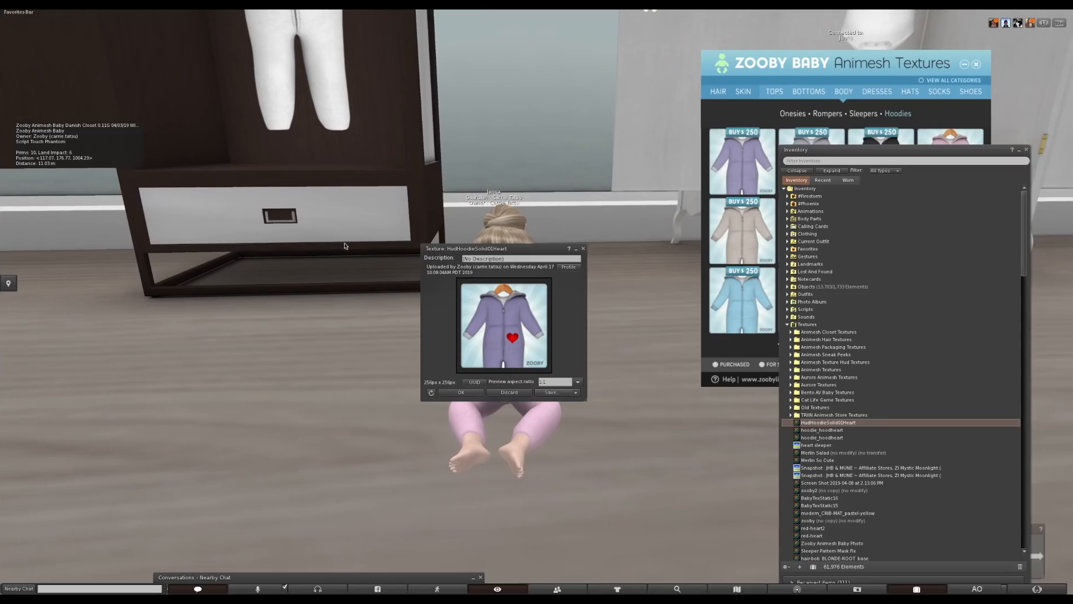
double_click(825, 432)
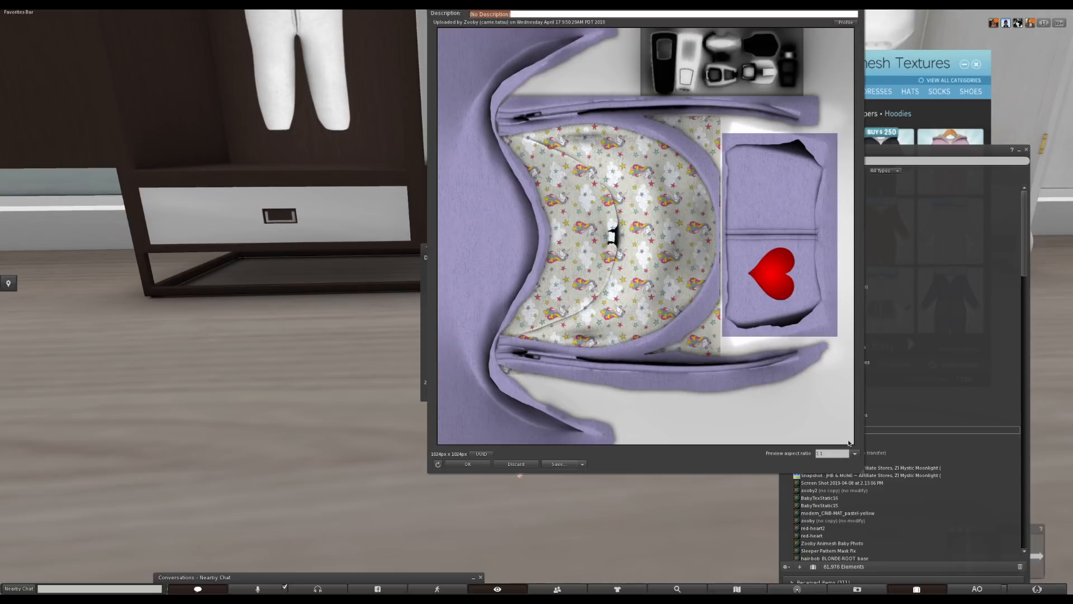
drag(790, 16, 685, 54)
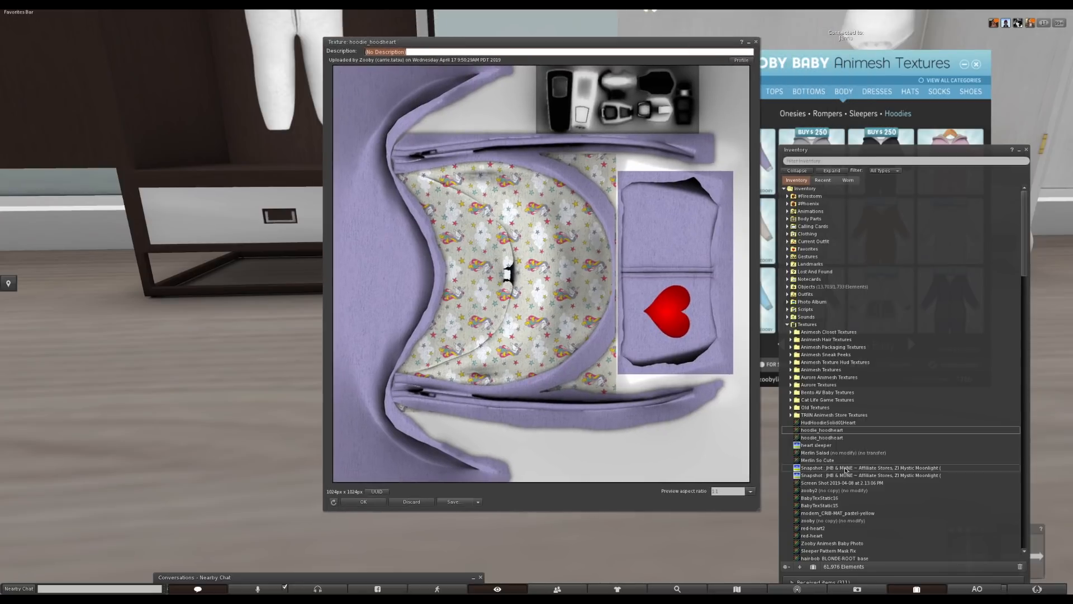
right_click(841, 432)
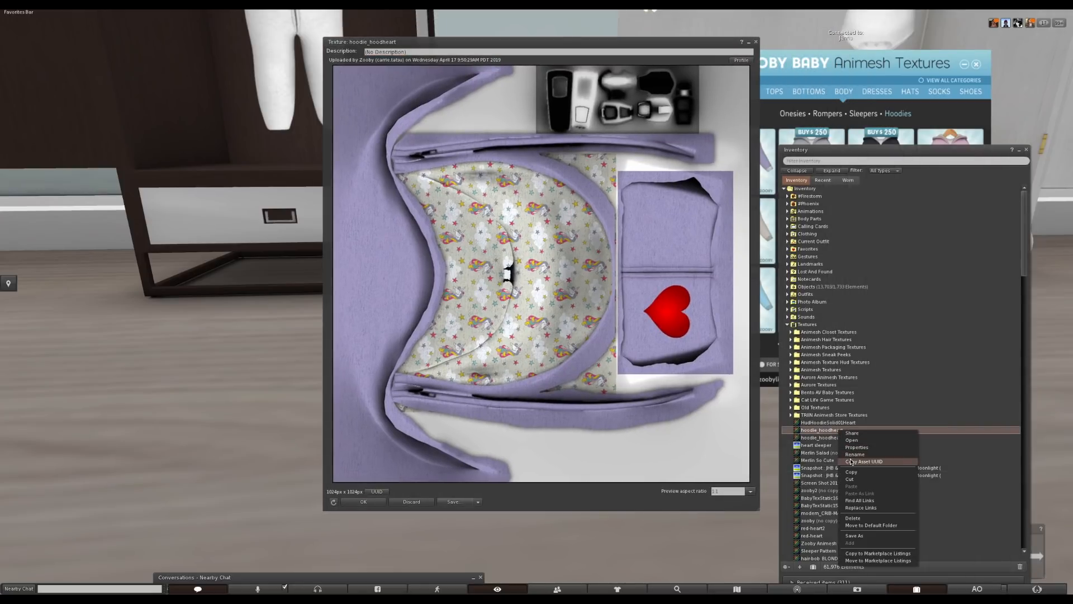
click(852, 462)
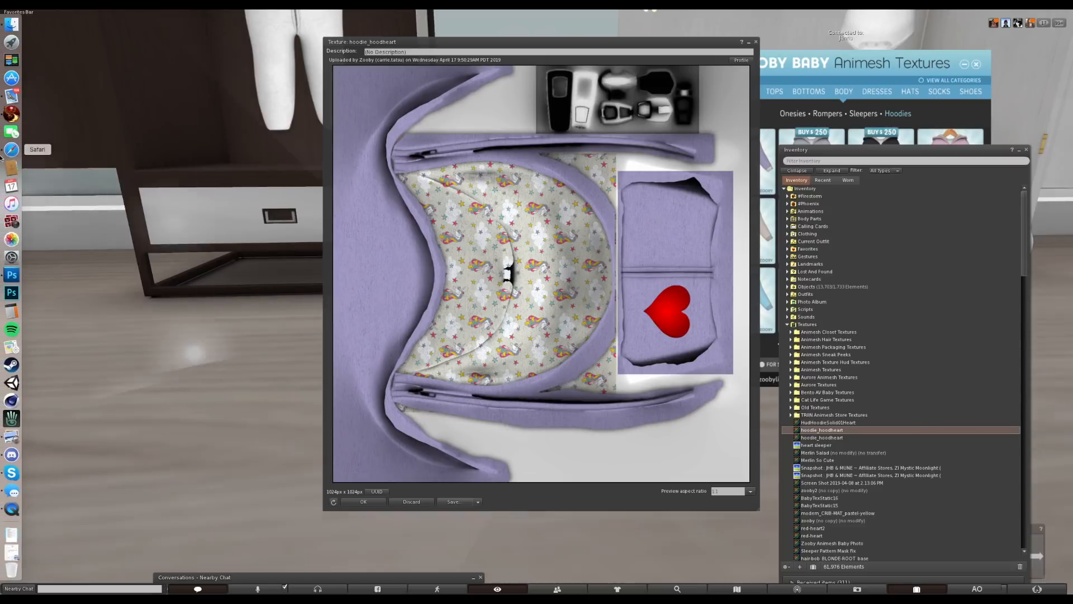
click(11, 150)
click(431, 245)
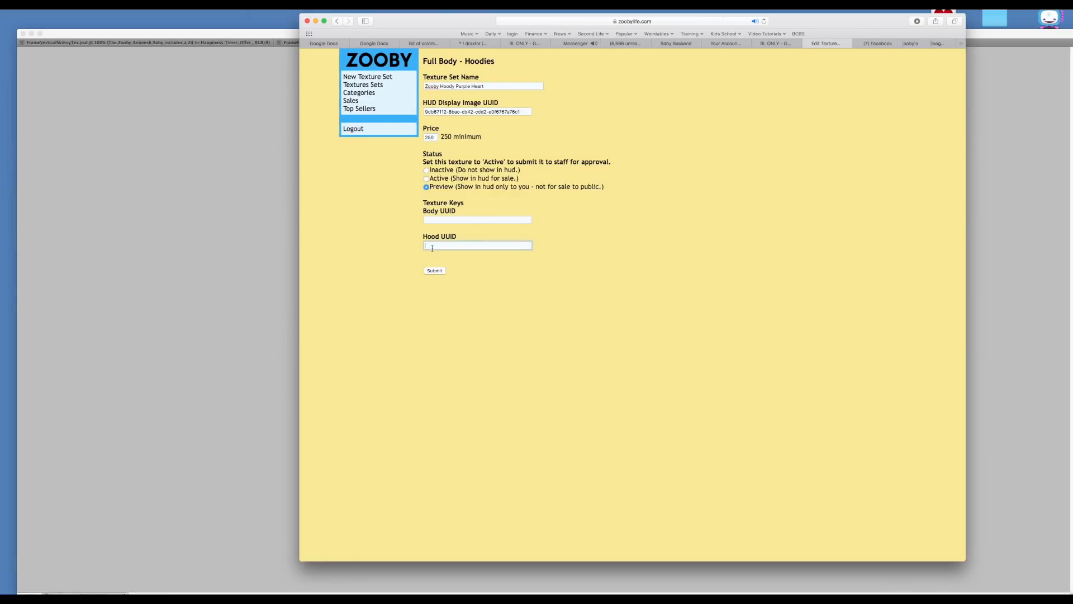
right_click(433, 246)
click(441, 266)
Switch to Second Life and close the hoodie_hoodheart and HudHoodieSolid01Heart texture previews
mouse_move(2, 136)
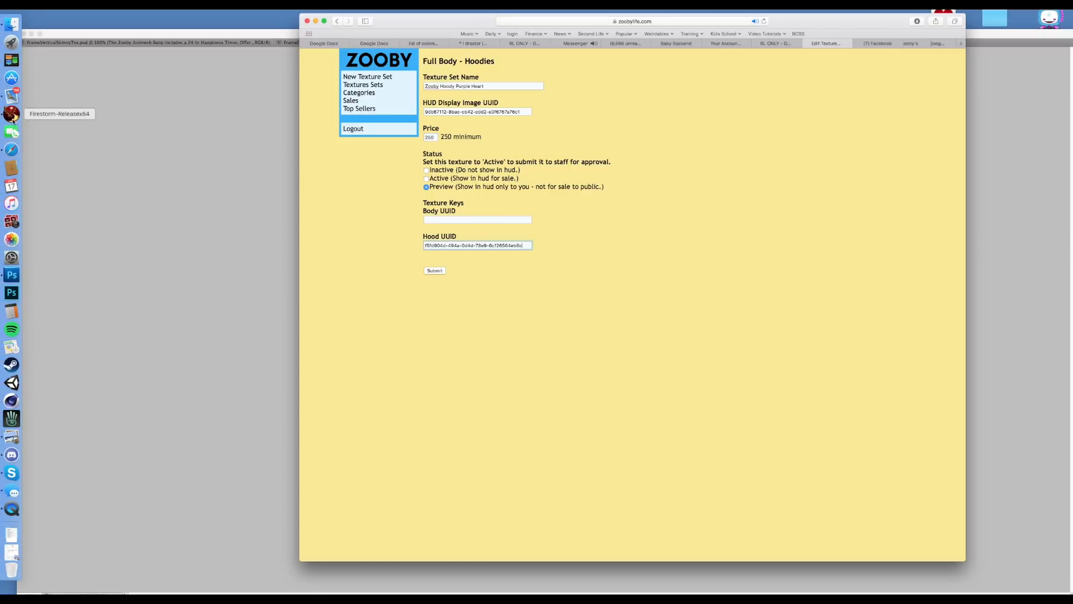
click(11, 115)
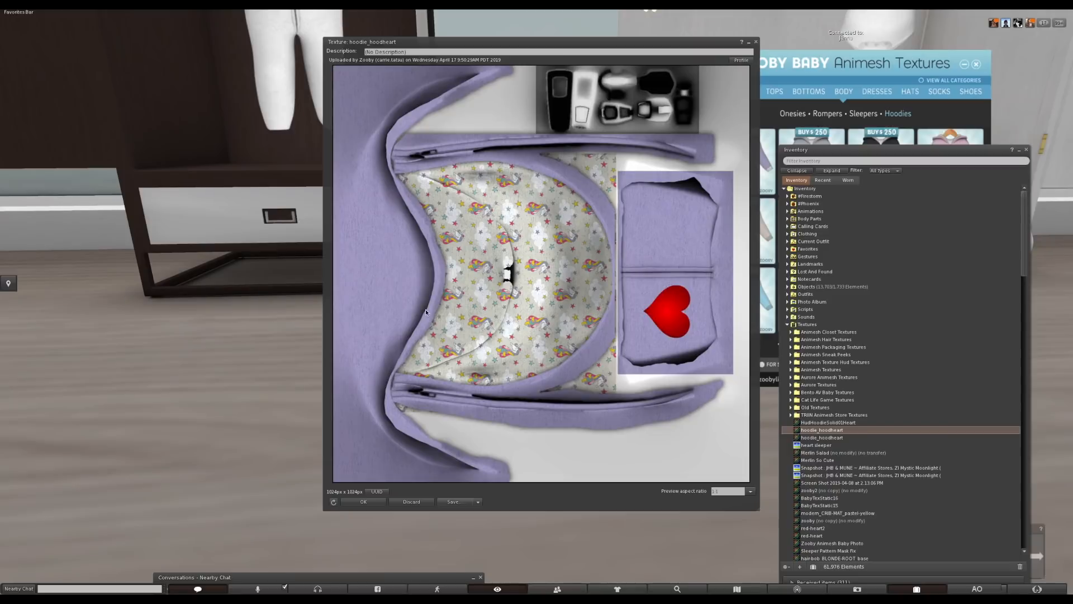
click(757, 42)
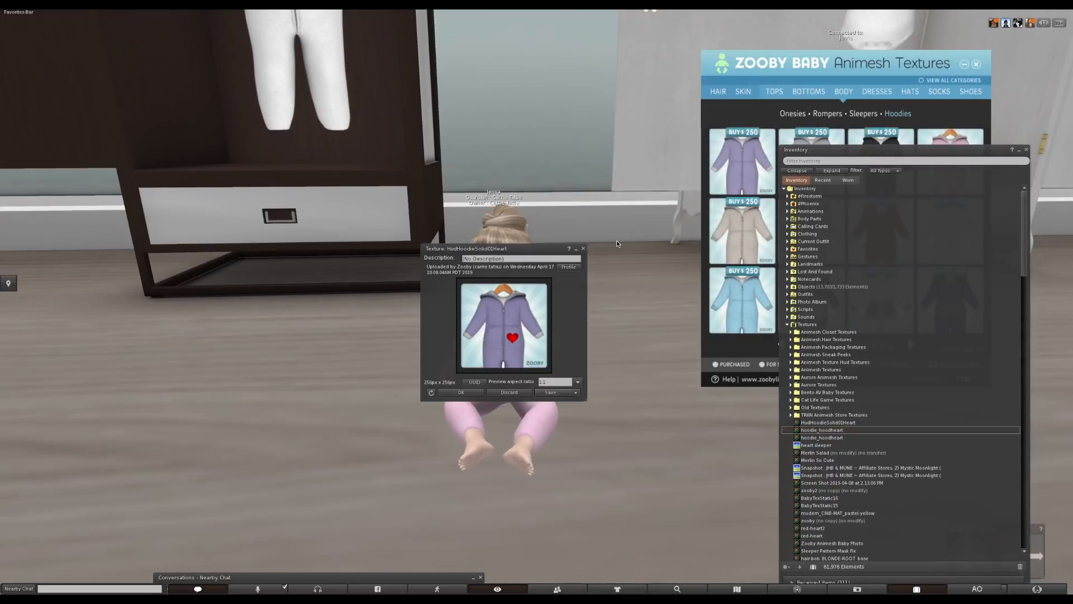
scroll(617, 241, down, 6)
scroll(618, 241, down, 5)
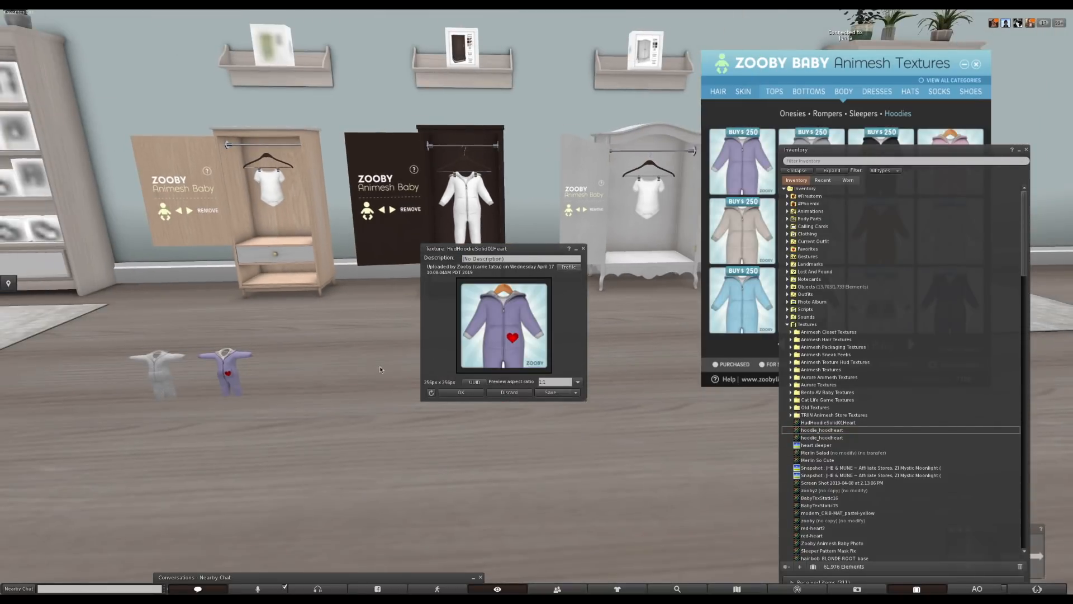
click(583, 248)
Edit the heart hoodie on the floor, open its body texture, and copy the asset UUID of hoodie_BOHO-PATTERN_unicorns_body
right_click(228, 364)
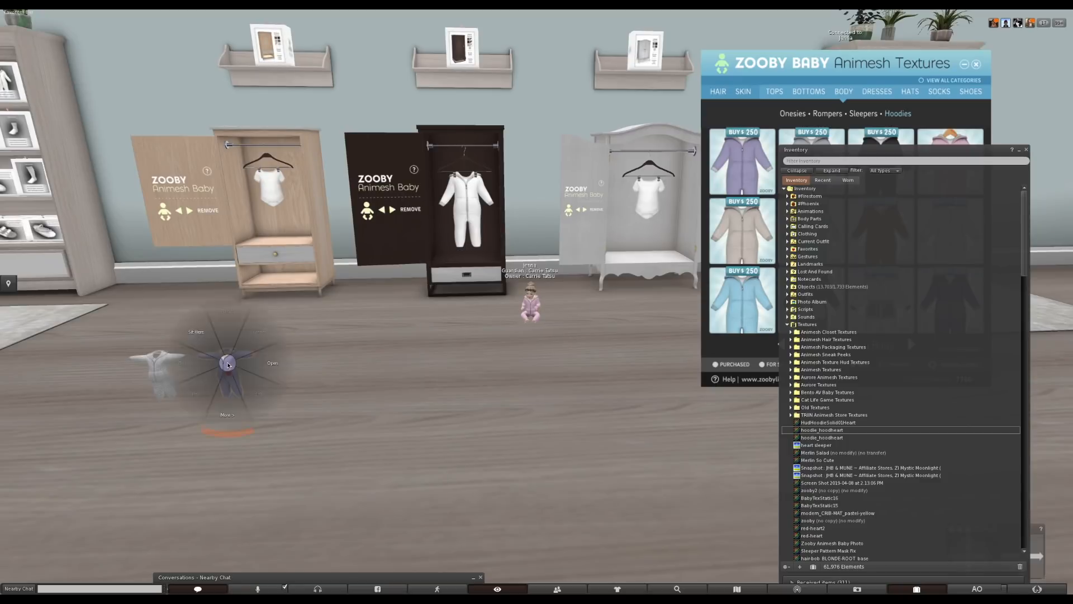
click(245, 374)
click(59, 99)
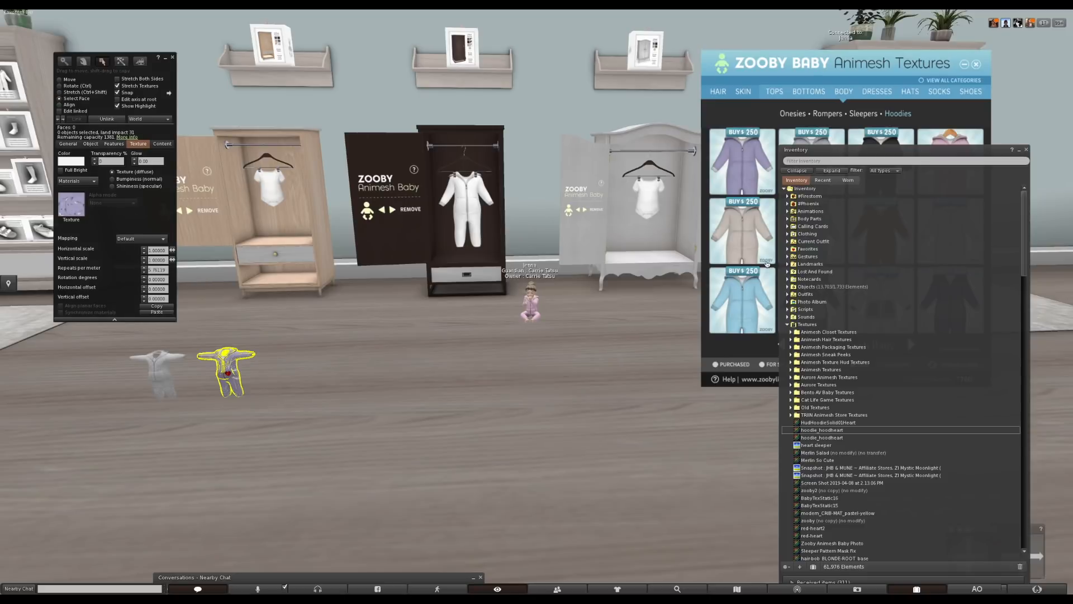
click(71, 205)
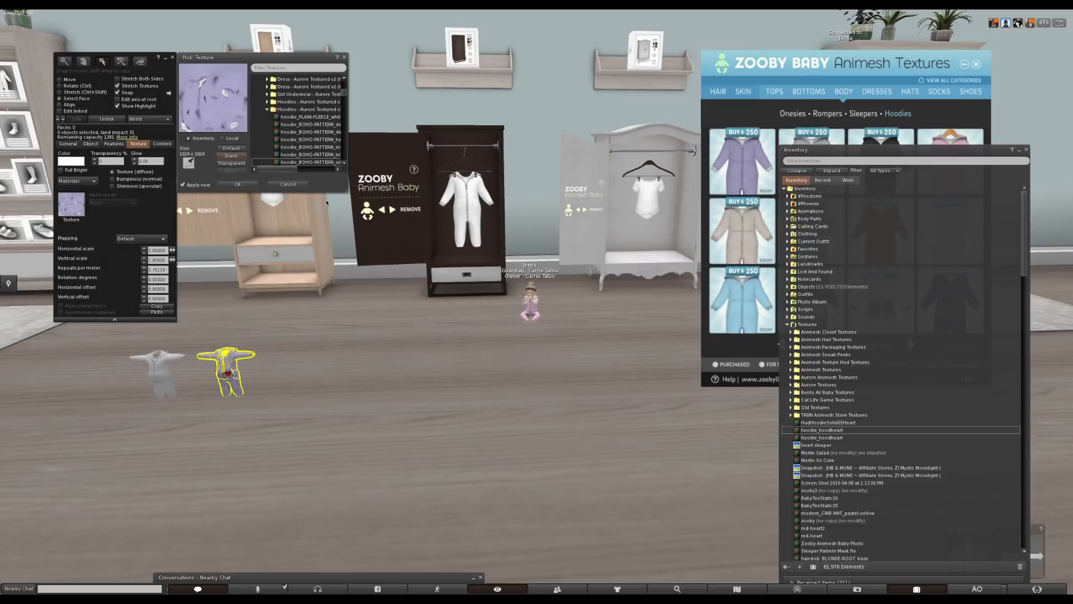
drag(348, 194, 393, 256)
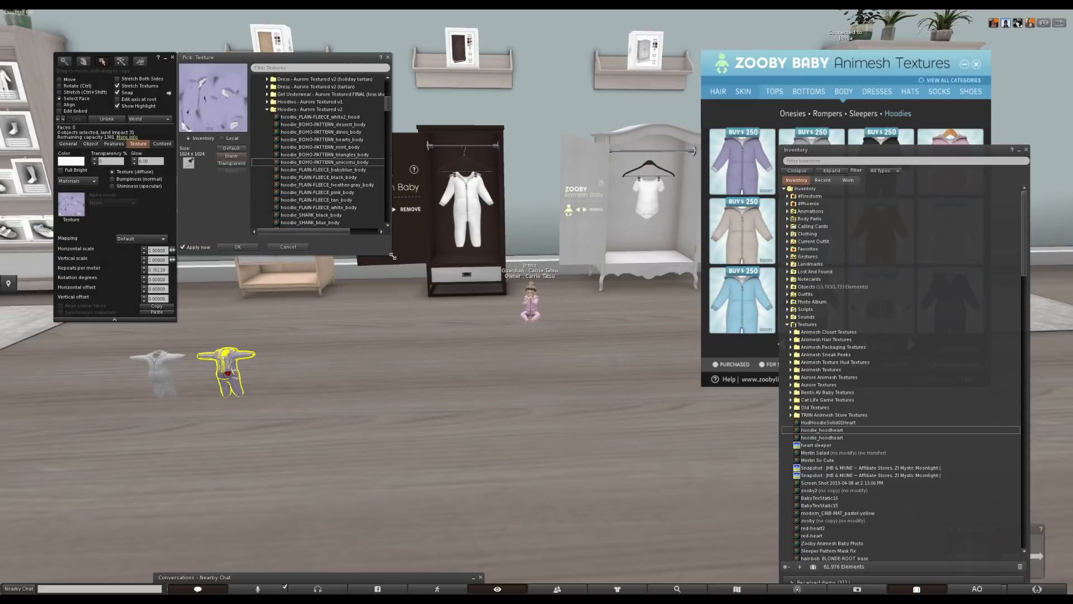
right_click(363, 164)
click(383, 194)
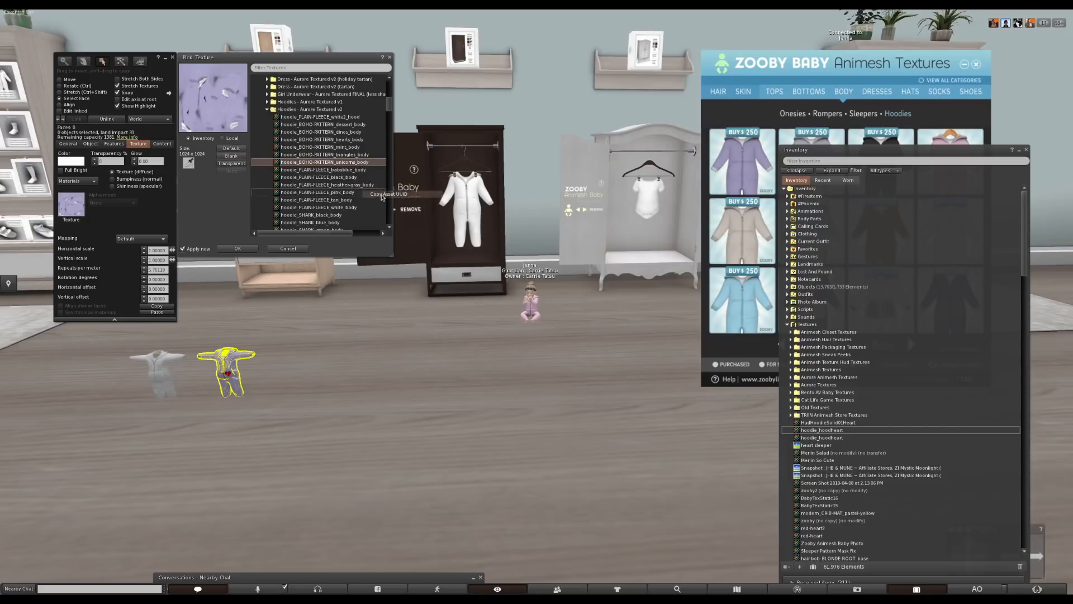
Switch to Safari, paste the copied asset UUID as the Body UUID, and submit the texture set
mouse_move(9, 152)
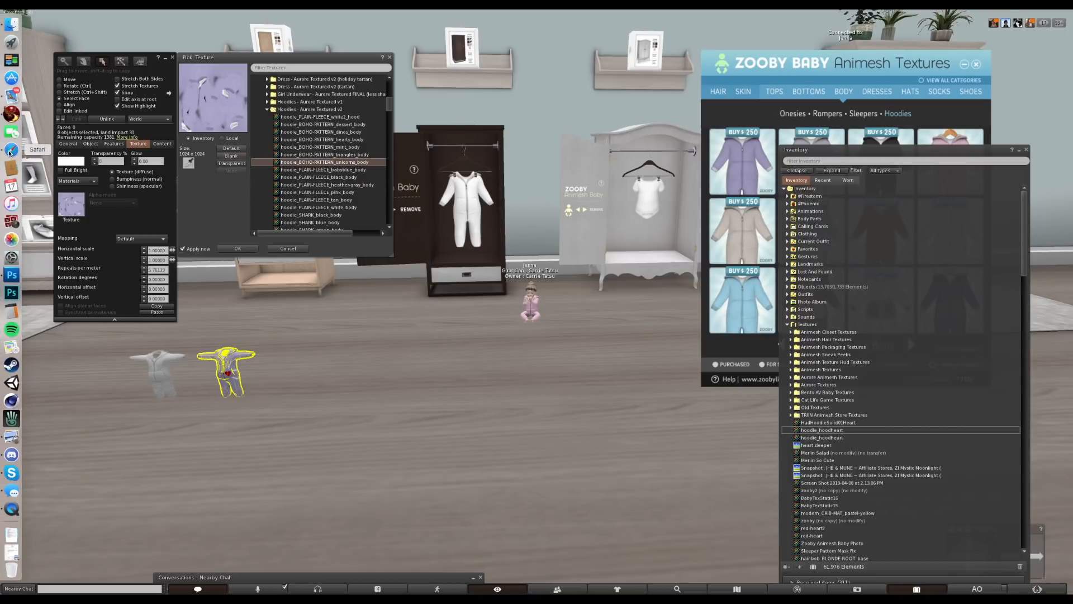
click(10, 151)
click(439, 219)
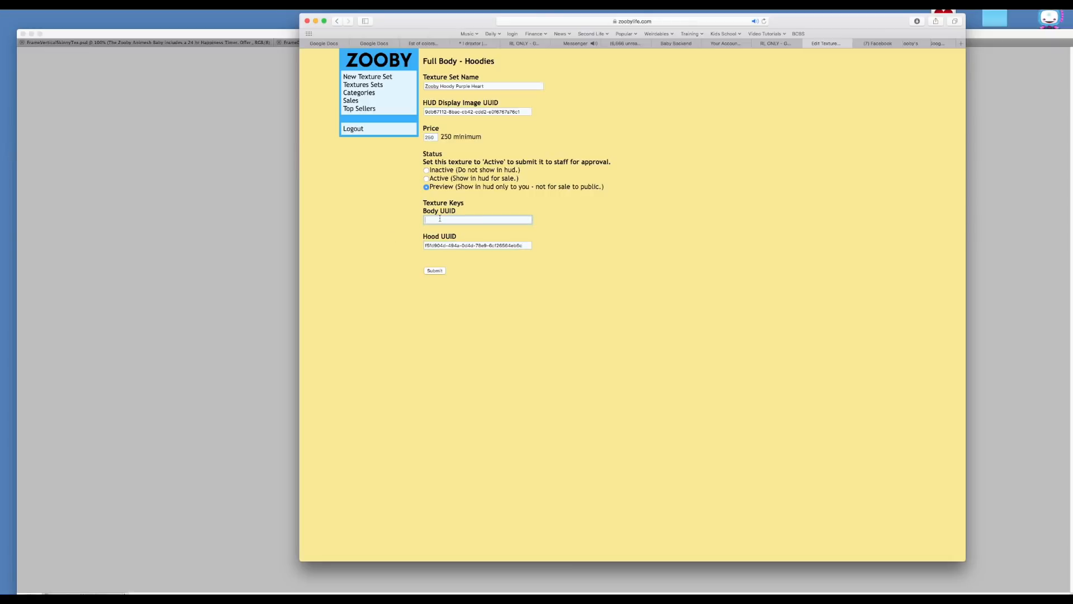
right_click(440, 220)
click(459, 238)
click(434, 271)
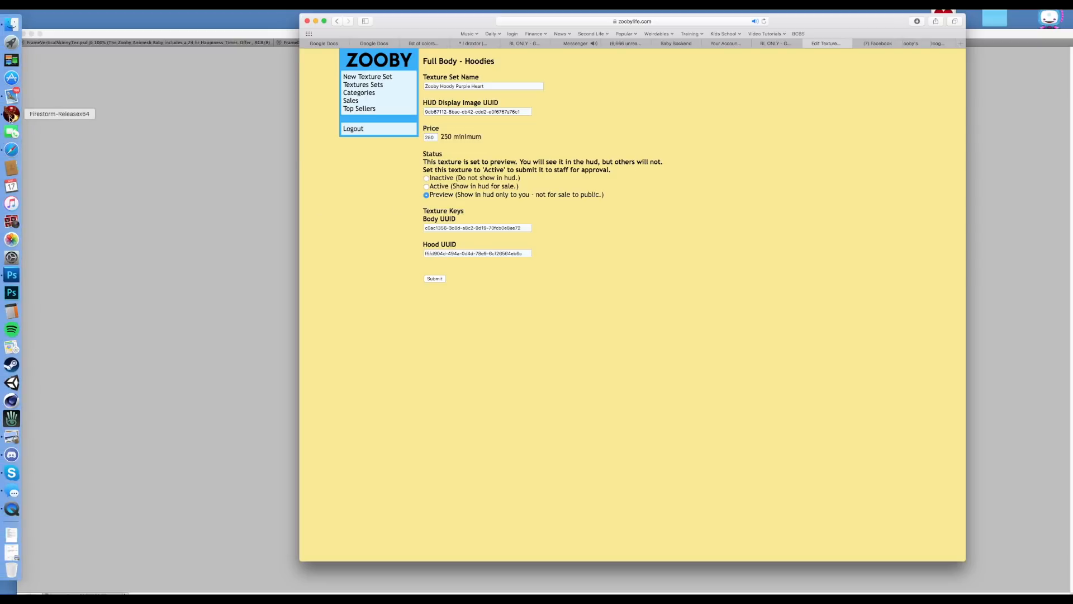
Switch to Second Life, close the texture picker, inventory and build windows, and reload the Hoodies category in the Zooby Baby HUD
click(10, 119)
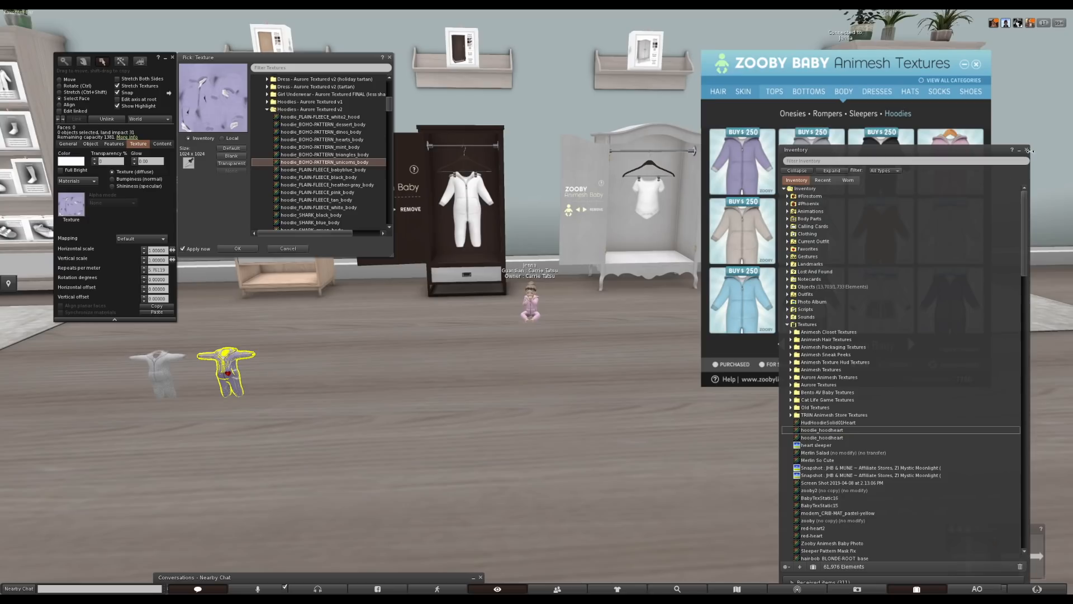
click(390, 57)
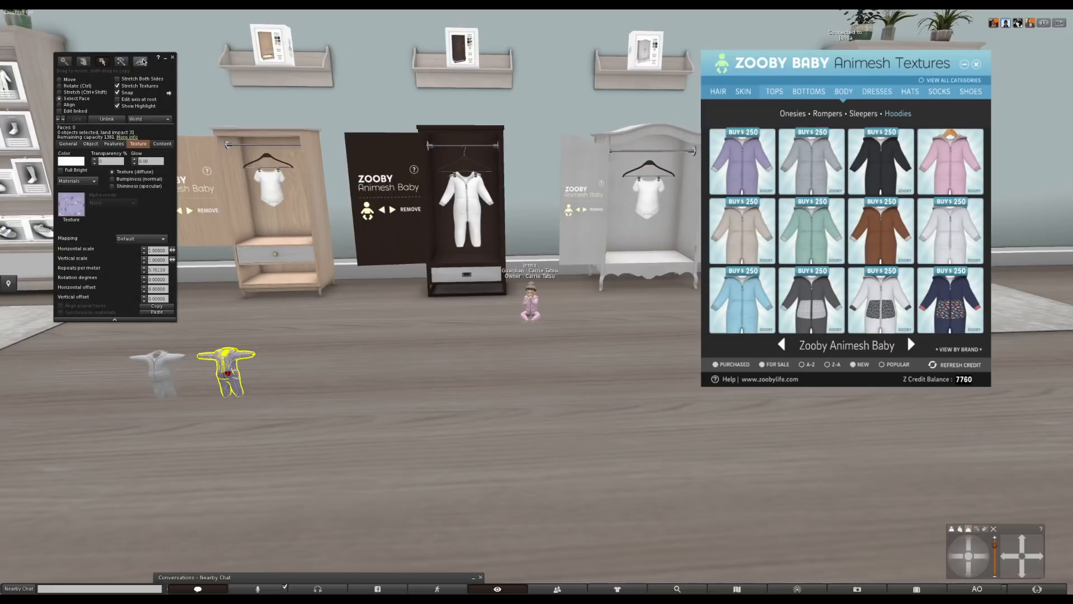
click(172, 57)
click(862, 115)
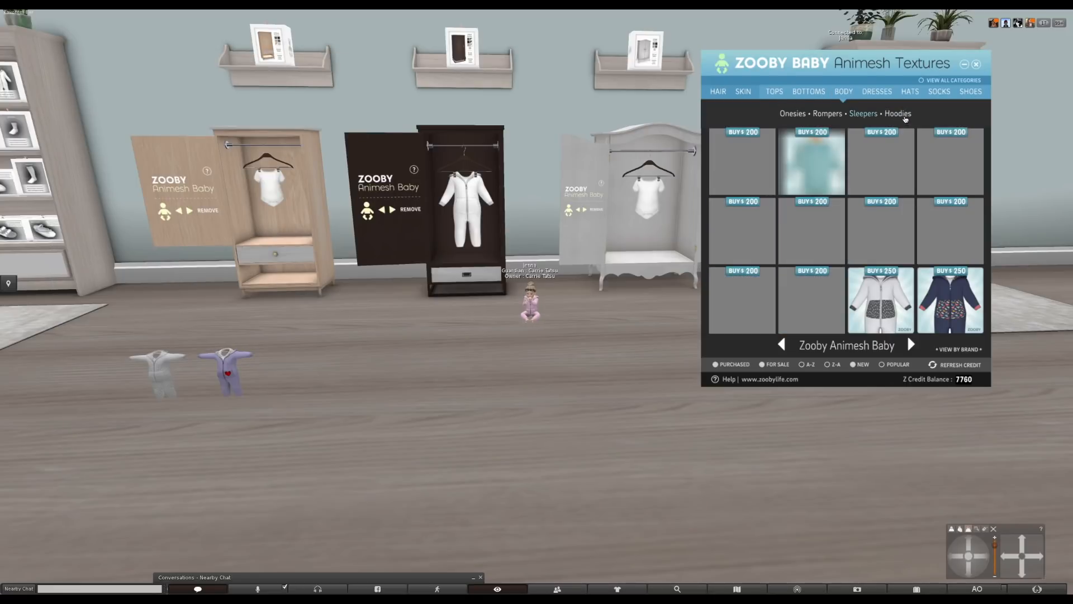
click(900, 115)
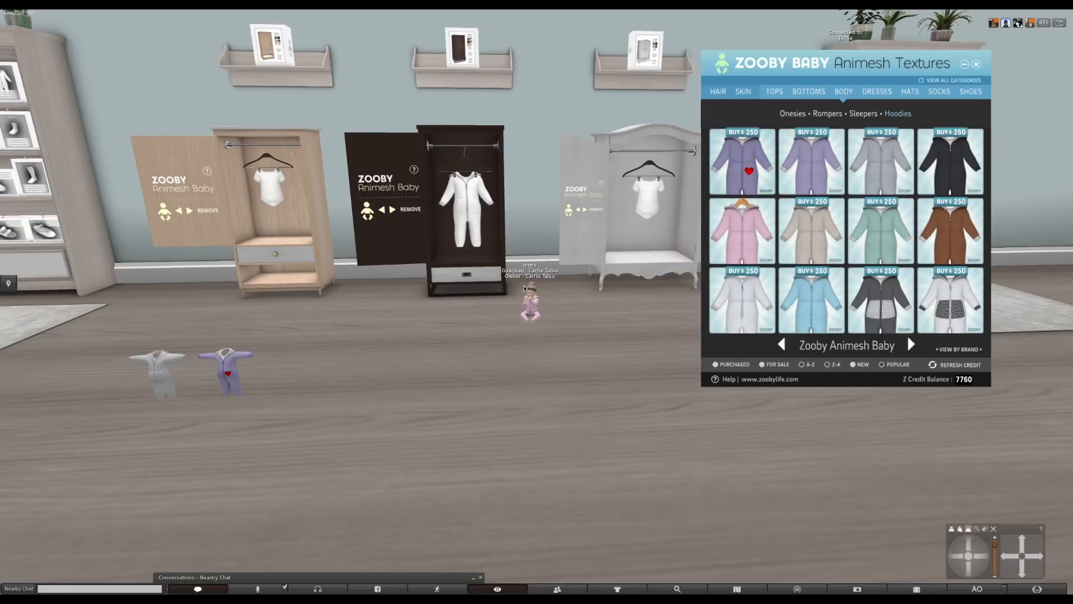
Apply the purple heart hoodie from the Zooby Baby HUD to the baby and inspect it up close
scroll(523, 305, up, 9)
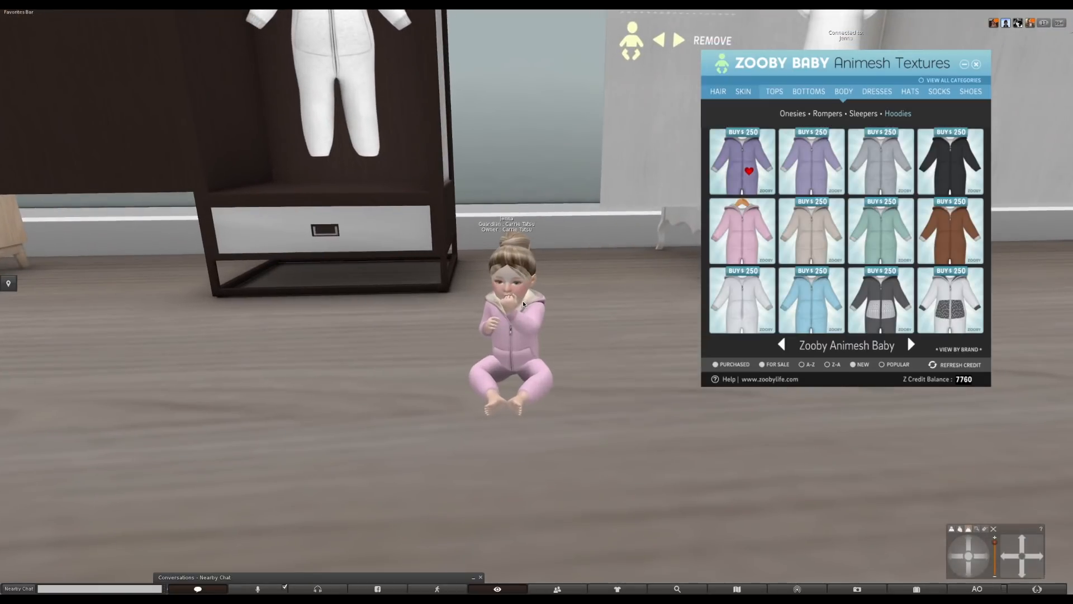
click(746, 159)
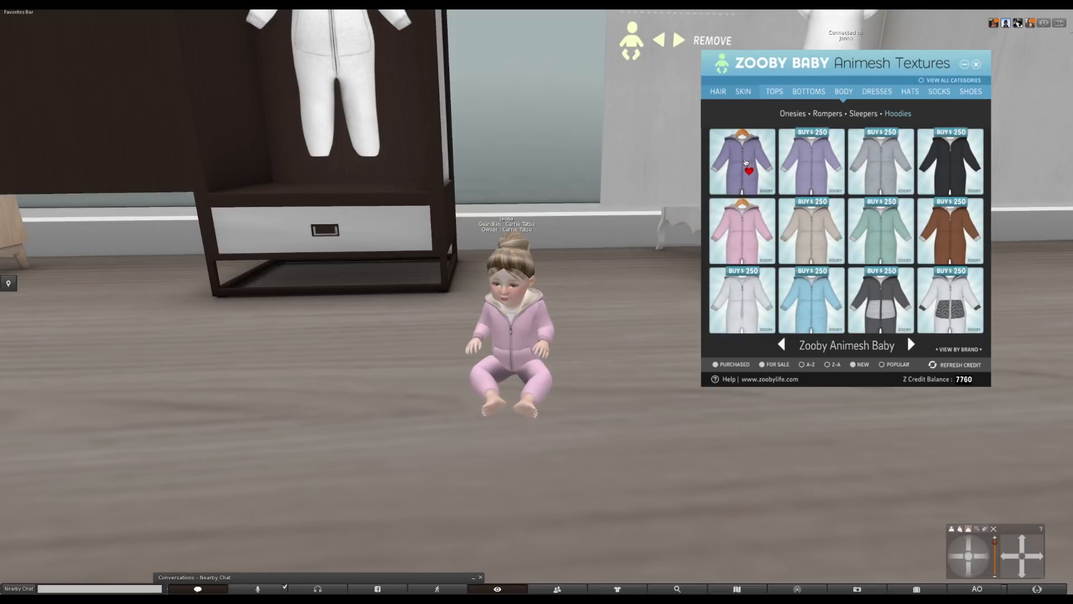
click(750, 179)
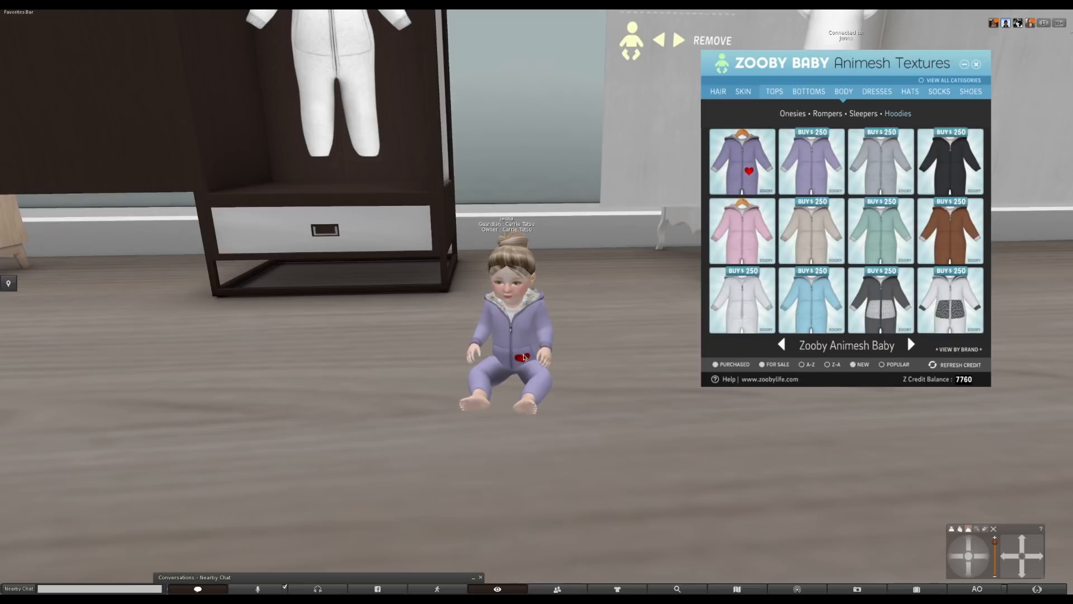
scroll(524, 358, up, 5)
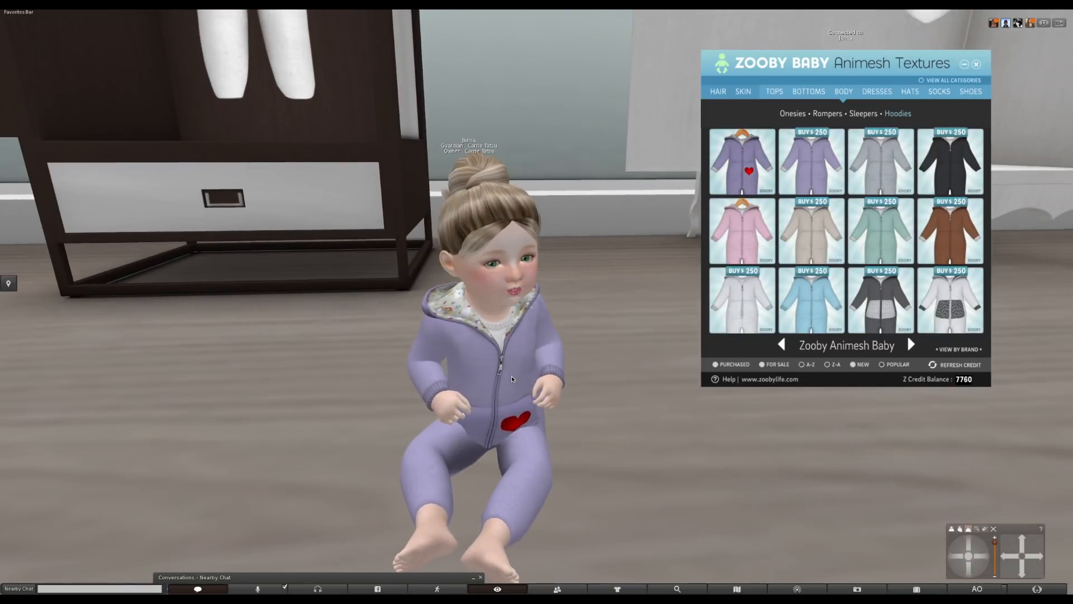
scroll(512, 379, down, 5)
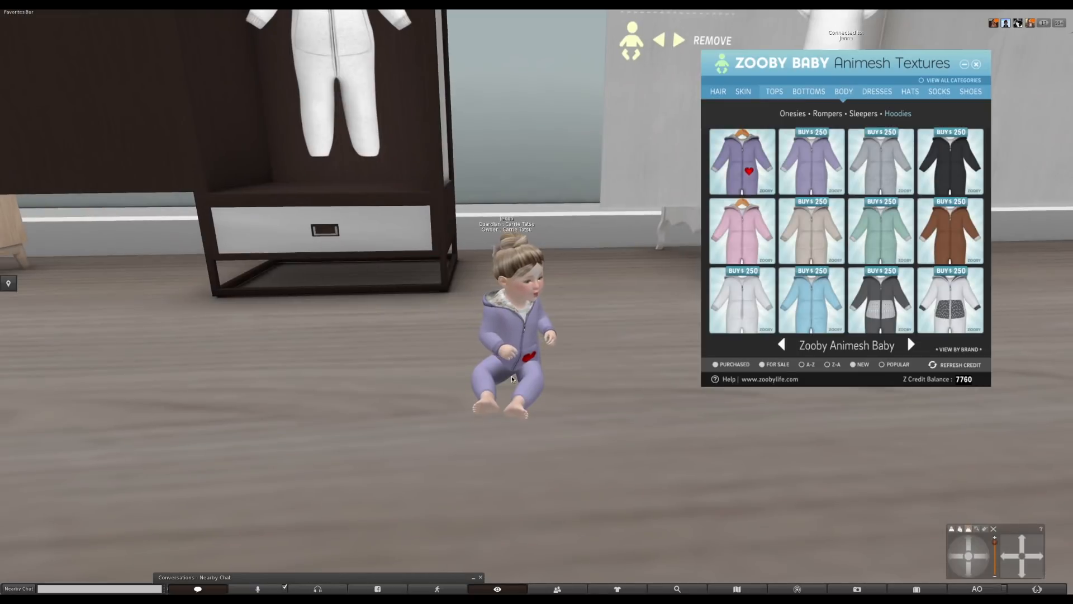
scroll(512, 379, up, 3)
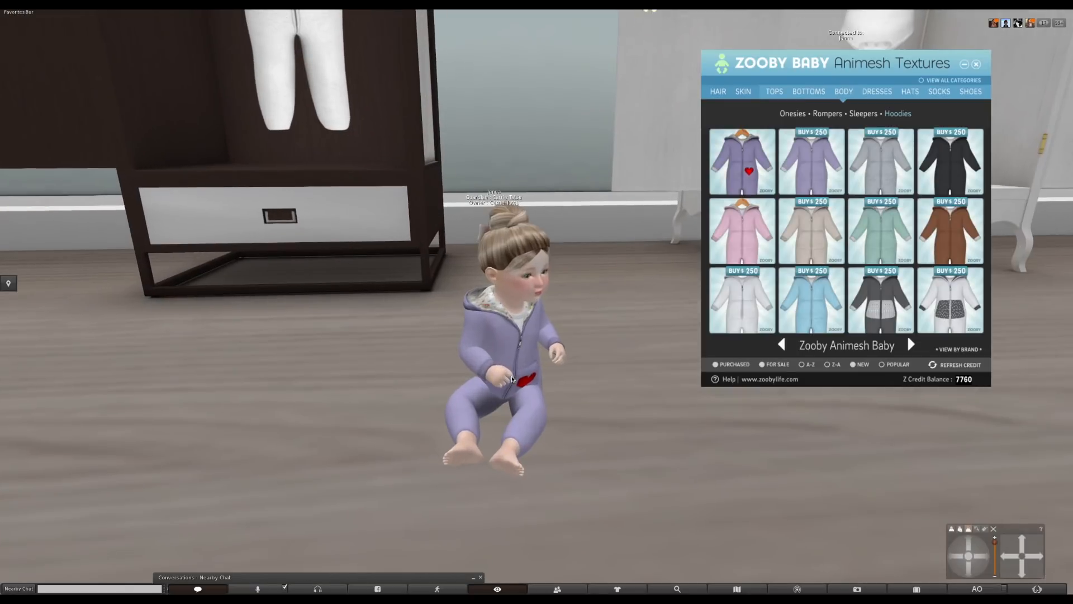
Lay the baby down through its interaction menu and examine the heart hoodie from the front and above
click(520, 354)
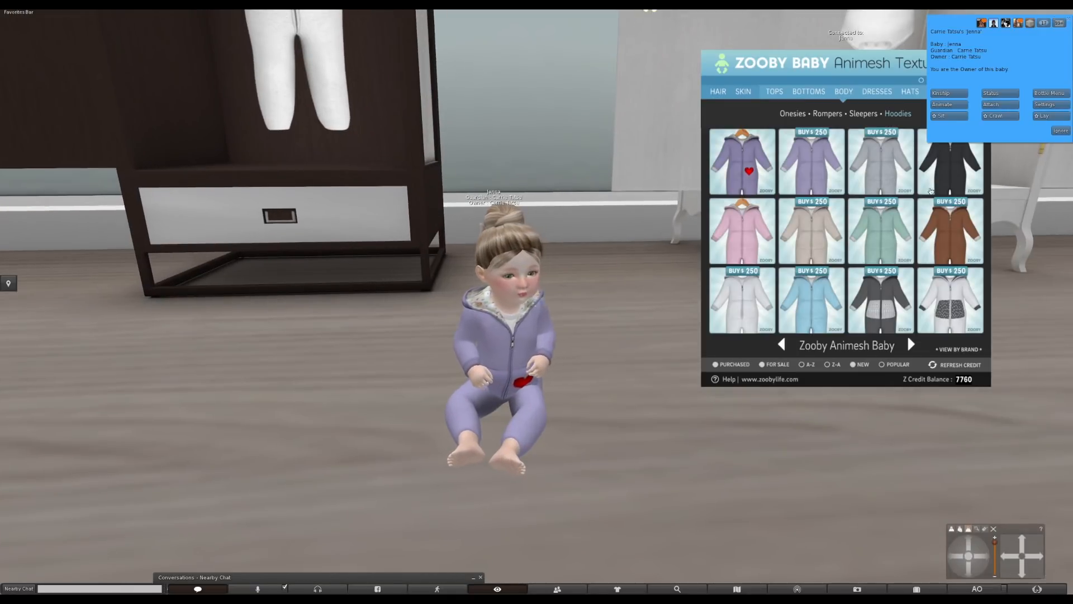
click(1041, 115)
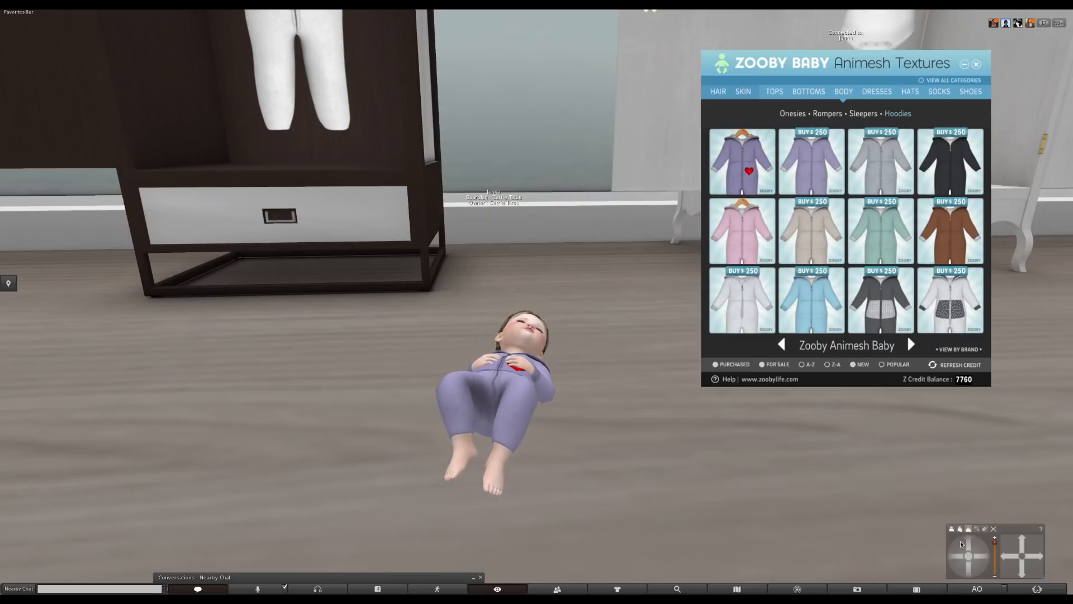
click(979, 556)
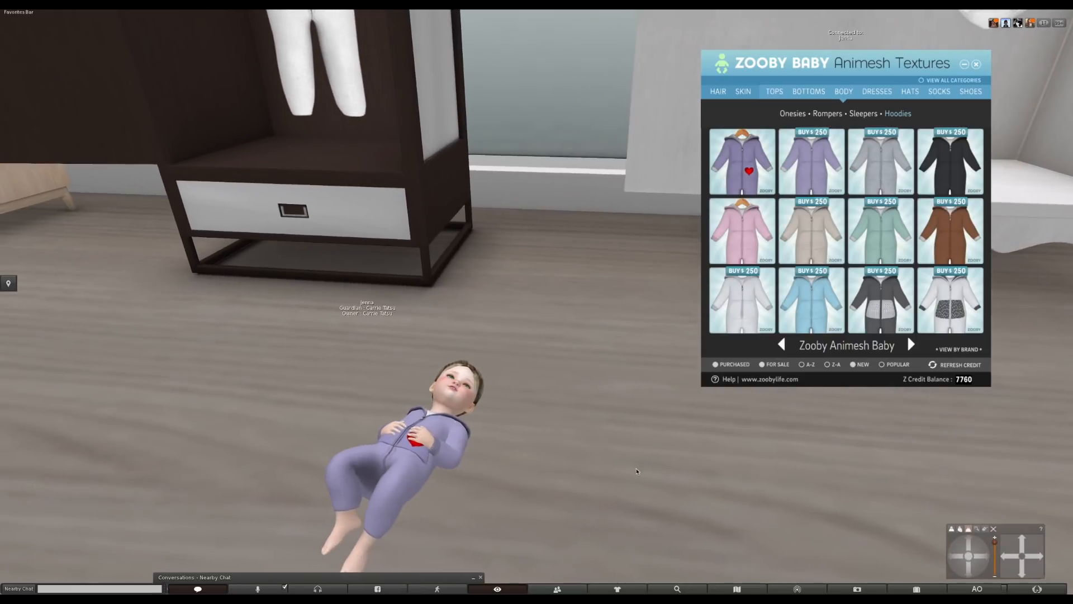
alt+click(443, 456)
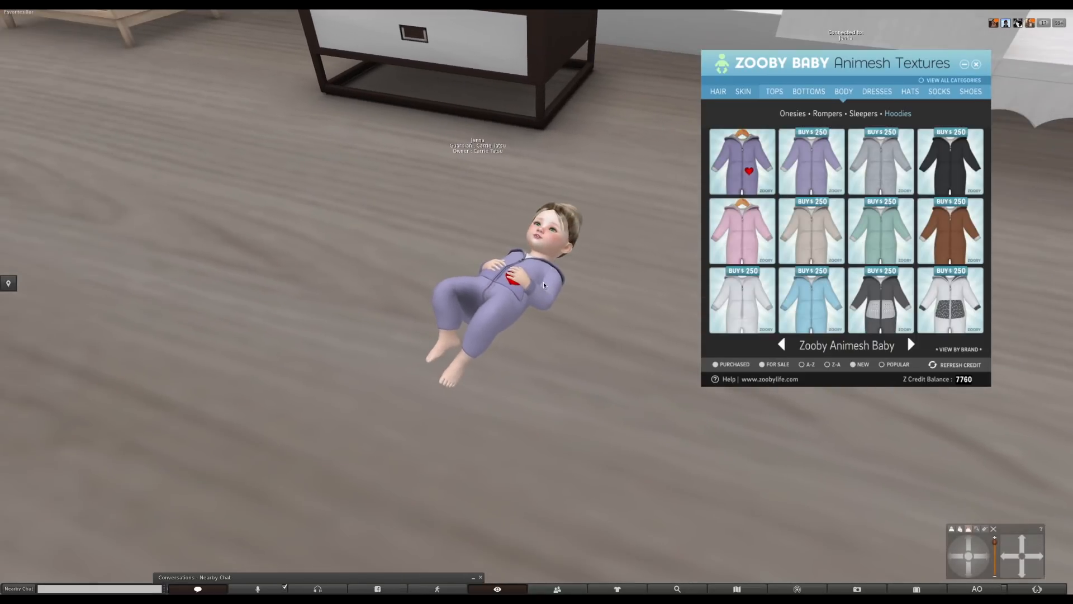
scroll(543, 284, up, 2)
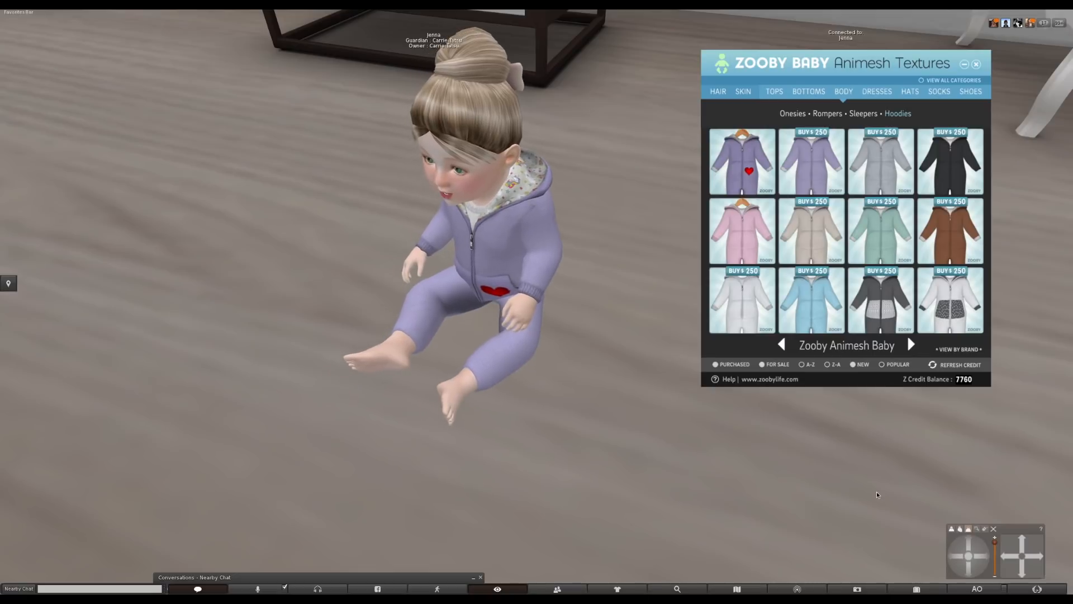
click(968, 570)
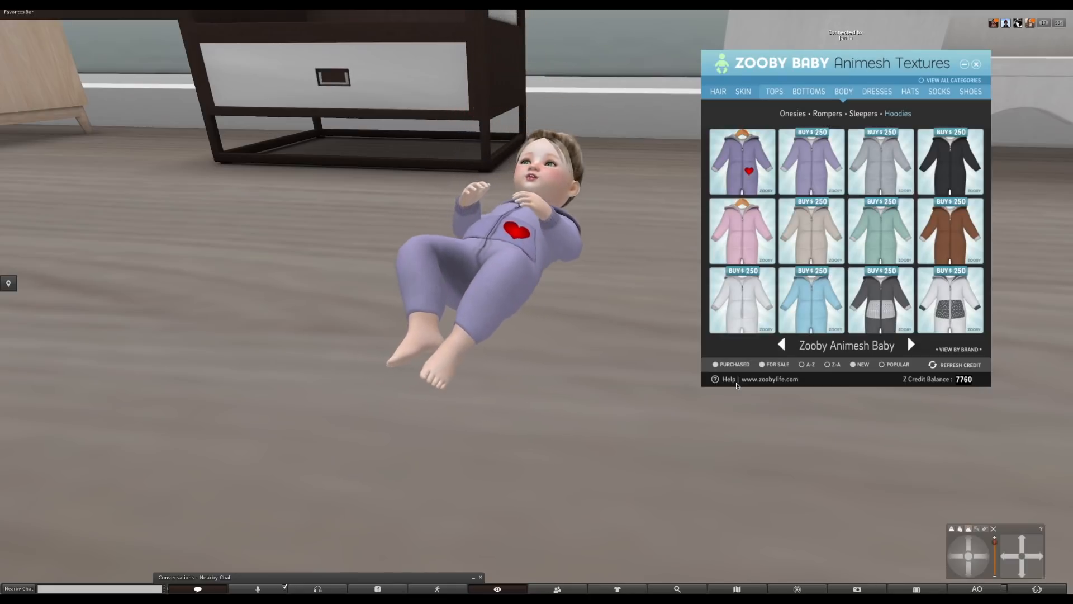
drag(965, 539, 964, 539)
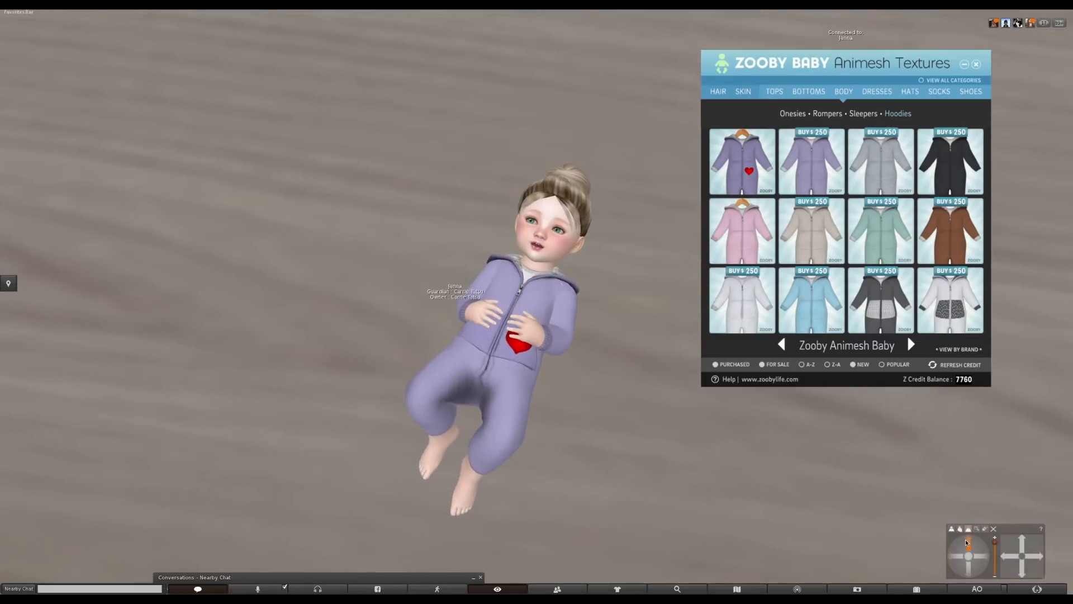
Make the baby sit up again and view the heart hoodie from the front
click(529, 335)
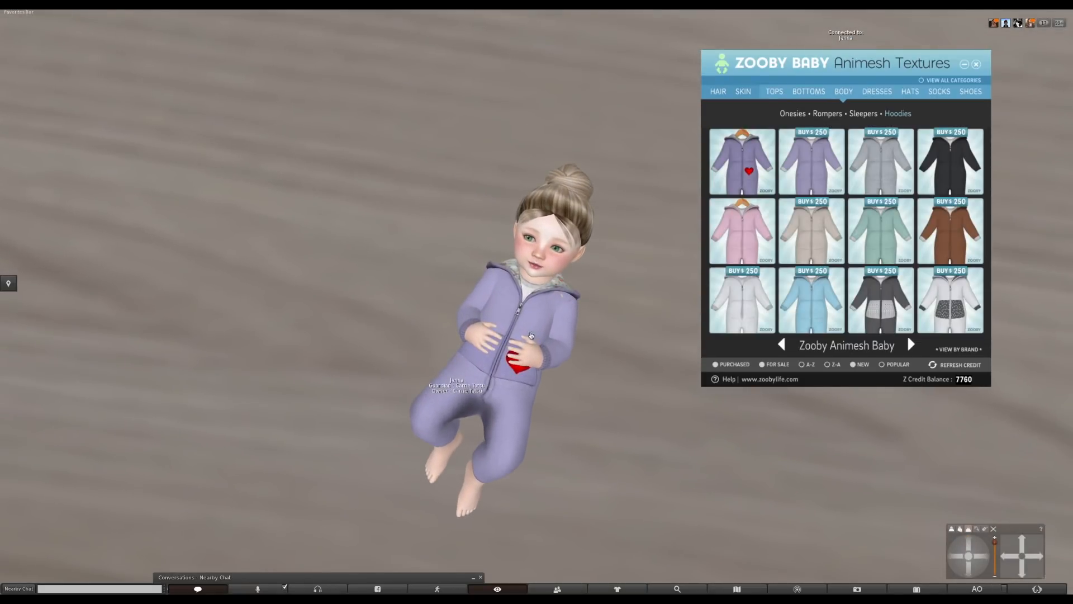
click(951, 115)
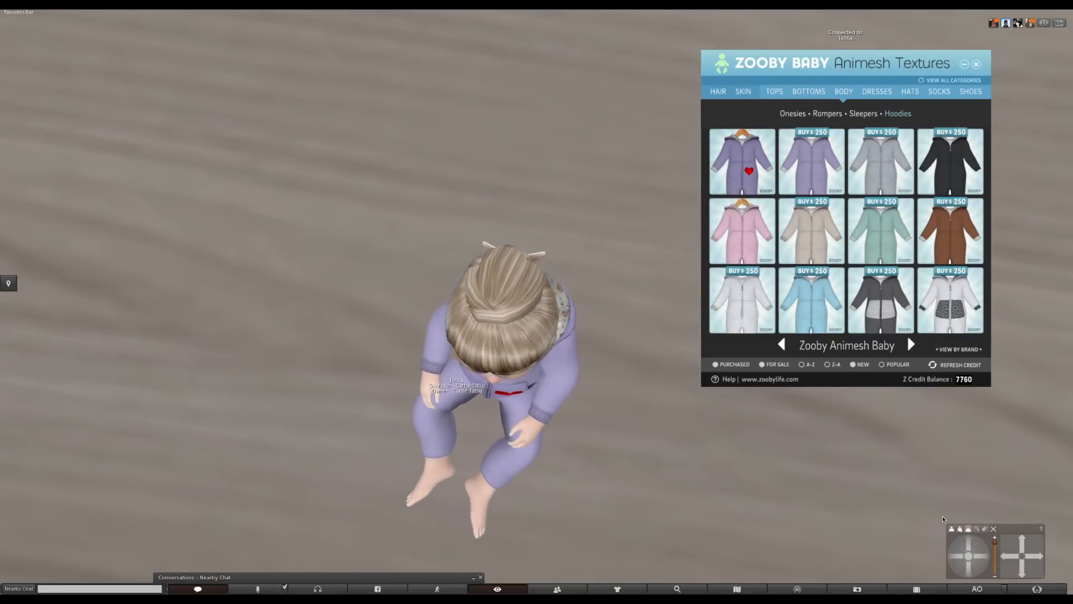
drag(973, 571, 975, 559)
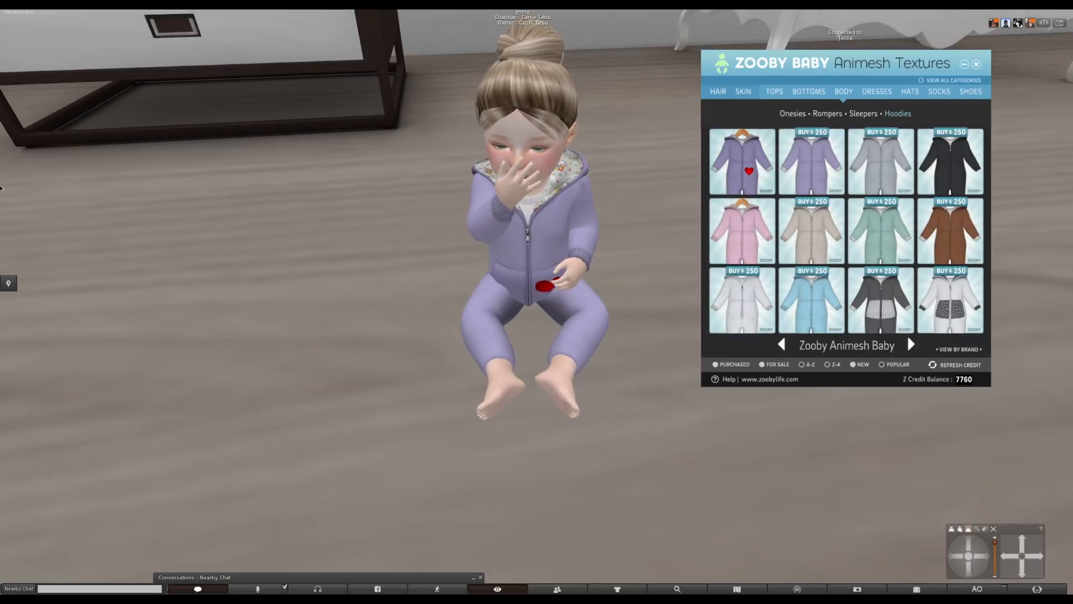
Switch to Safari, set the Zooby Hoody Purple Heart texture set's status to Active, and submit it for staff approval
mouse_move(2, 150)
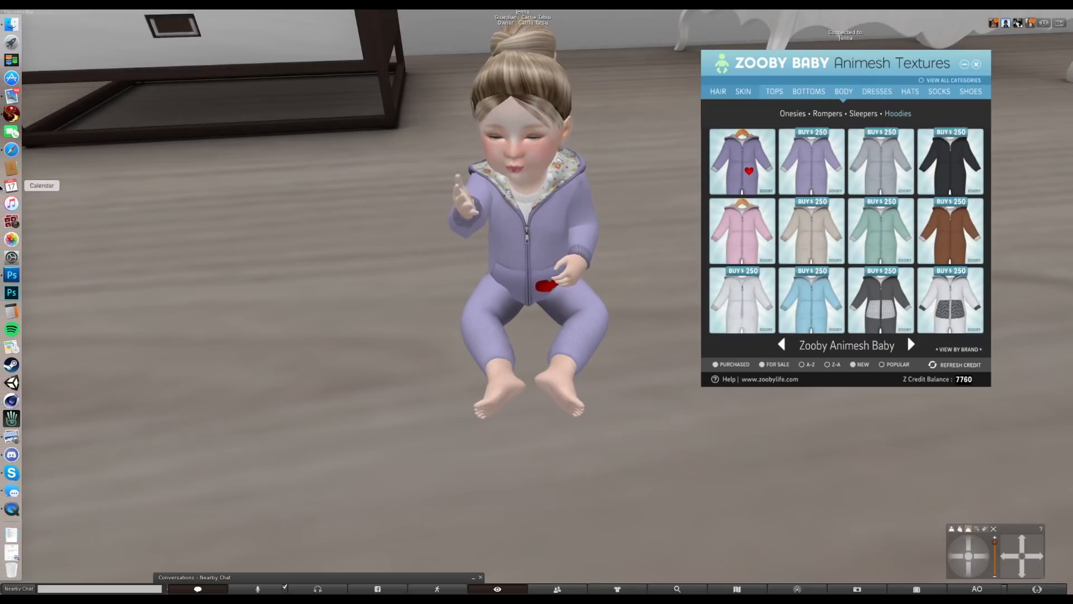
click(11, 150)
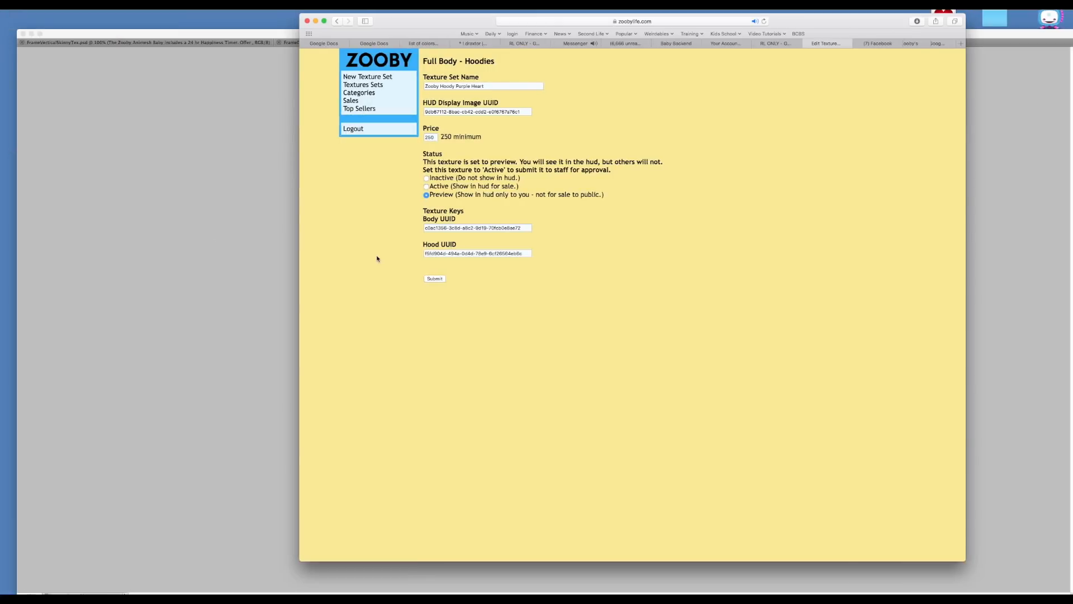
click(427, 187)
click(436, 279)
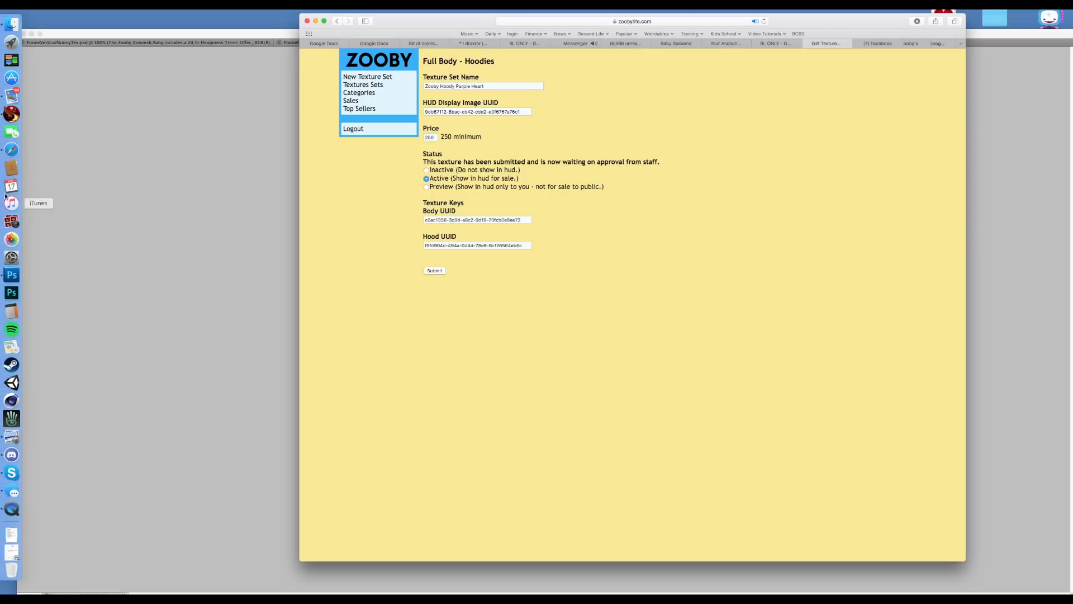
Switch to Second Life and display the affiliate brands in the Zooby Baby HUD
click(7, 114)
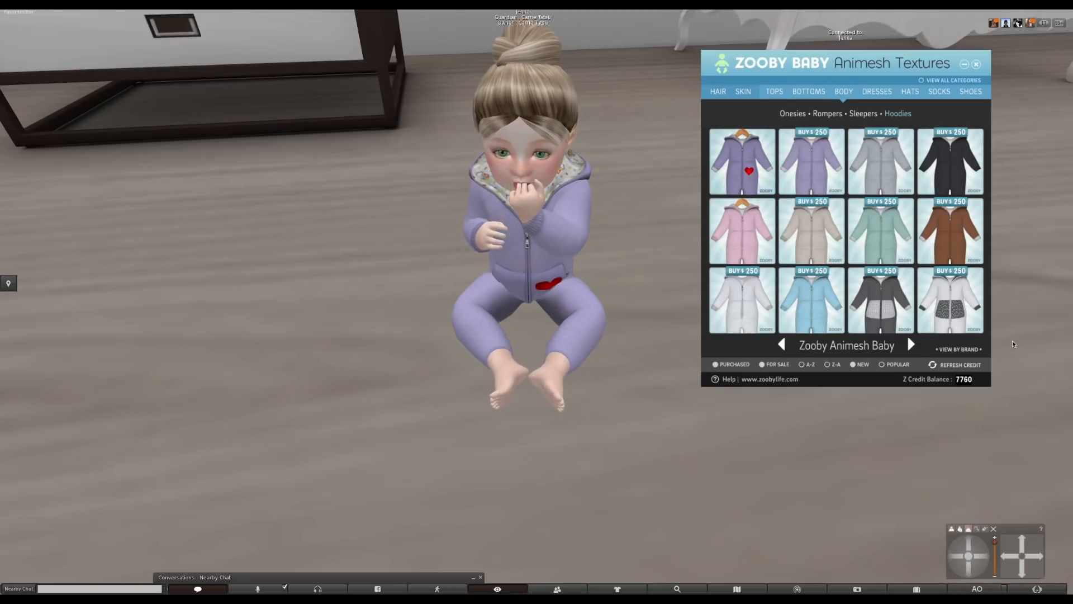
click(965, 350)
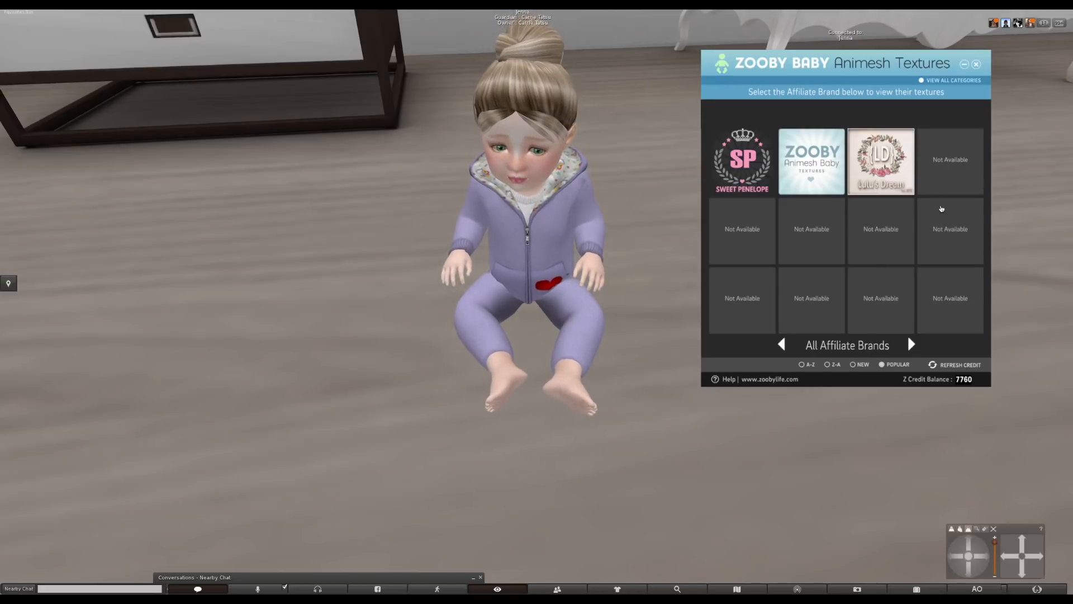
mouse_move(1, 373)
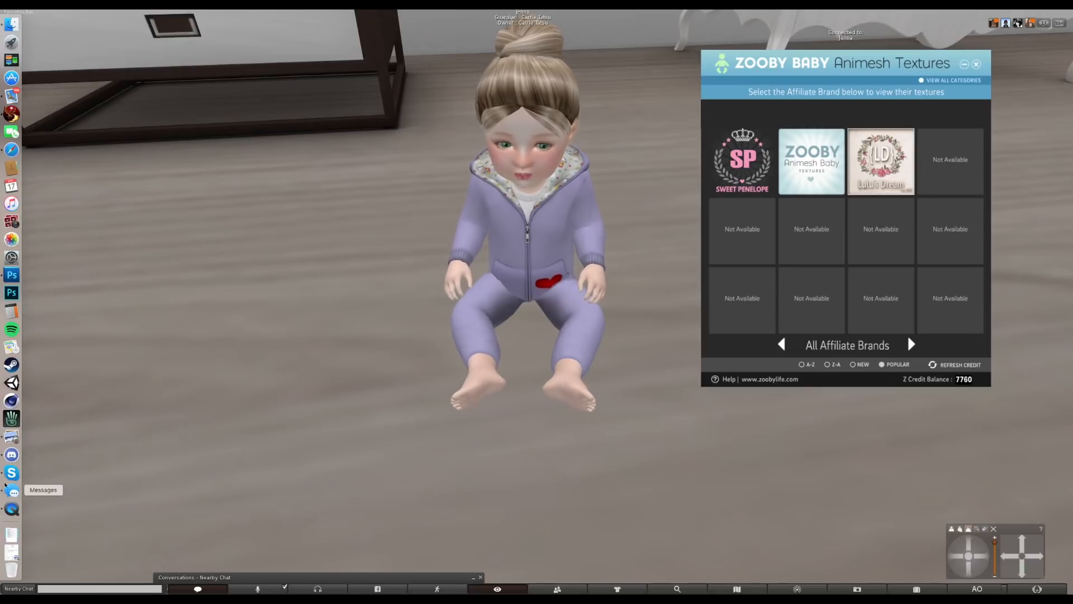
mouse_move(1, 451)
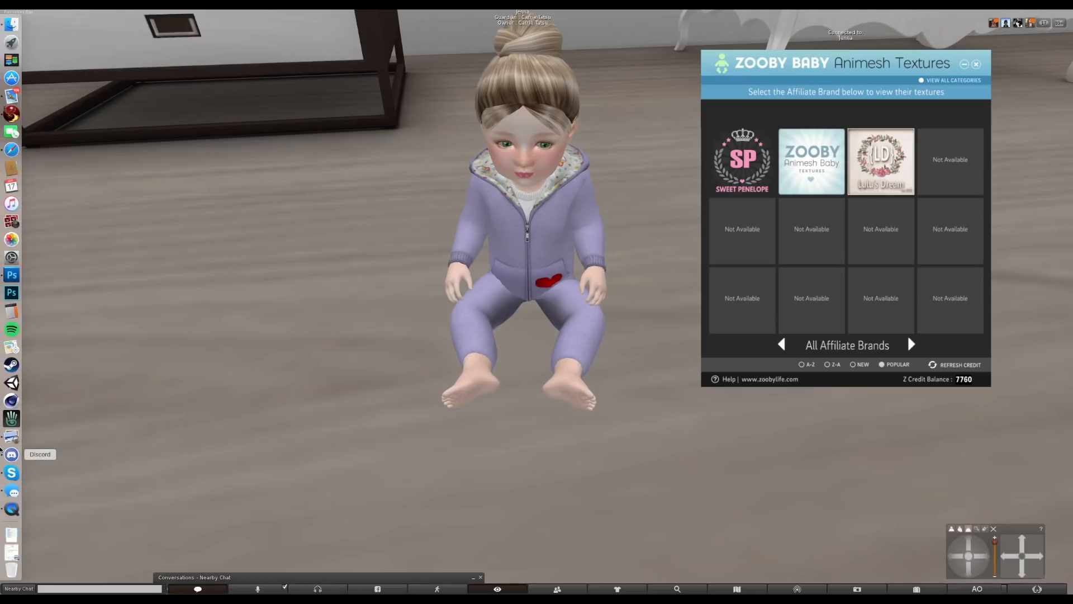